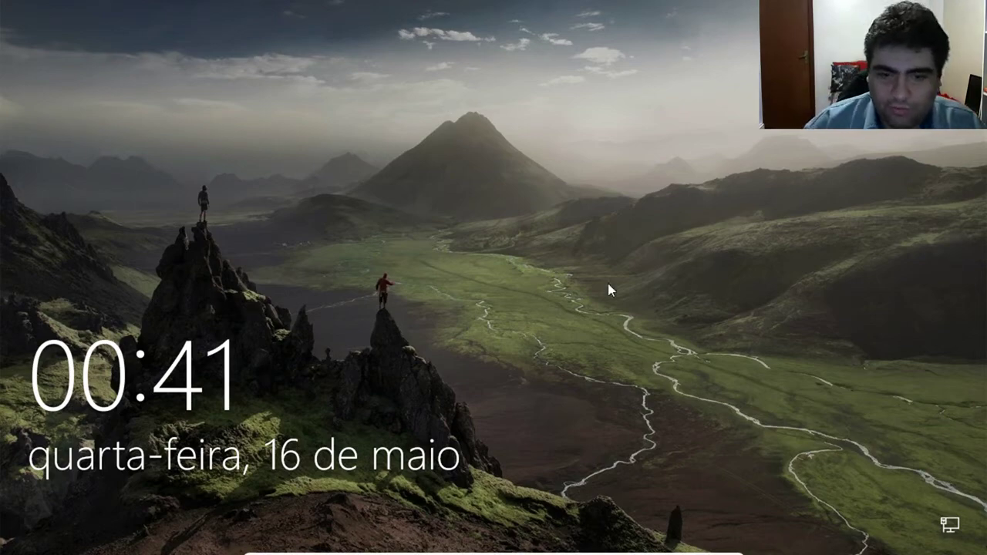
- Sign in to Windows from the lock screen by entering the account password
click(539, 315)
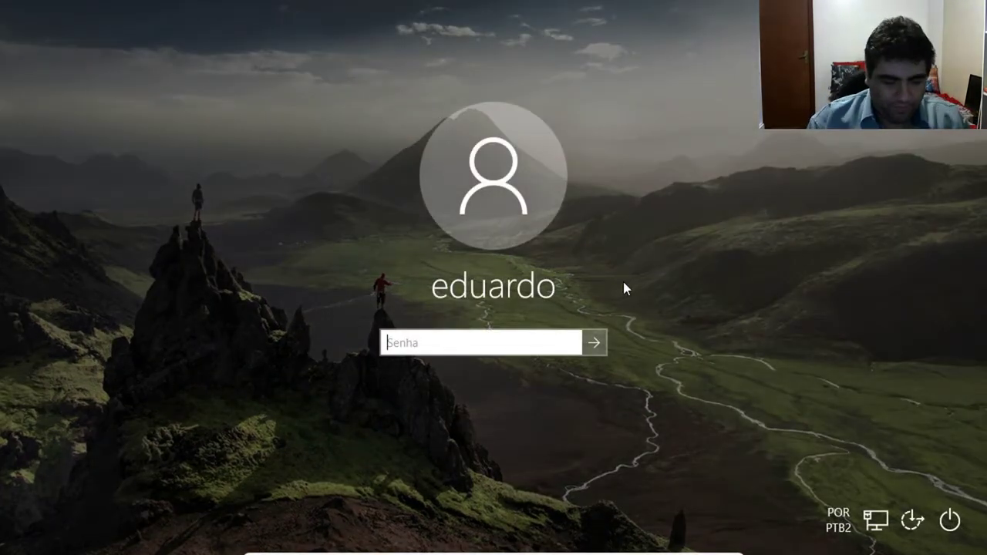
text(•••••••)
key(Return)
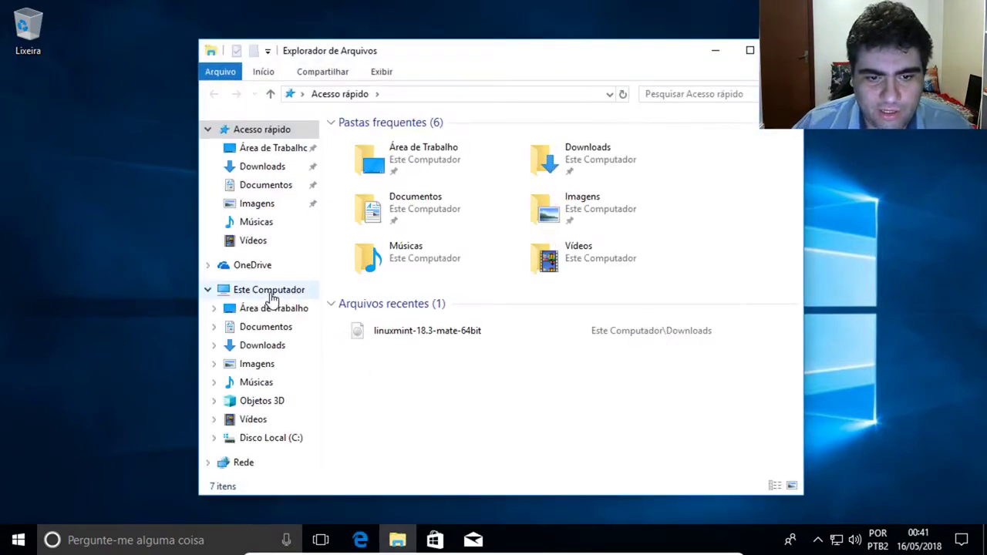
- View the contents of the local disk C: in the file explorer and close the window
click(271, 295)
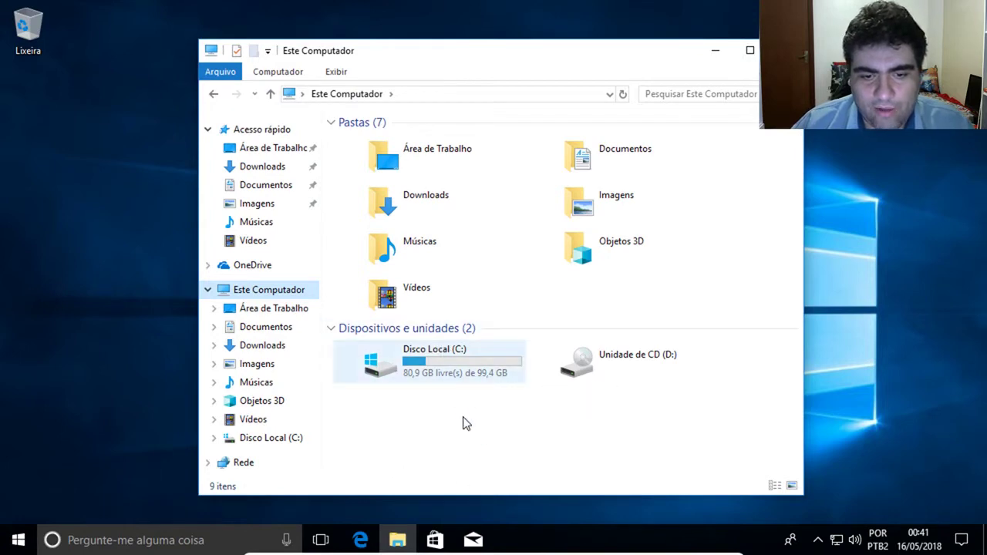
double_click(449, 363)
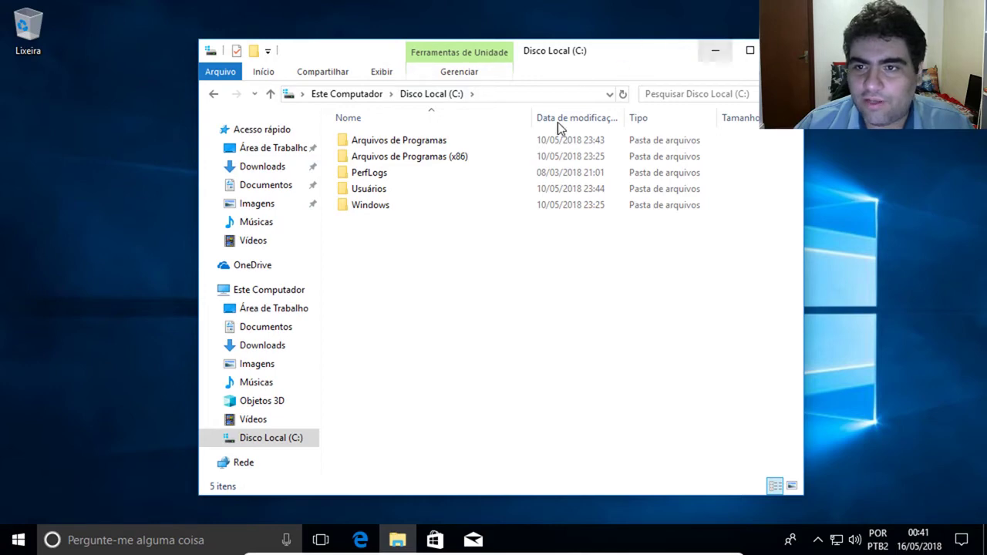
drag(574, 51, 522, 63)
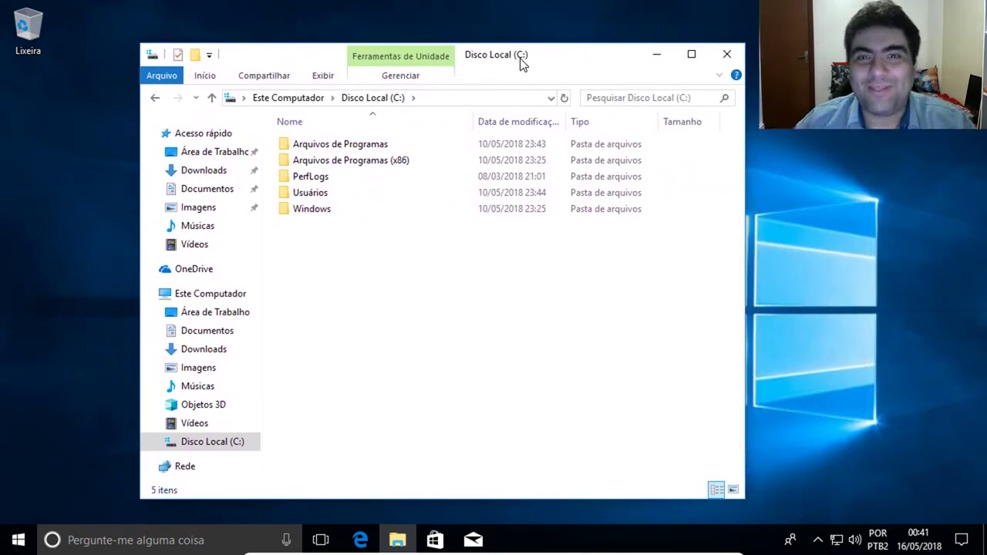
click(729, 58)
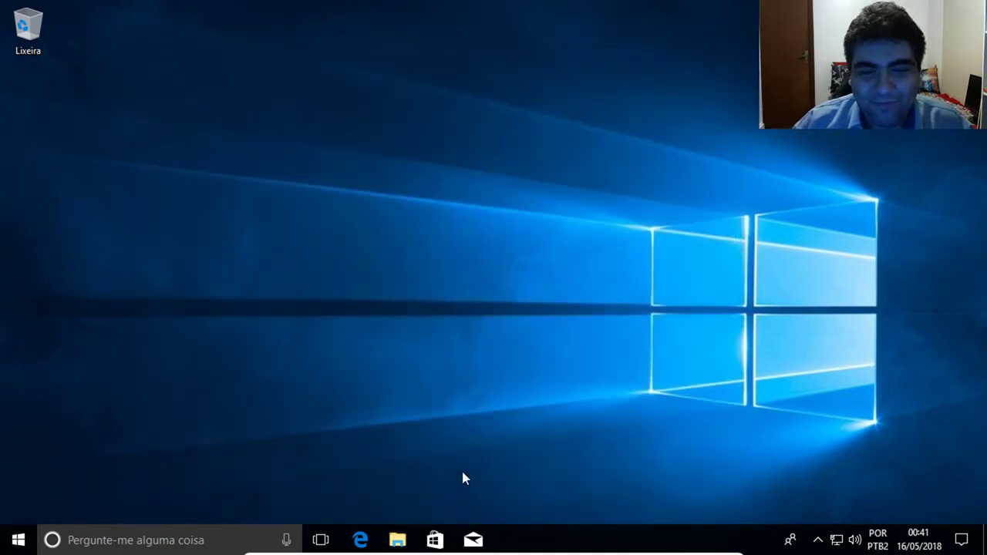
click(360, 540)
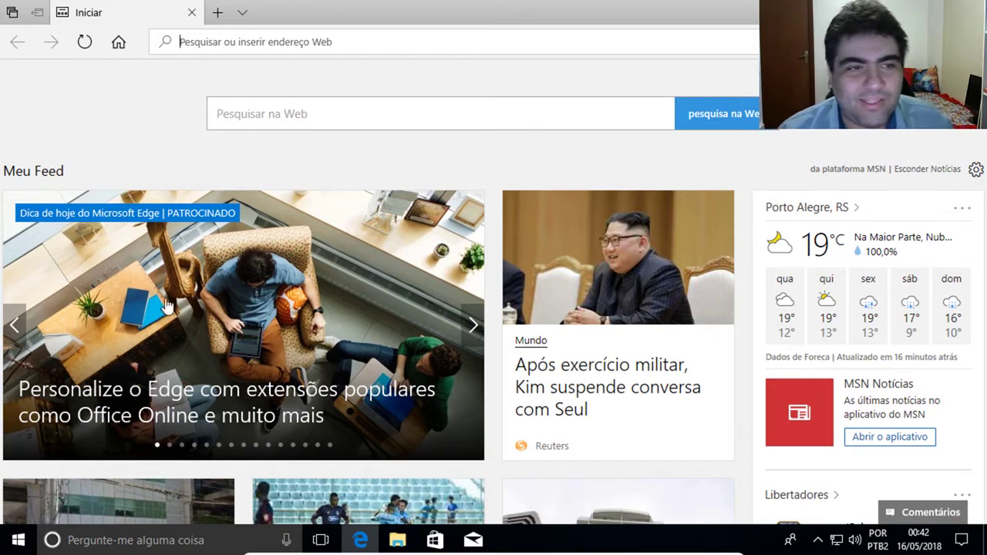
click(258, 40)
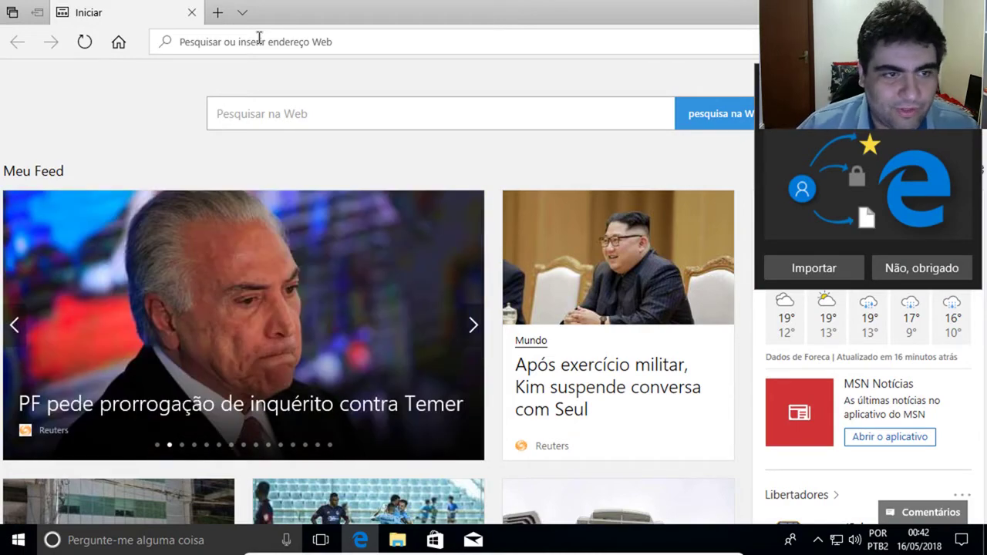
click(259, 38)
text(www.)
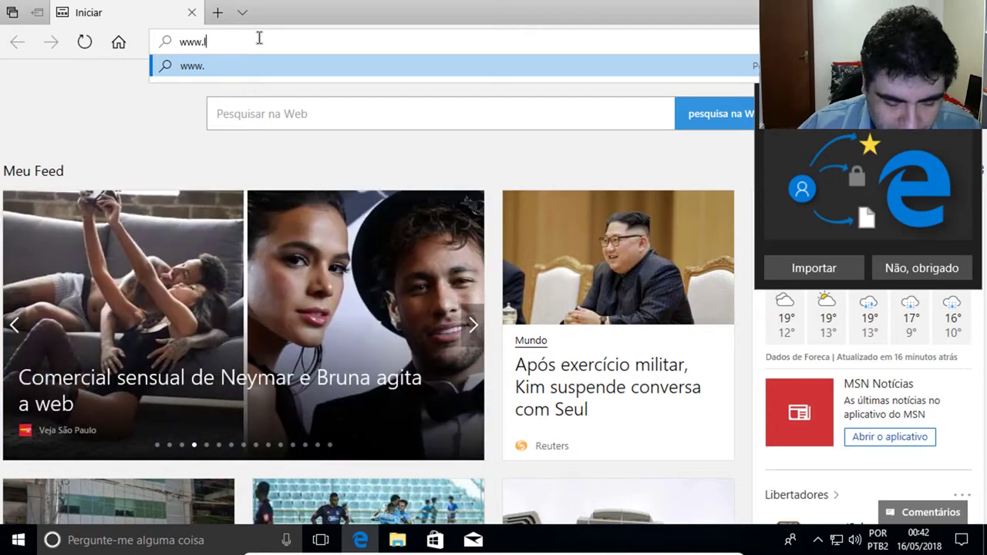
text(linuxmint)
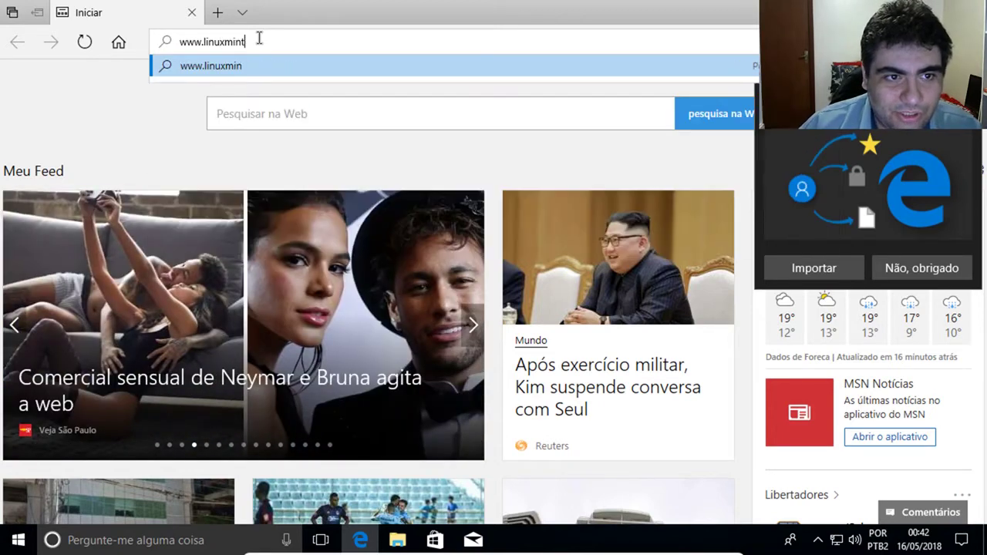
text(.com)
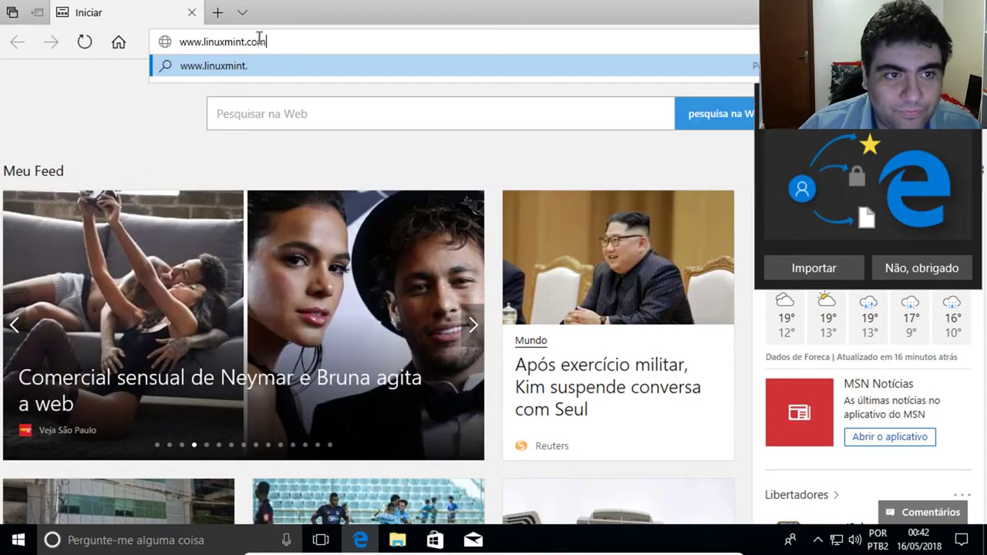
key(Return)
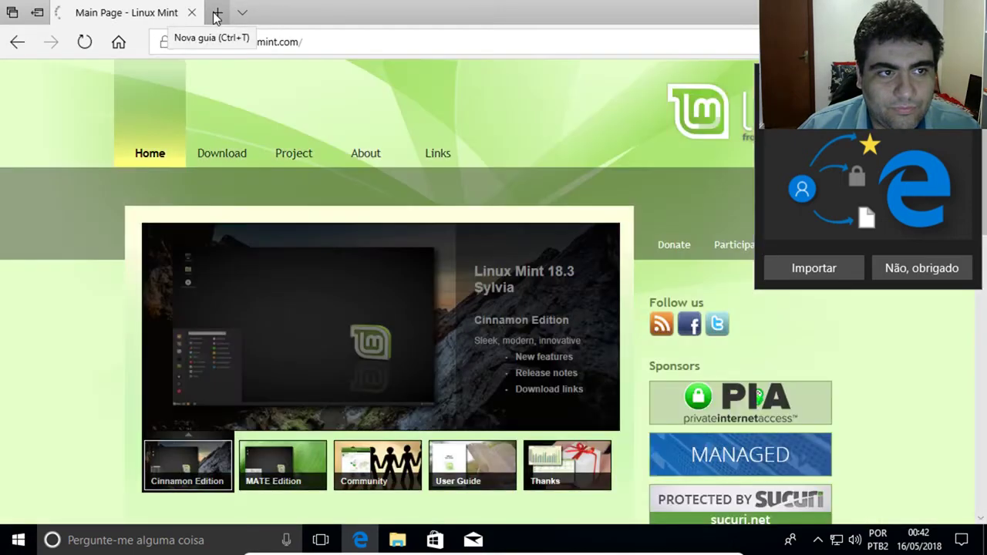
- Load the Etcher website, etcher.io, in a new browser tab
click(216, 15)
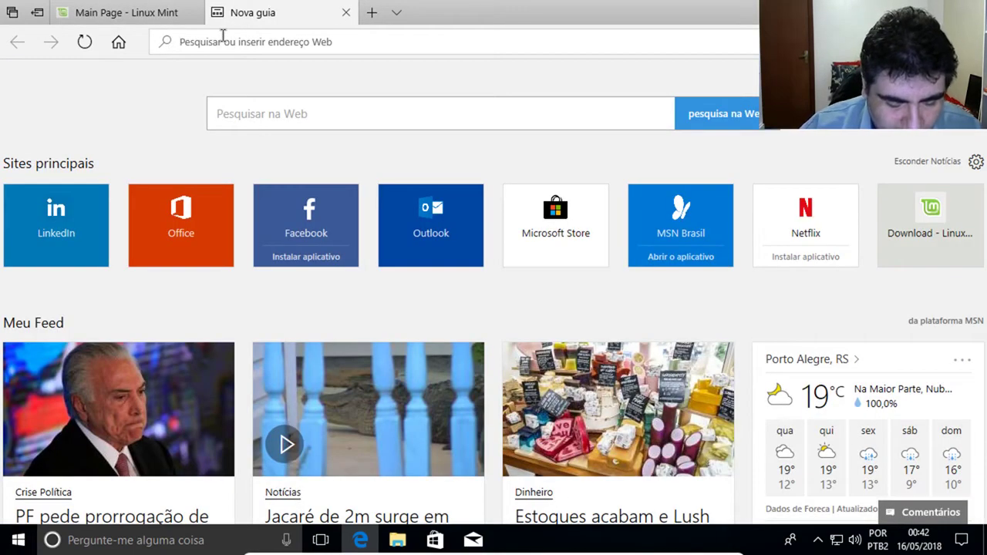
text(et)
key(Return)
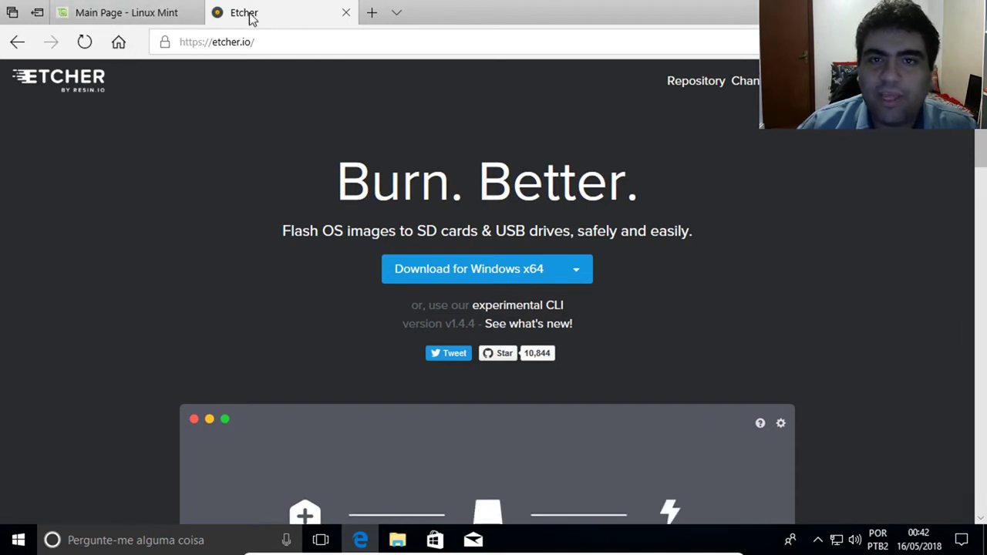
- Return to the Linux Mint website and look over its home page
mouse_move(152, 13)
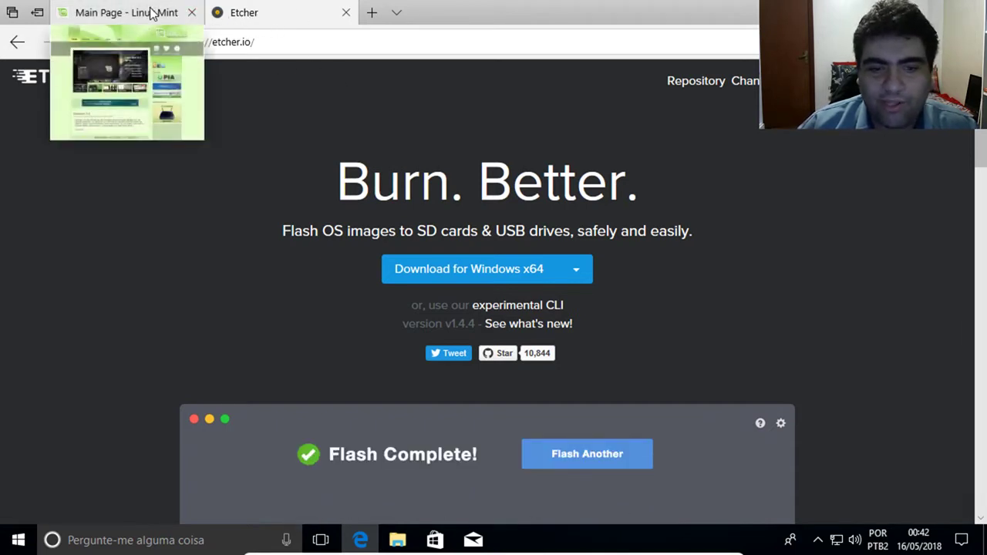
click(151, 13)
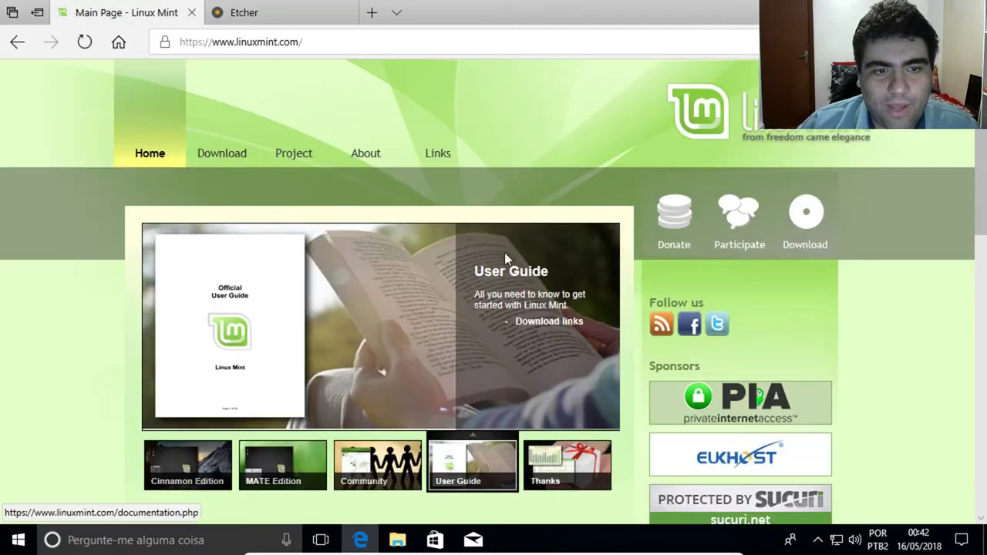
scroll(49, 306, down, 6)
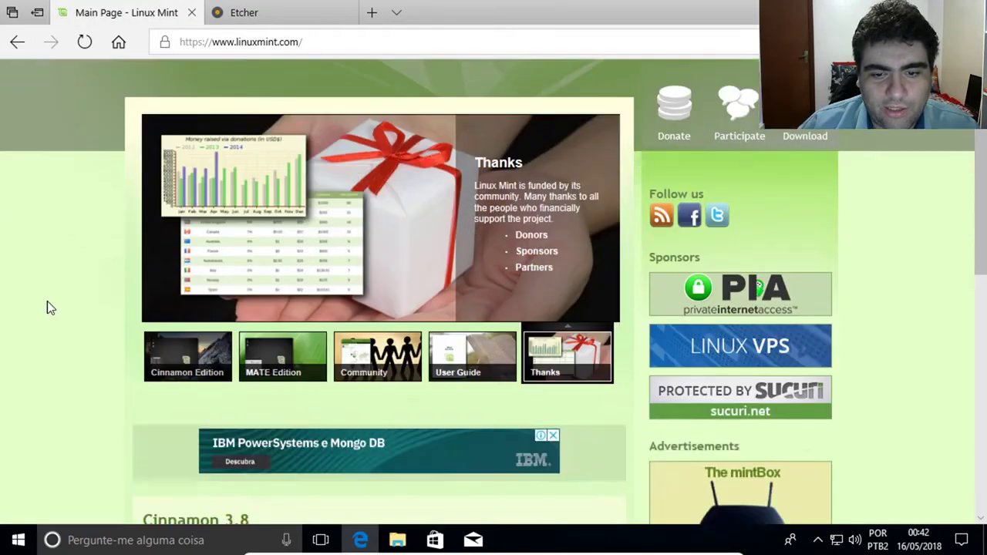
scroll(62, 266, up, 5)
scroll(60, 238, up, 1)
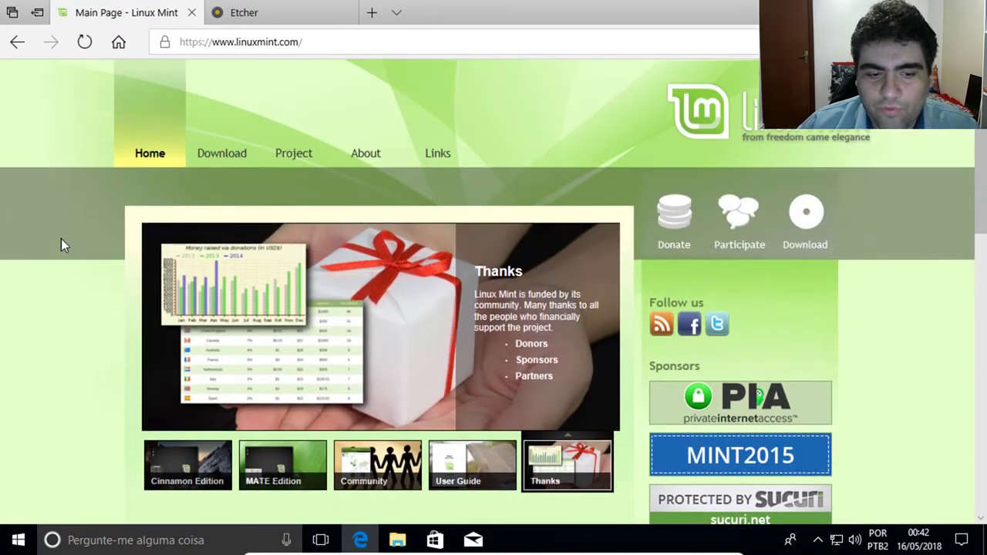
scroll(61, 238, down, 8)
scroll(61, 238, up, 4)
scroll(61, 238, up, 4)
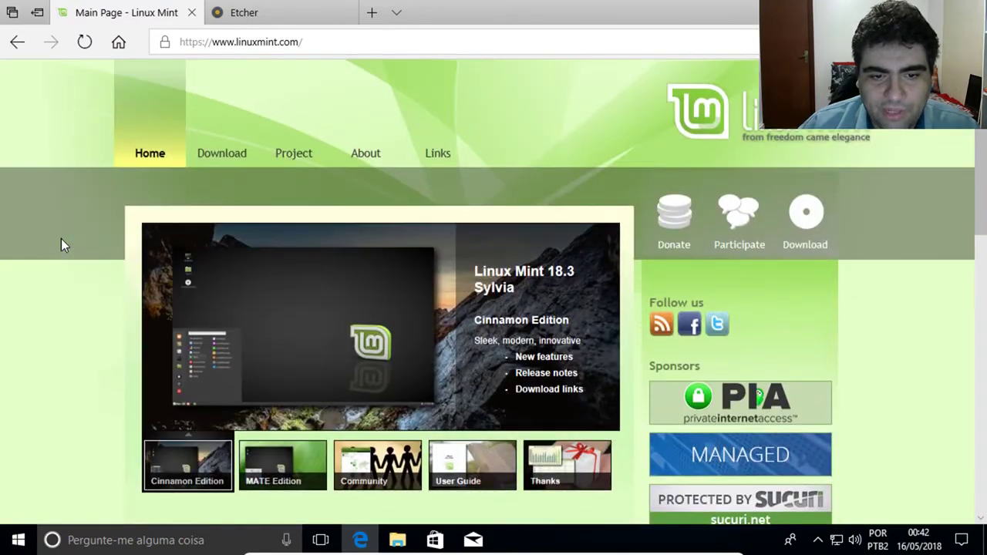
scroll(61, 239, down, 6)
scroll(64, 237, up, 6)
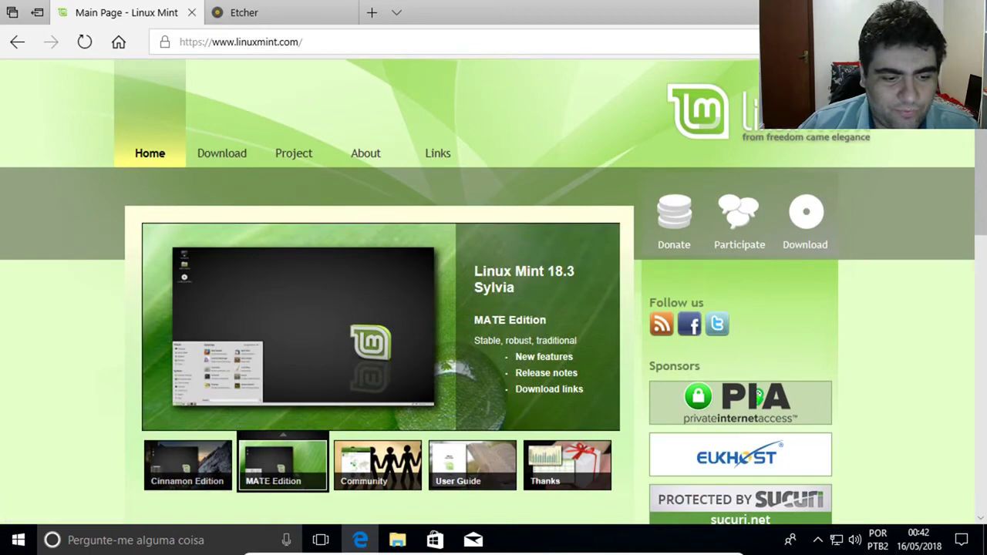
scroll(132, 411, down, 4)
scroll(103, 366, up, 3)
scroll(103, 358, up, 2)
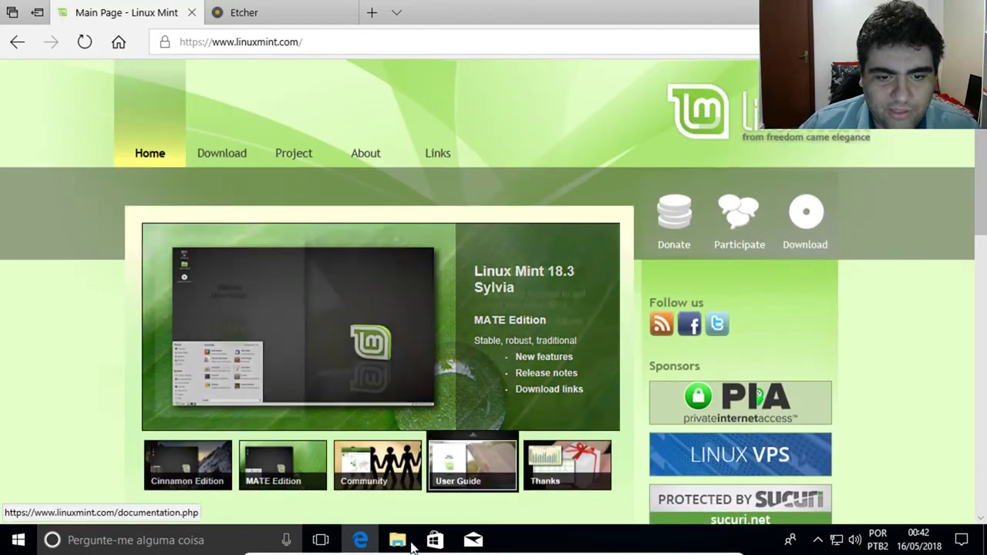
- Go to the Linux Mint 18.3 download page and open the 64-bit MATE edition
mouse_move(222, 154)
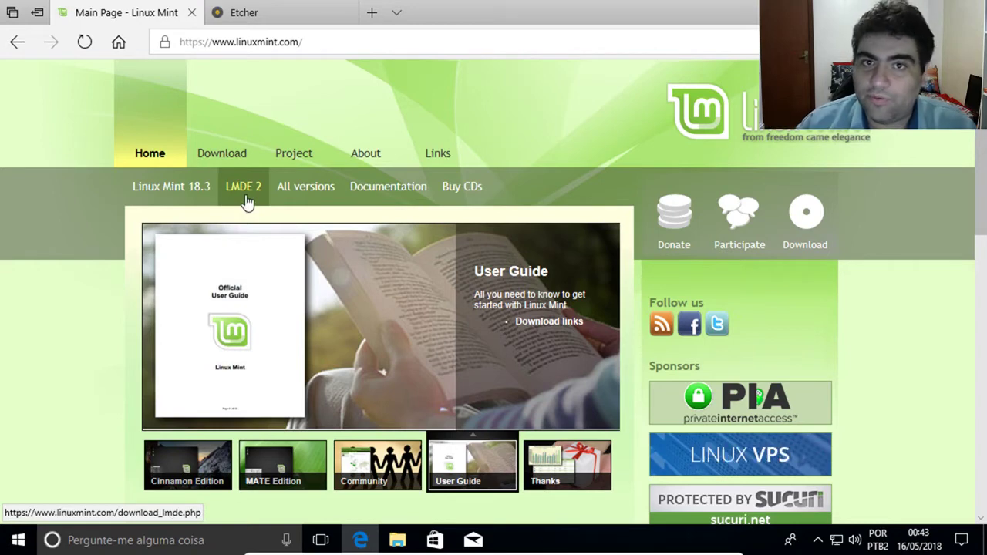
click(194, 191)
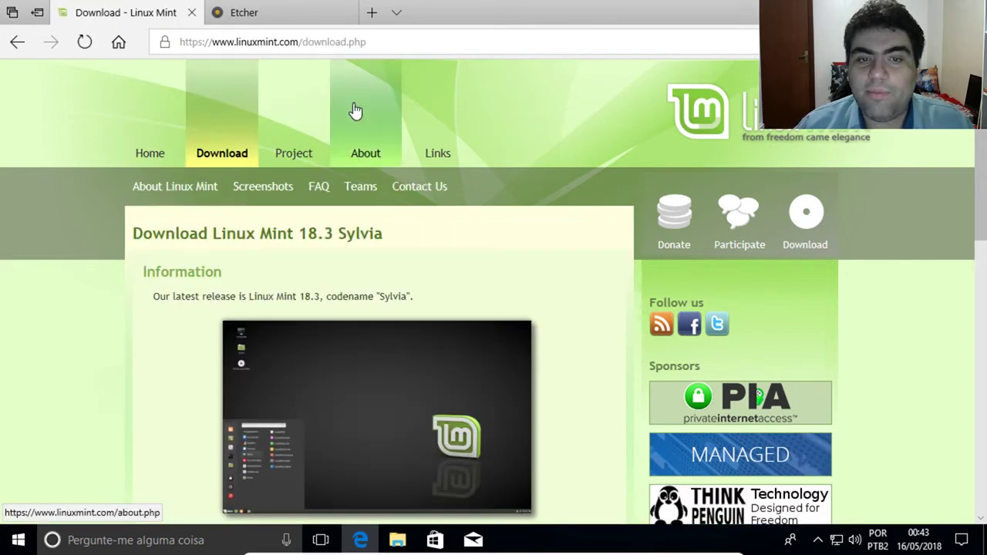
scroll(496, 290, down, 3)
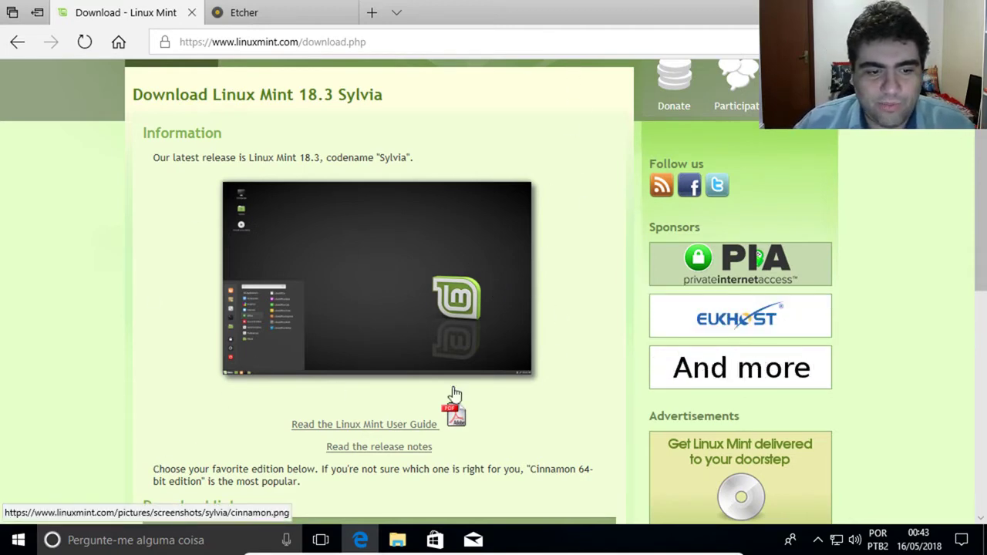
scroll(452, 397, down, 1)
scroll(425, 315, down, 3)
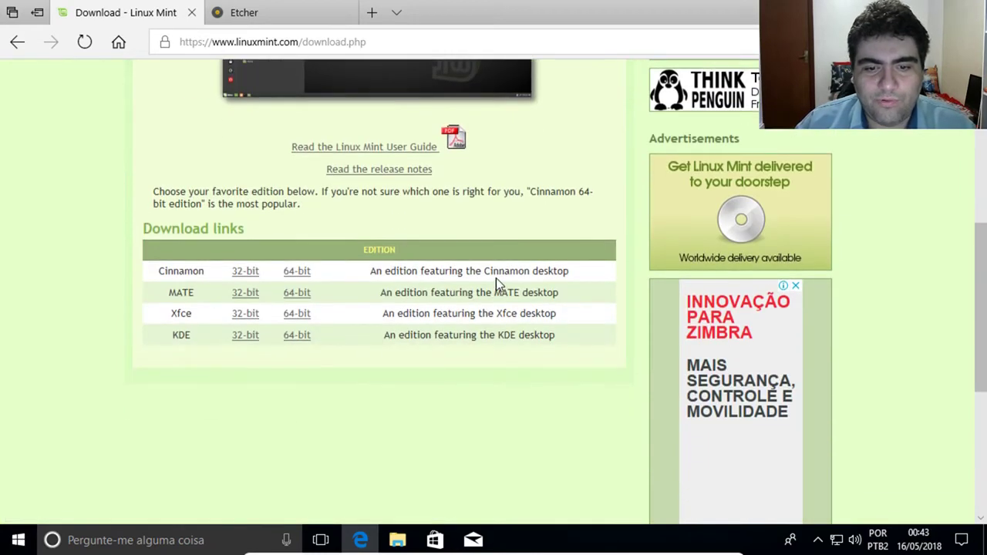
scroll(496, 278, down, 3)
scroll(492, 275, up, 2)
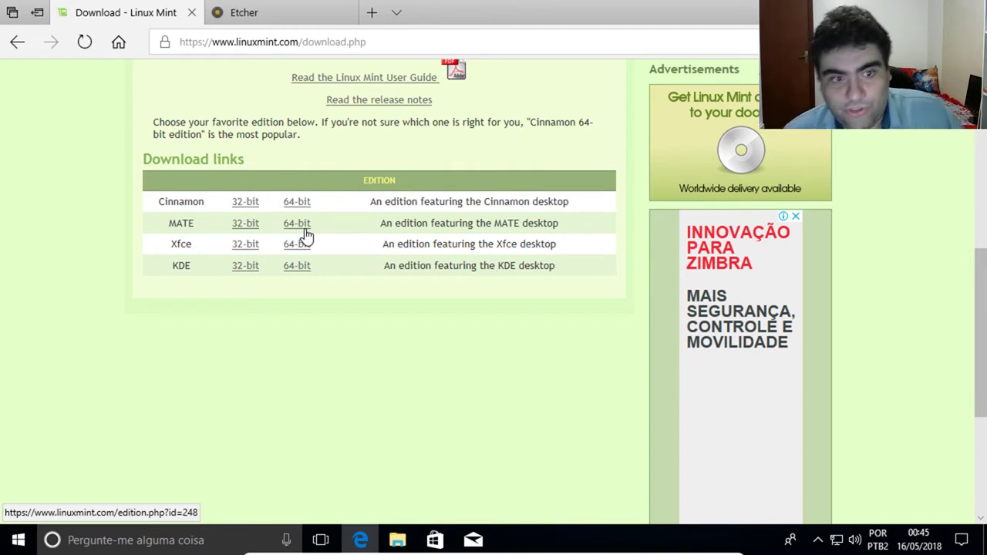
click(299, 224)
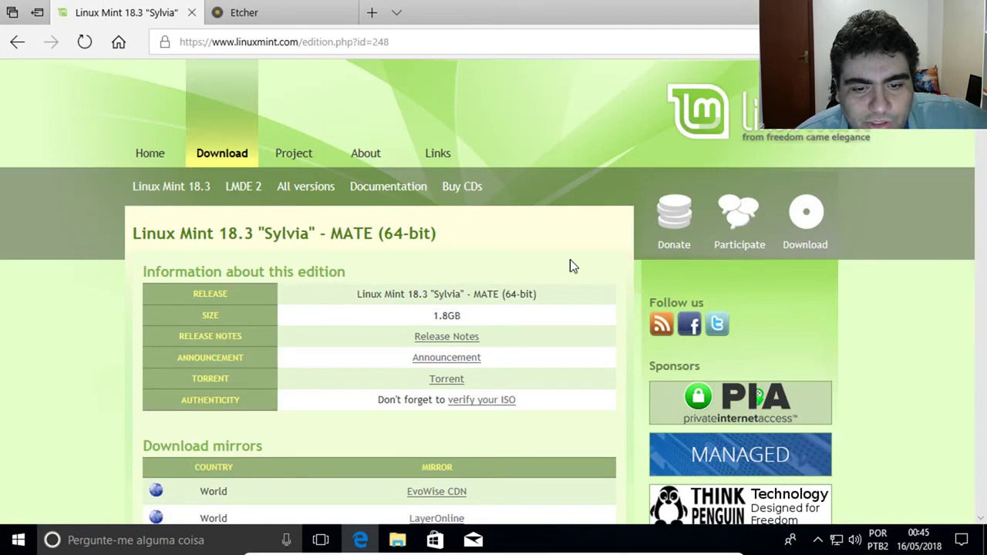
- Look through the country list of download mirrors for the MATE 64-bit edition, down to the South American ones
scroll(569, 264, down, 4)
scroll(569, 264, down, 15)
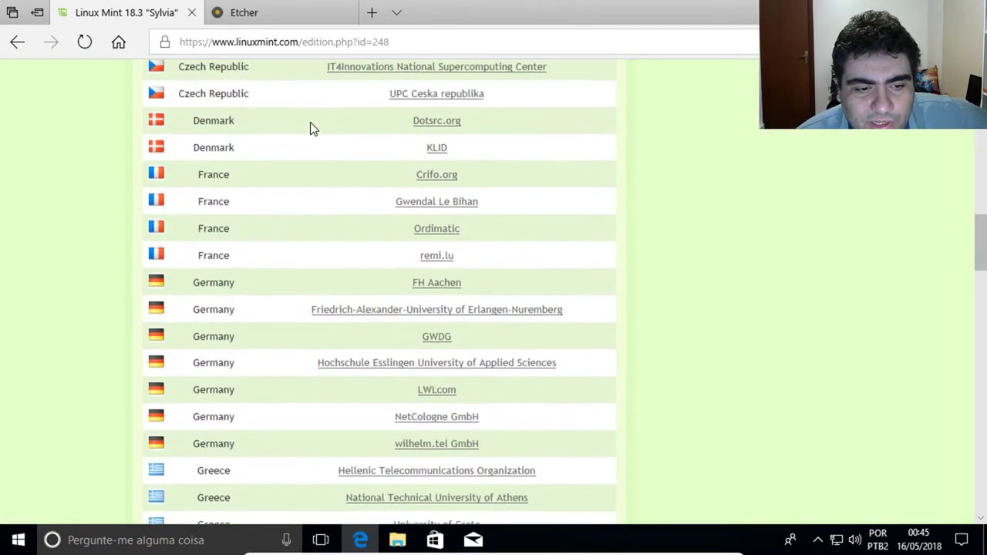
scroll(241, 171, down, 15)
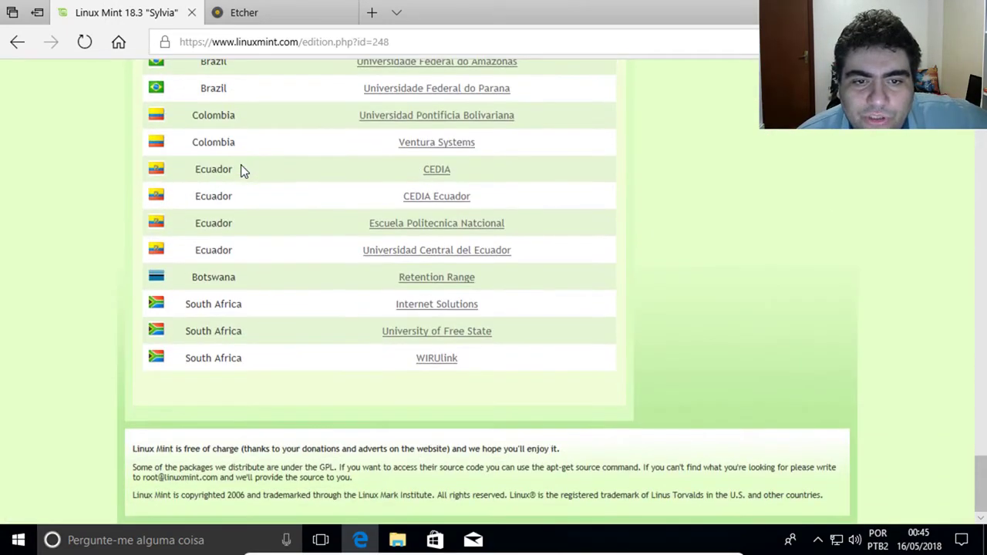
scroll(274, 152, up, 2)
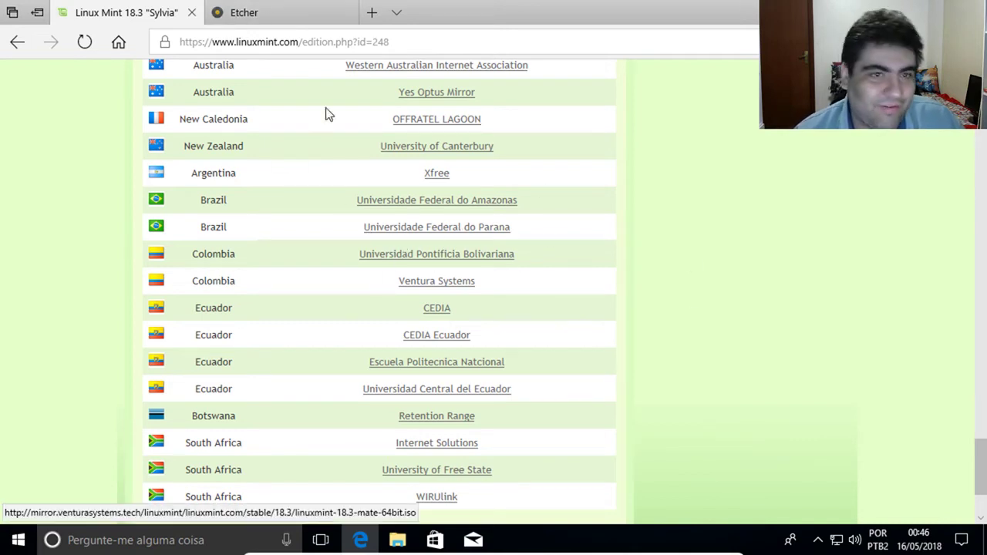
- Switch to the Etcher website and examine its flashing demonstration and the download for Windows x64
click(255, 11)
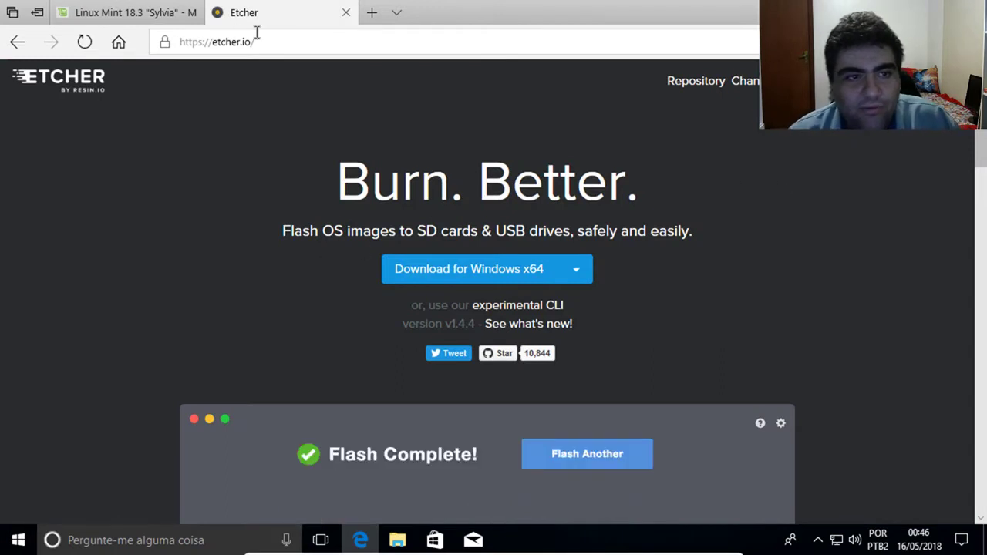
scroll(206, 265, down, 2)
scroll(228, 260, up, 2)
scroll(571, 281, down, 4)
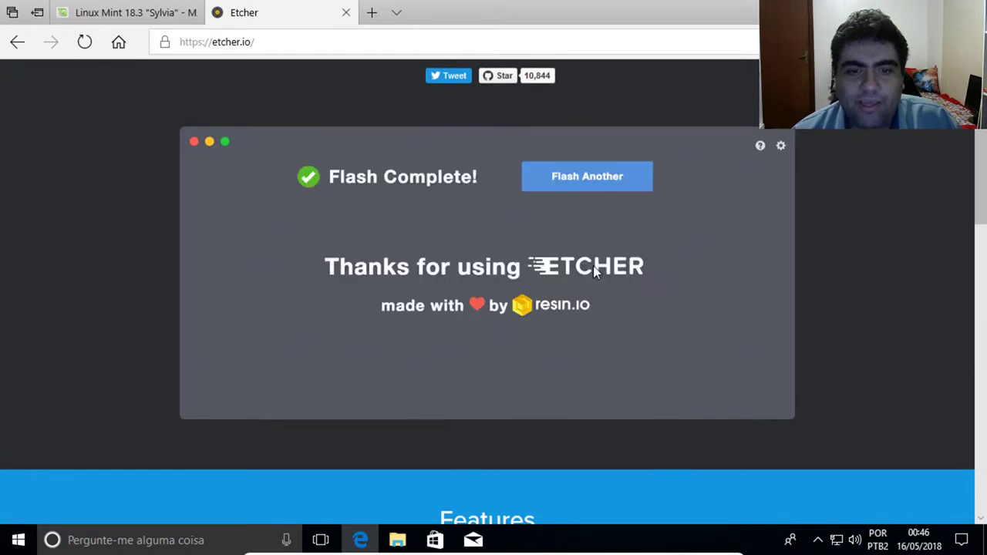
scroll(626, 238, up, 3)
scroll(771, 309, down, 3)
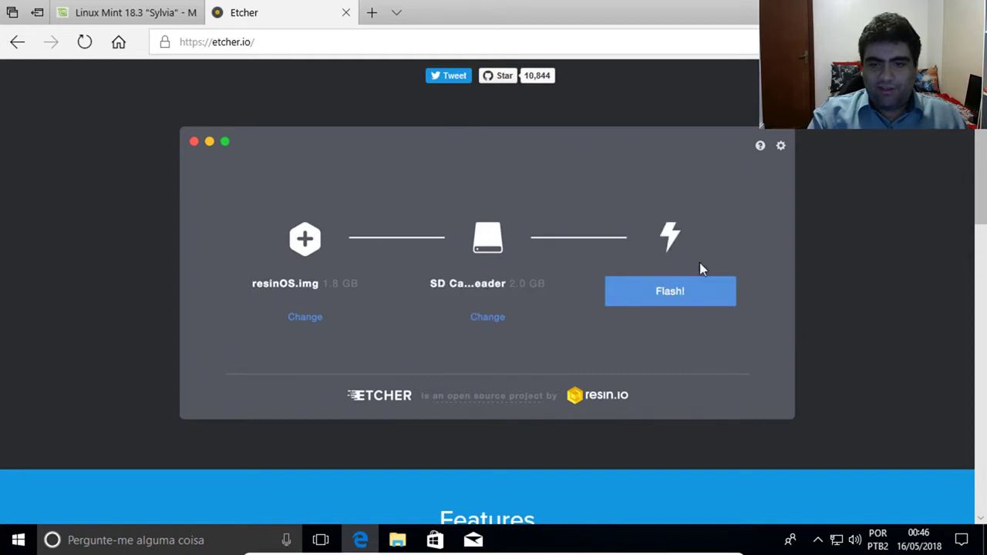
scroll(675, 248, up, 2)
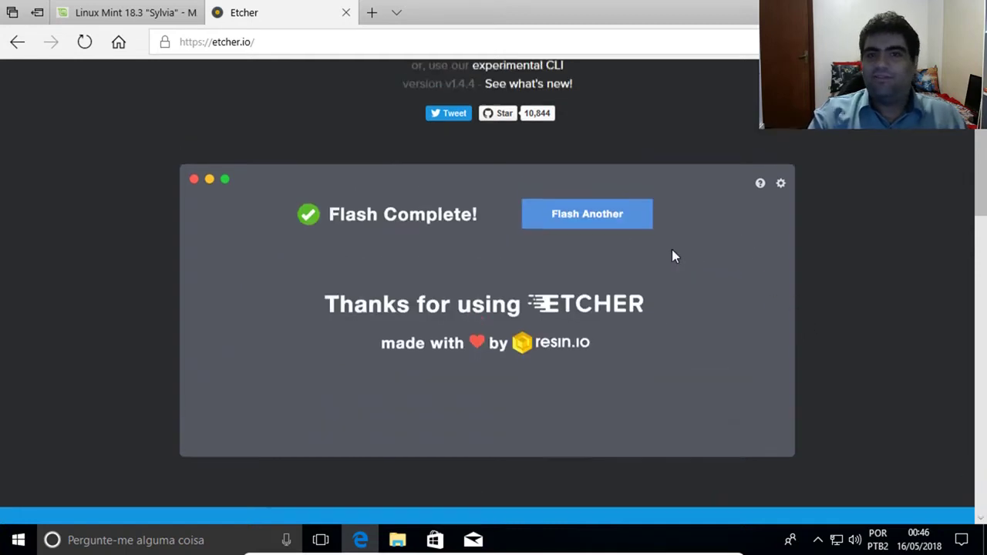
scroll(652, 254, up, 2)
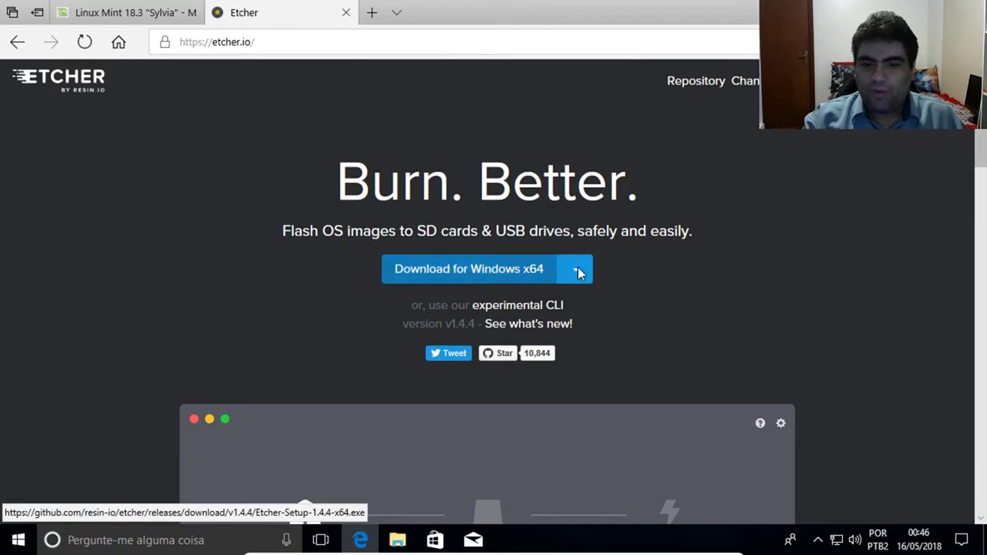
- Look over the Etcher page, its demonstration and the list of download versions for other platforms
scroll(679, 344, down, 2)
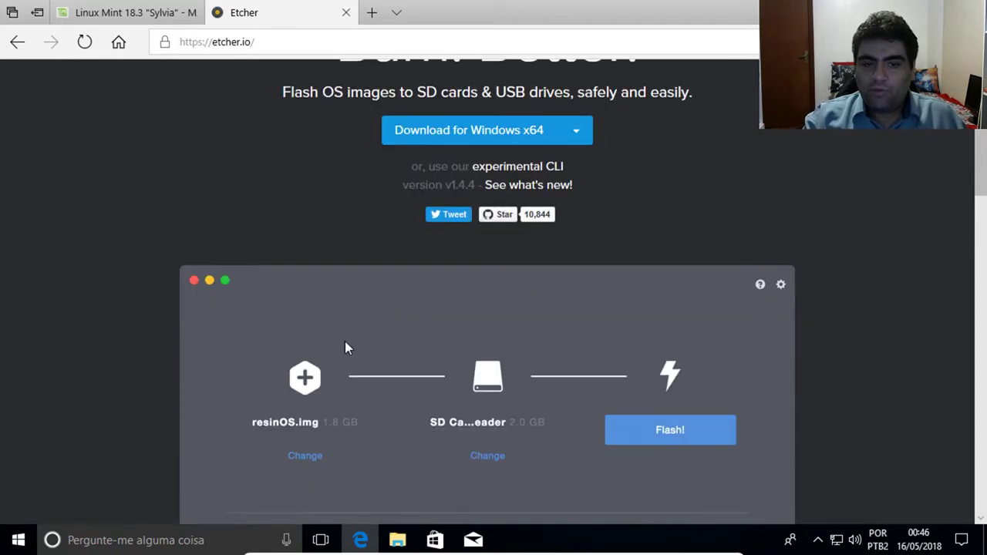
scroll(356, 348, down, 2)
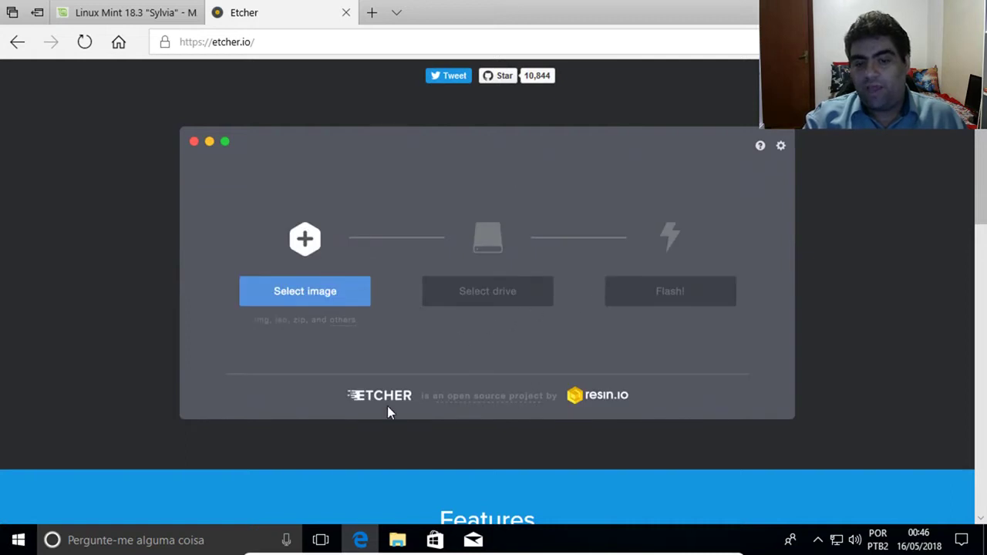
scroll(434, 399, up, 4)
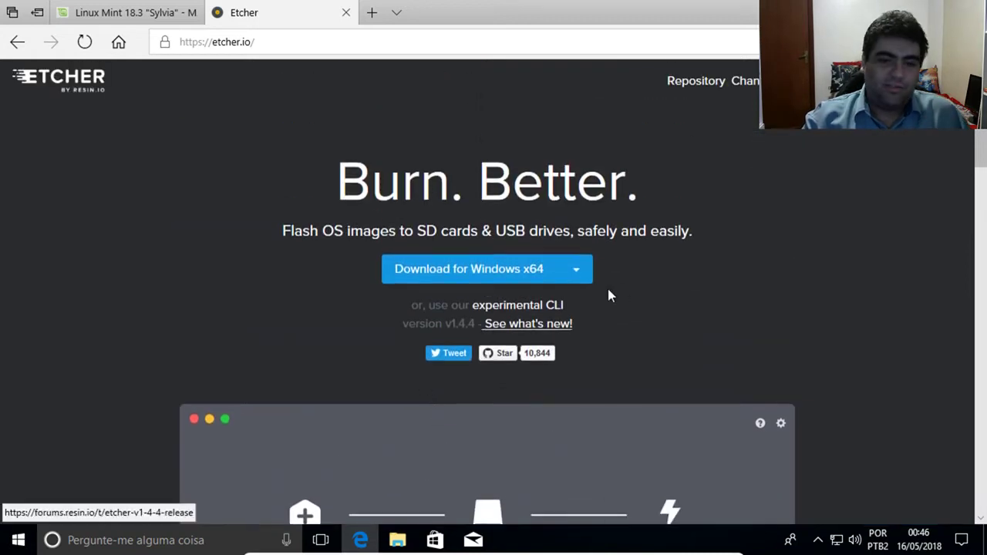
click(573, 271)
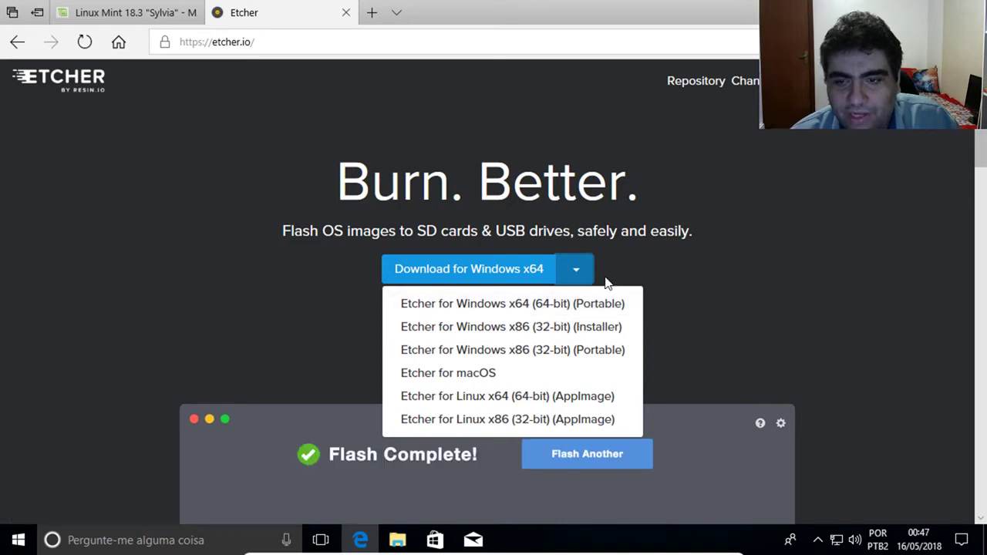
scroll(684, 270, down, 6)
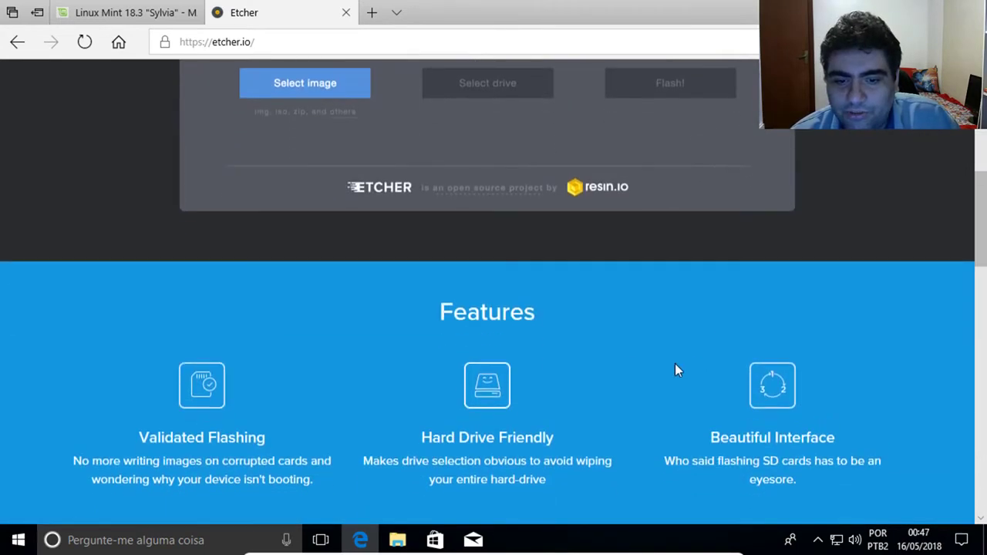
- Close the Etcher and Linux Mint pages and open the Downloads folder in File Explorer
click(346, 13)
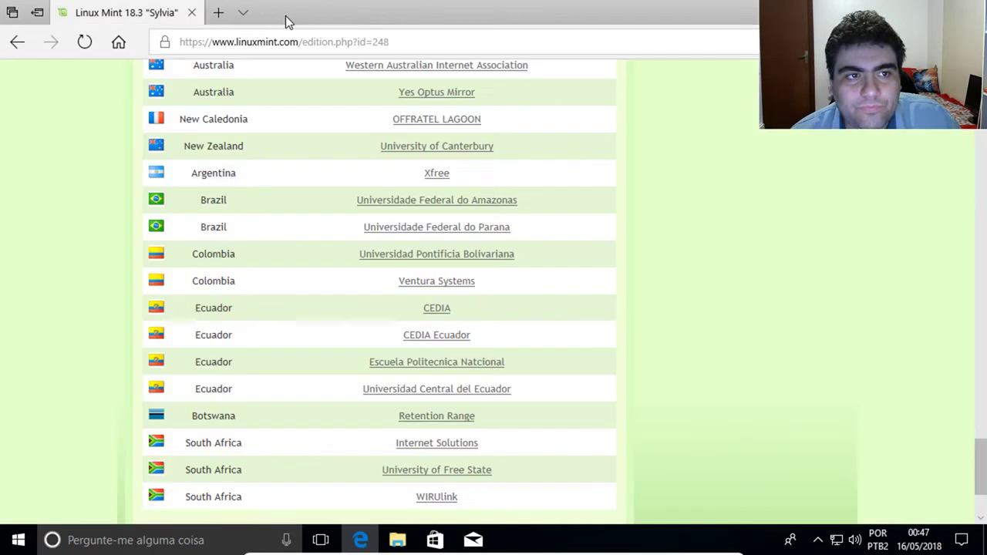
click(192, 13)
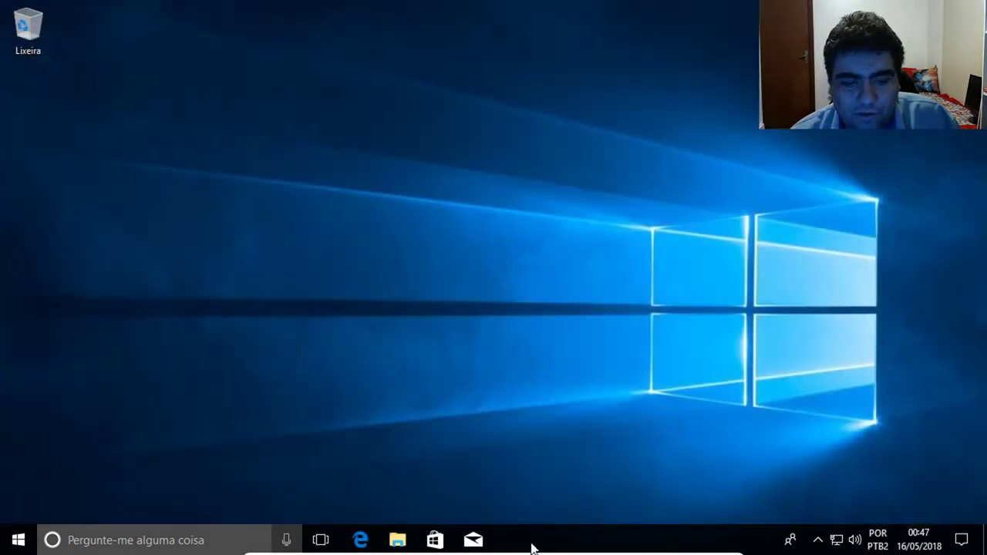
click(397, 539)
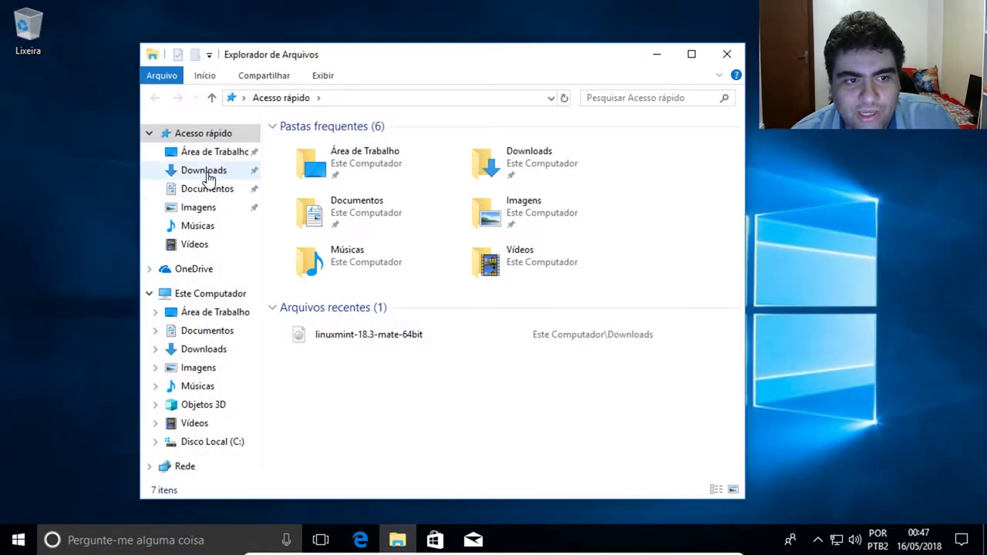
click(207, 173)
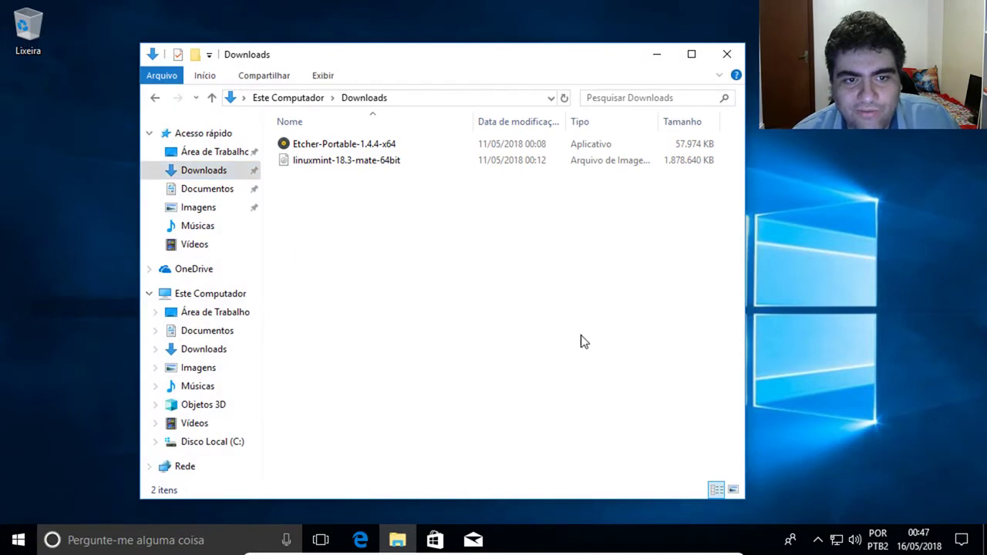
- Launch Etcher-Portable-1.4.4-x64 from the Downloads folder and bring its window to the front
click(370, 144)
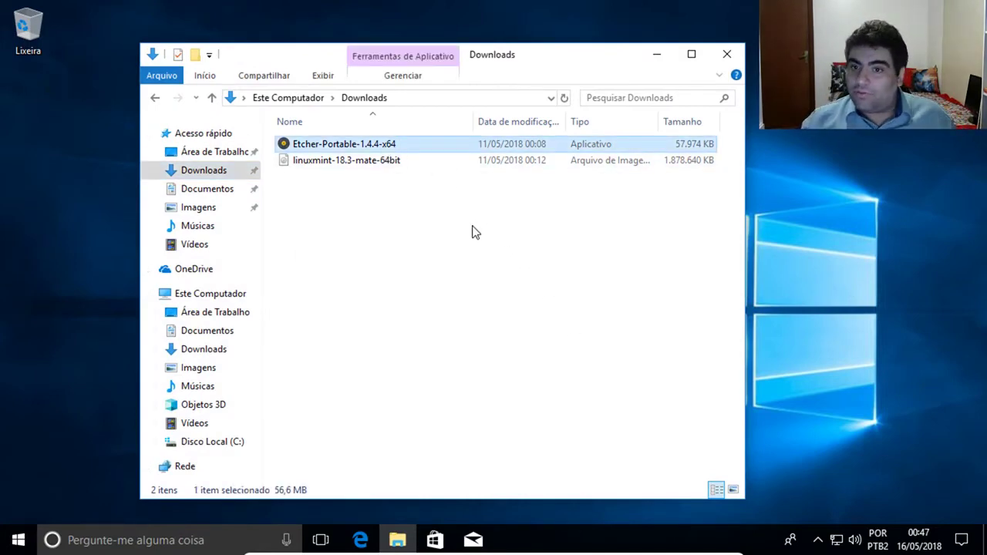
click(348, 164)
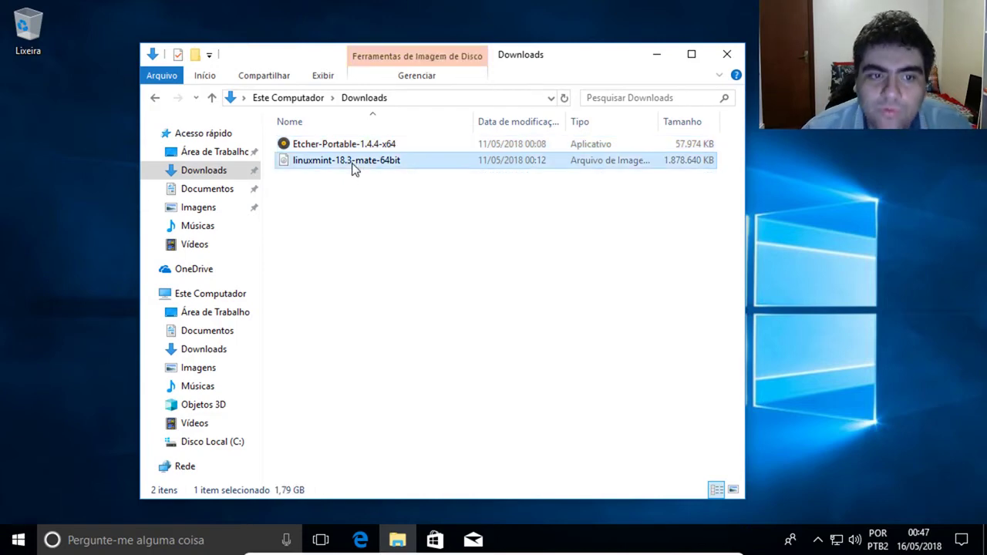
ctrl+click(353, 165)
mouse_move(357, 148)
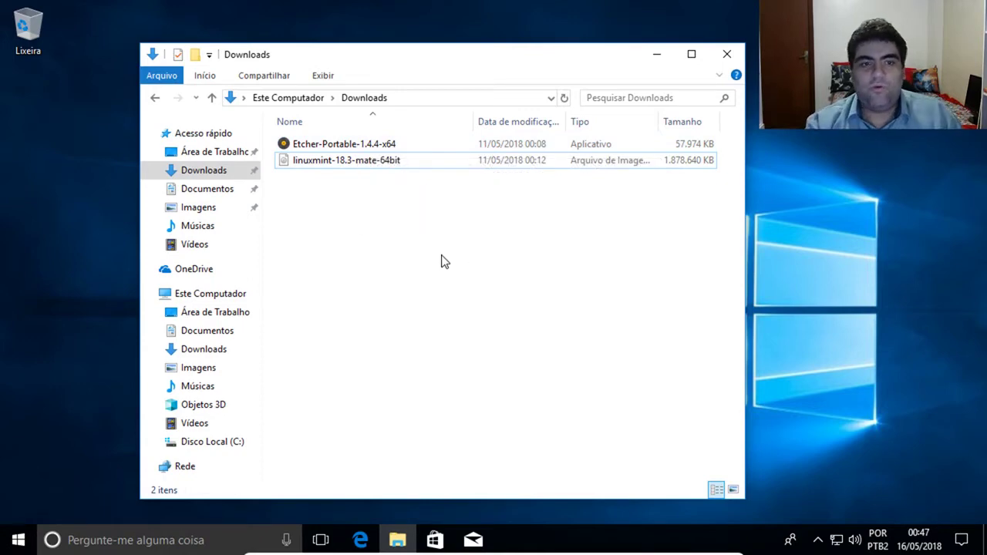
double_click(364, 144)
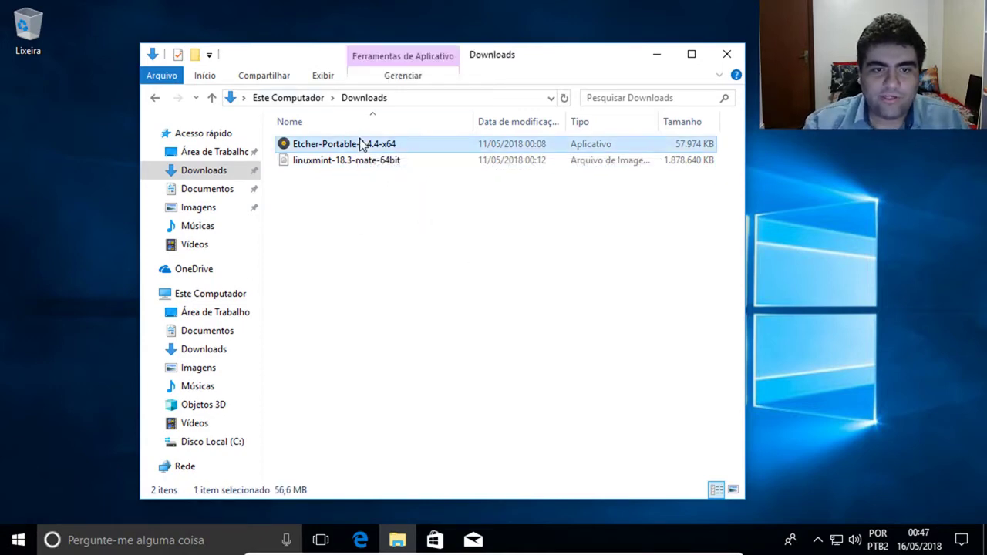
click(437, 263)
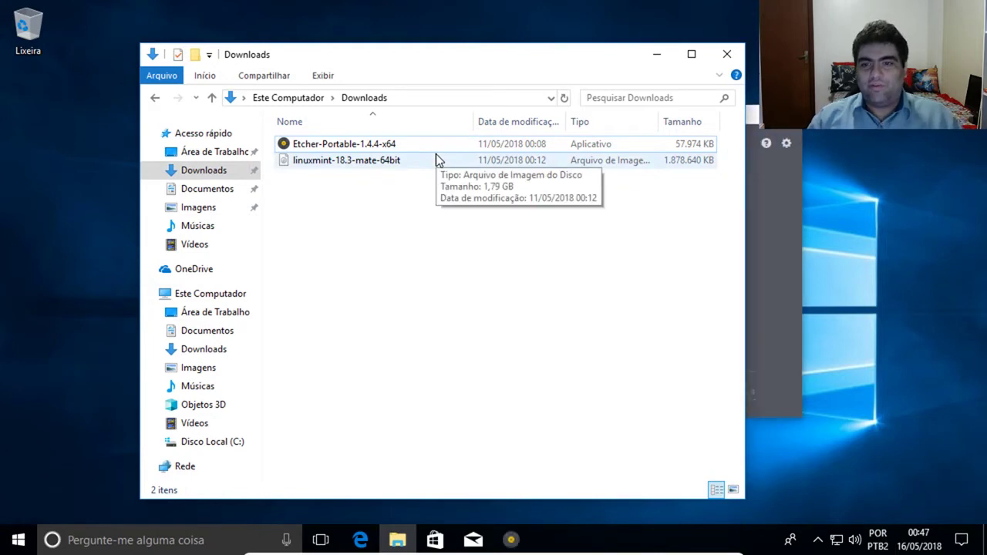
click(798, 220)
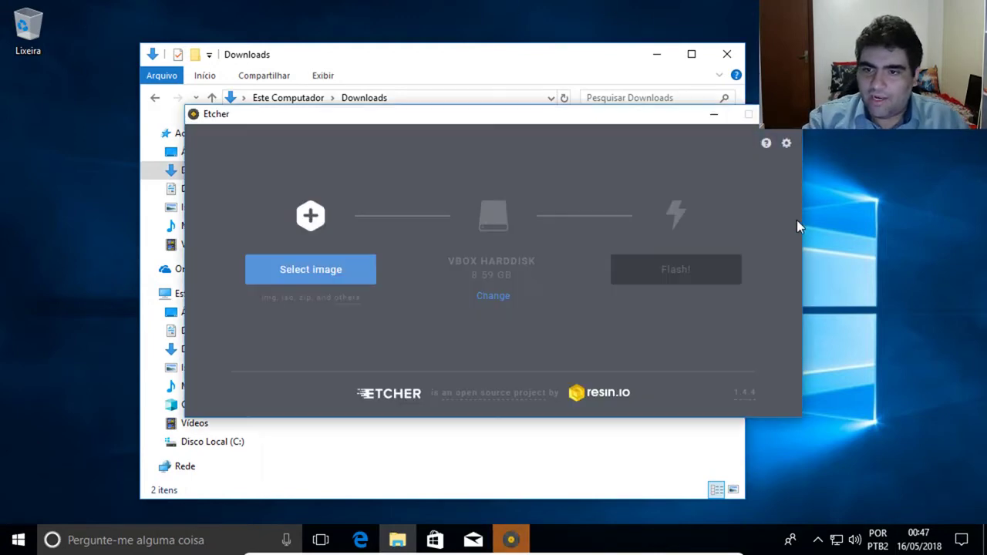
- Move the Etcher window a little higher and load the linuxmint-18.3-mate-64bit image as the source
drag(527, 113, 554, 79)
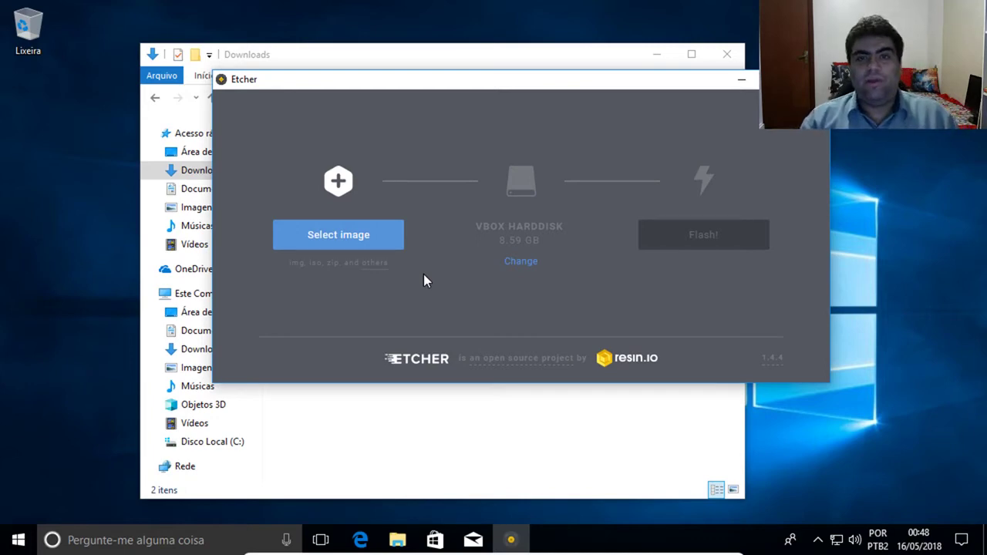
click(362, 245)
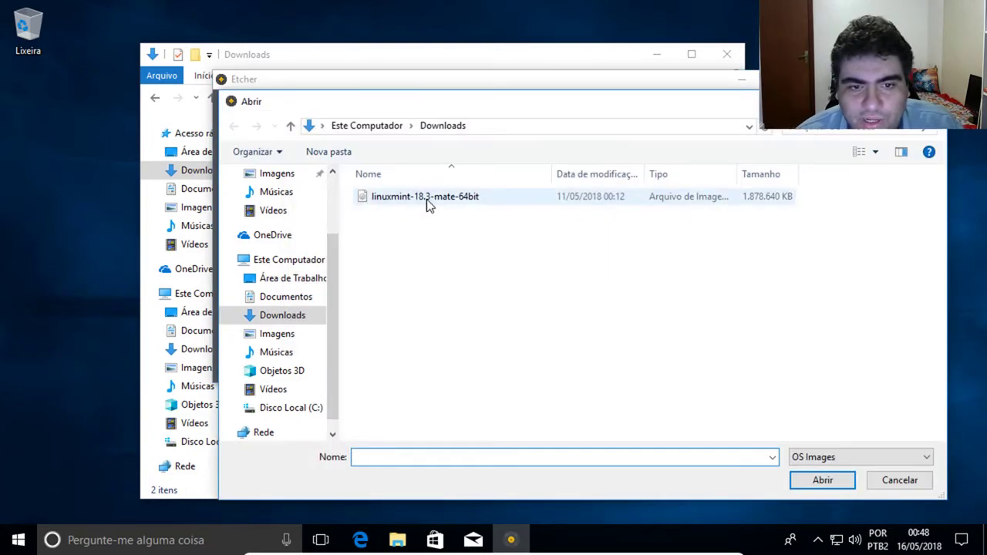
double_click(427, 199)
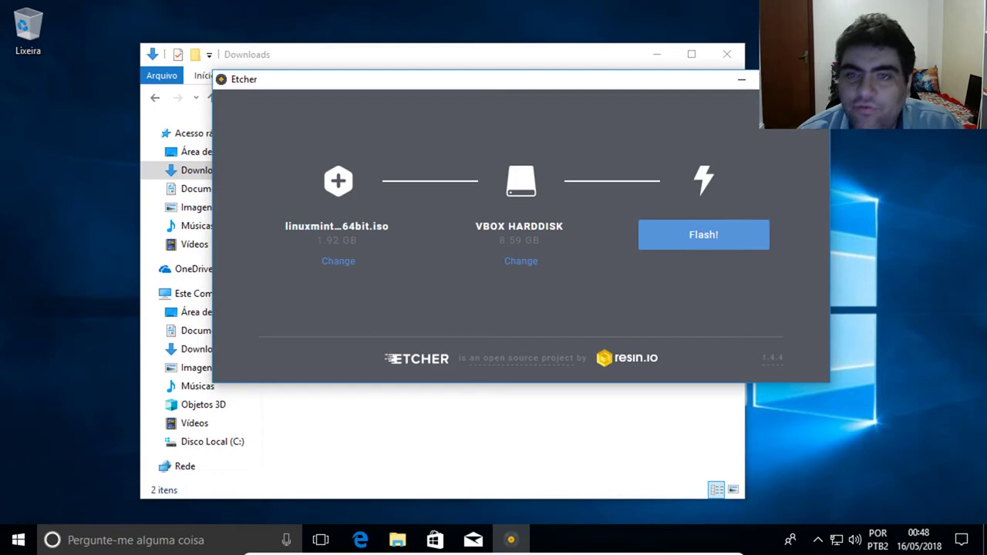
- Turn off "Validate write on success" in Etcher's settings and return to the flashing screen
click(791, 105)
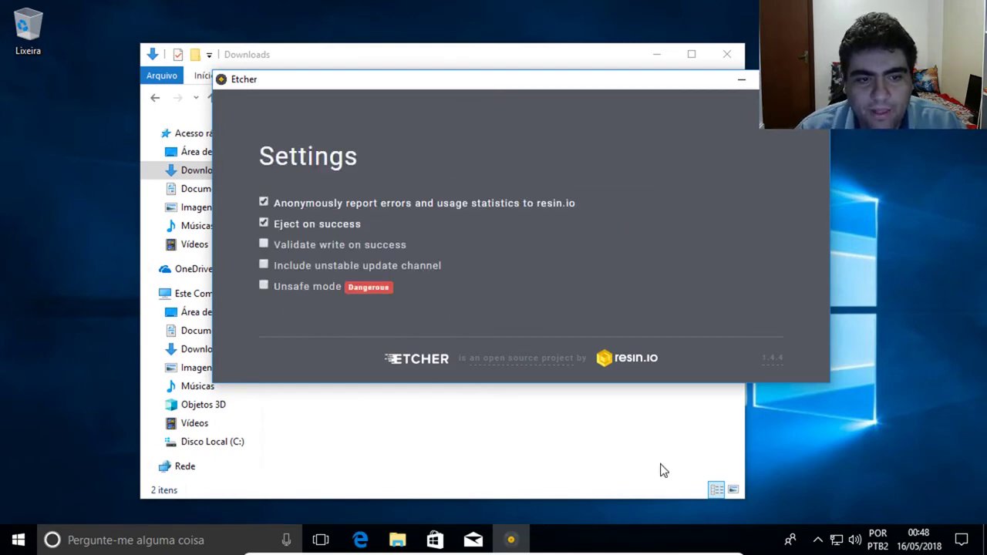
click(262, 244)
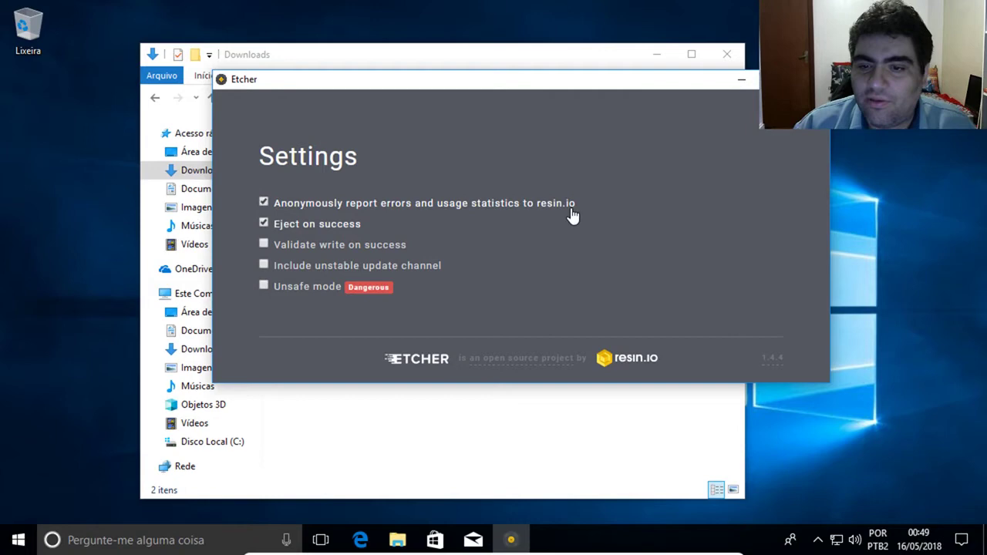
click(806, 112)
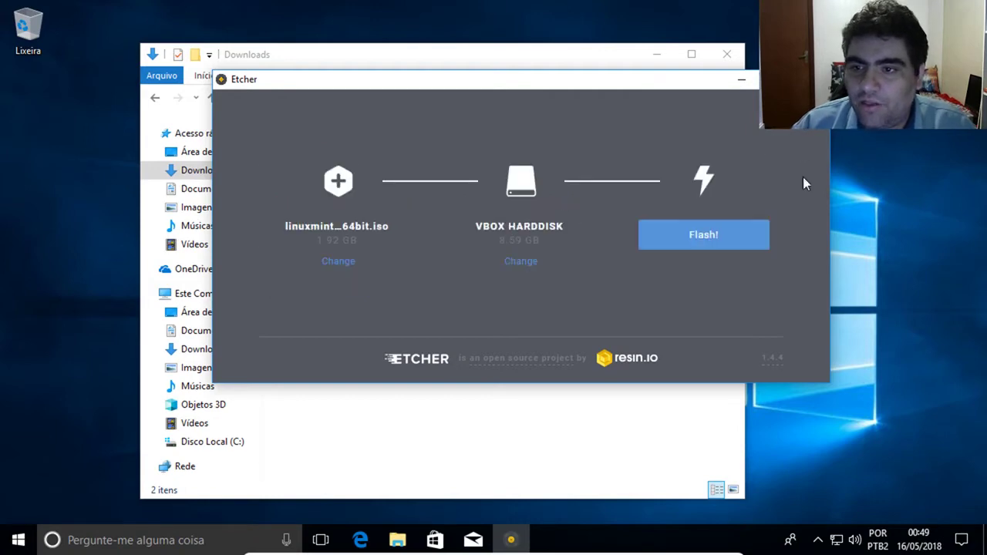
- Flash the image to the VBOX HARDDISK drive, allowing the system changes, and close Etcher and the Downloads window
click(723, 245)
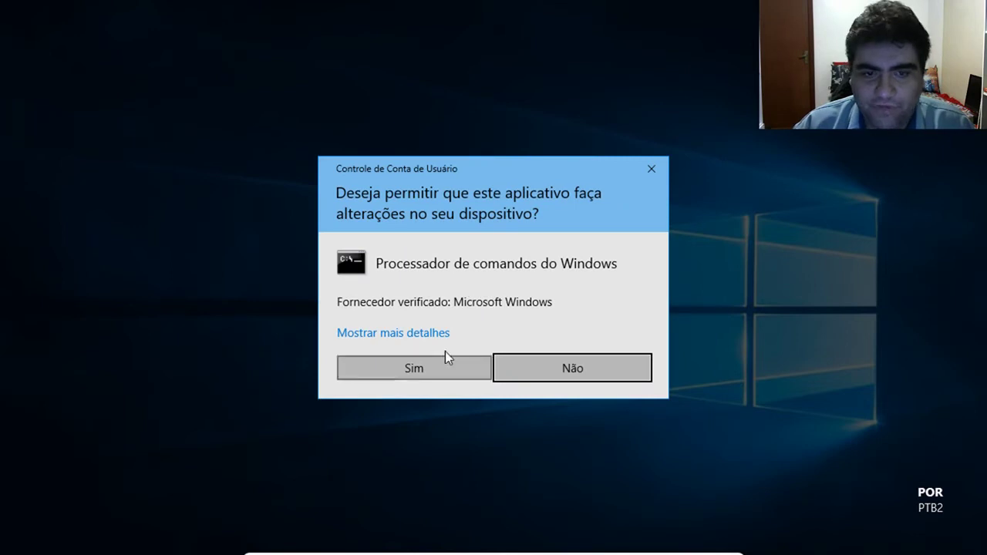
click(430, 371)
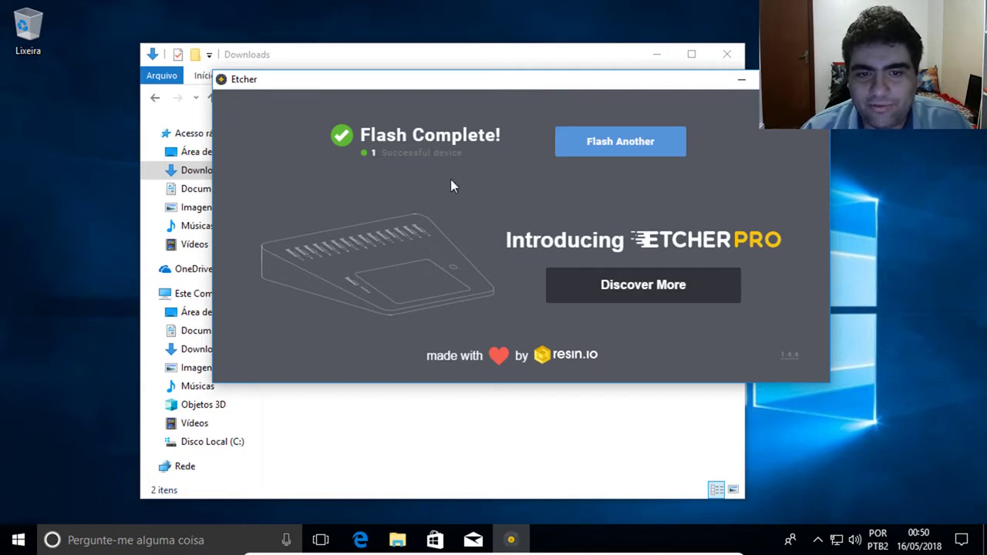
click(818, 78)
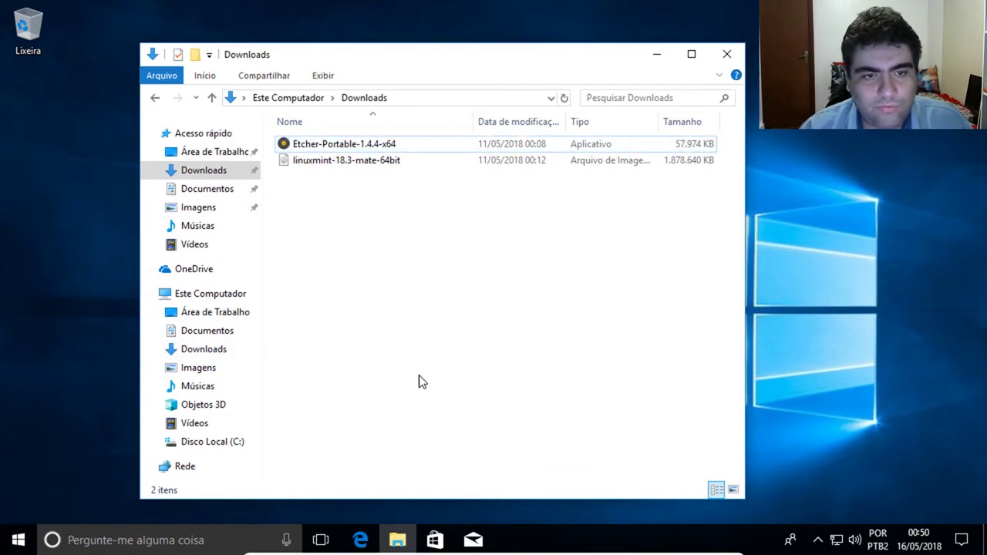
click(728, 54)
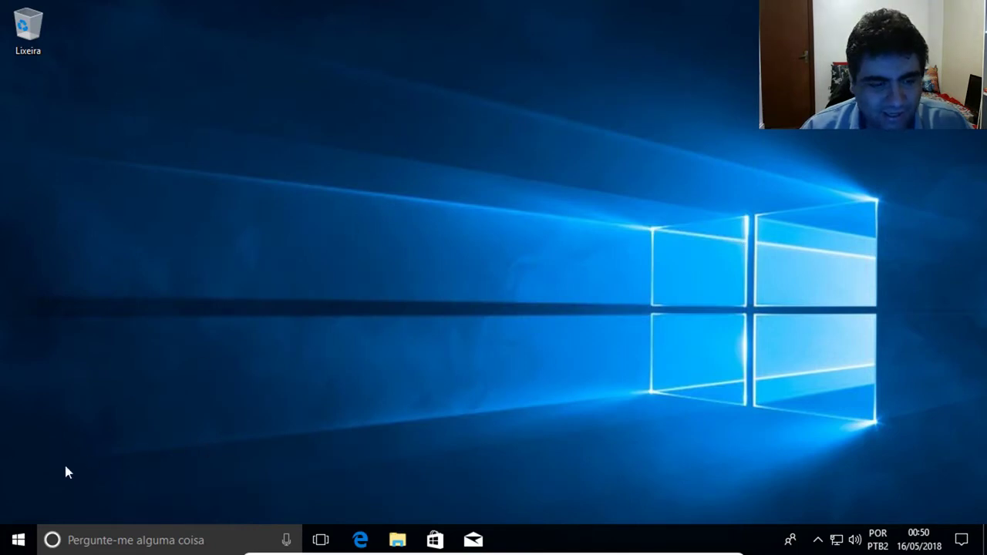
click(21, 543)
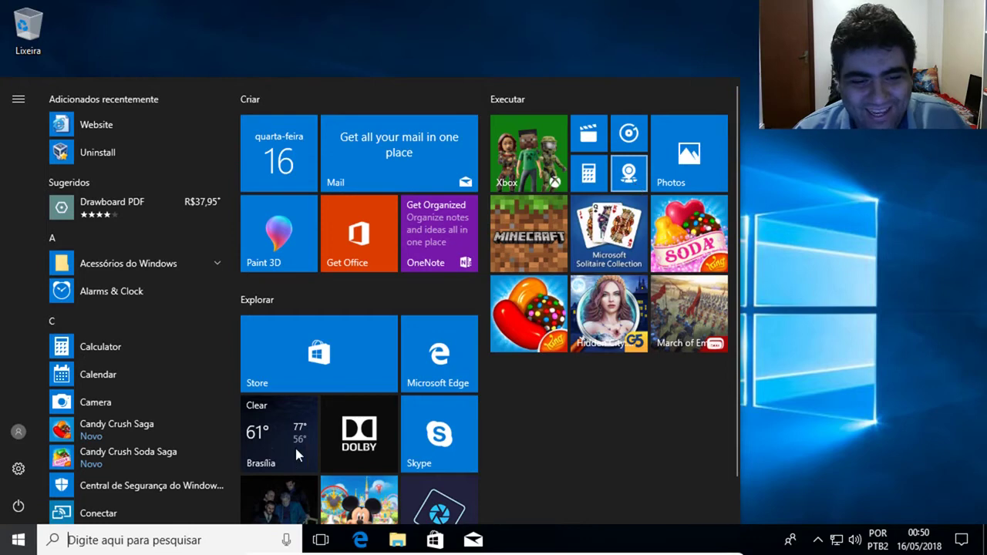
scroll(486, 482, down, 1)
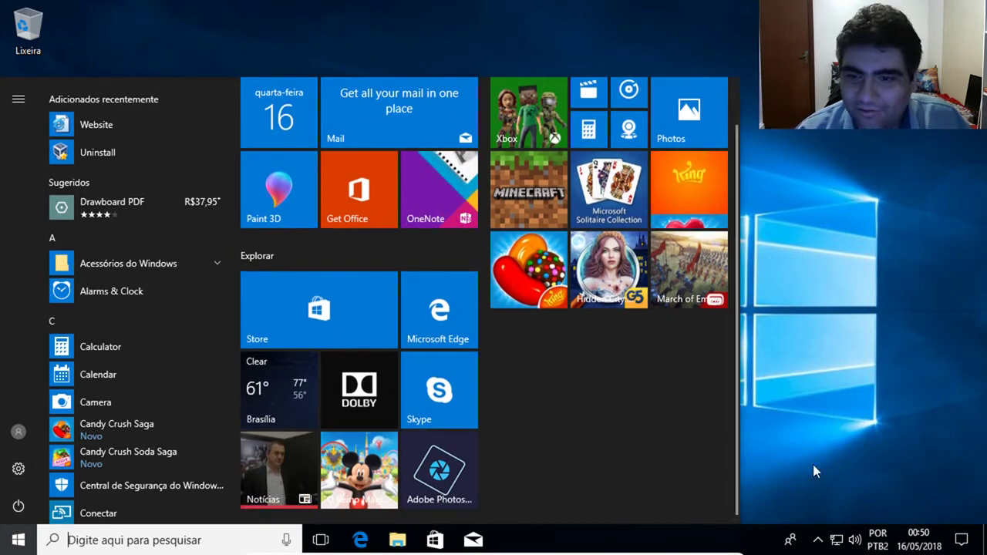
click(808, 381)
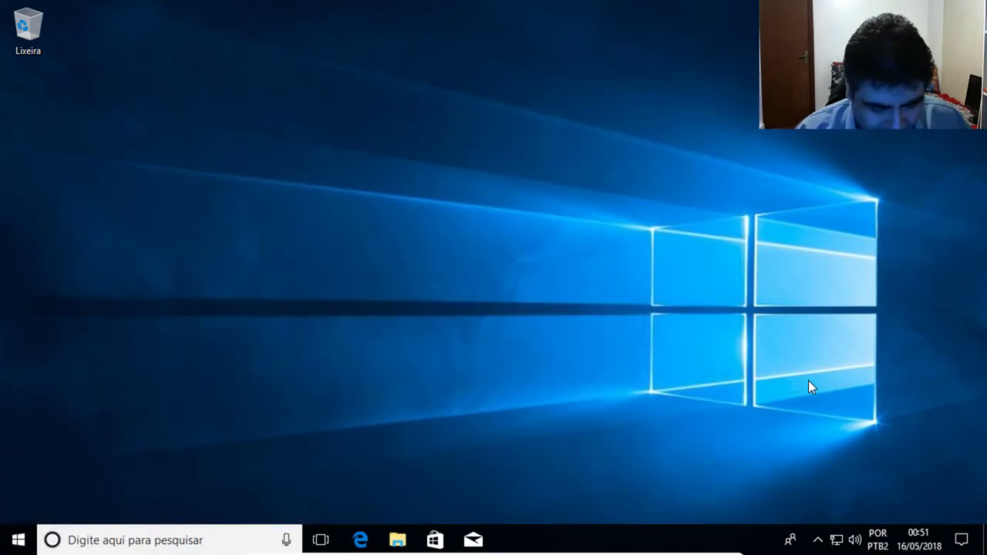
- Open the Windows Task Manager, move it toward the middle of the desktop and expand it to the detailed view
right_click(557, 535)
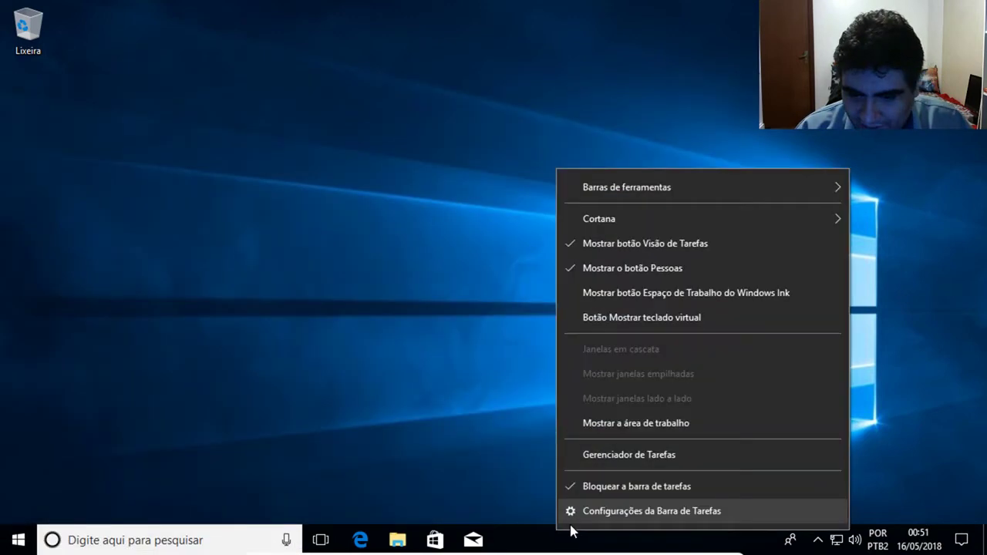
click(671, 458)
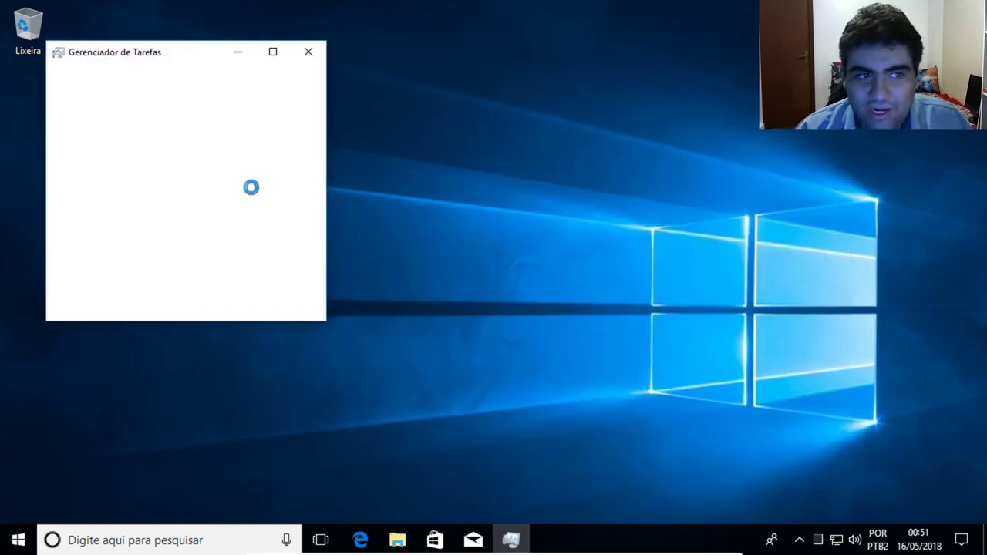
drag(149, 57, 317, 75)
click(279, 326)
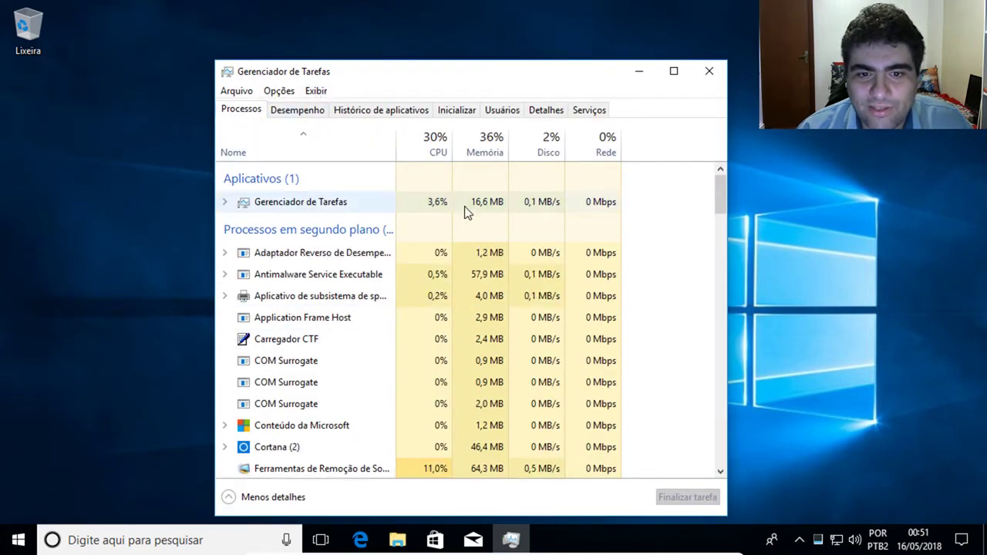
- Look through the Task Manager's sections and examine the CPU and memory performance graphs
click(566, 109)
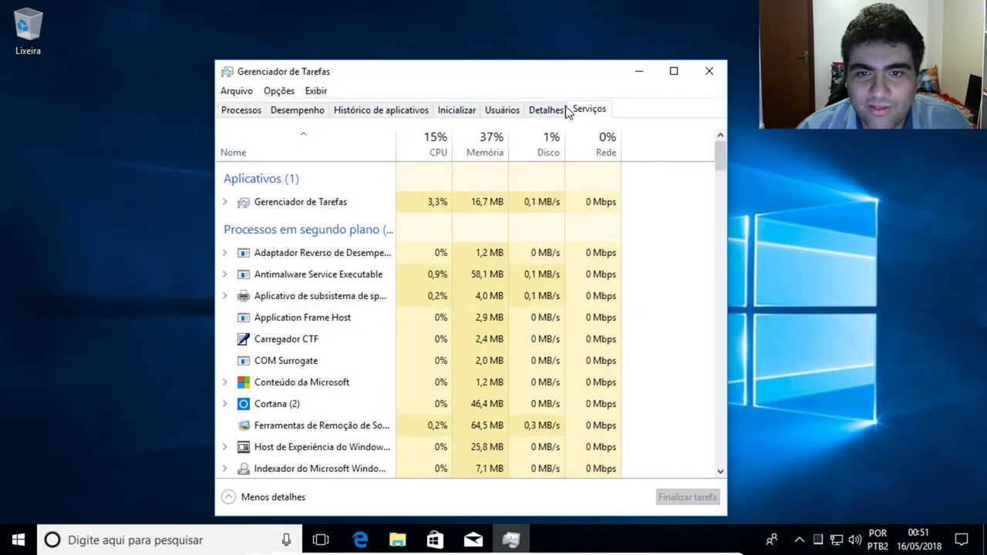
click(498, 111)
click(410, 112)
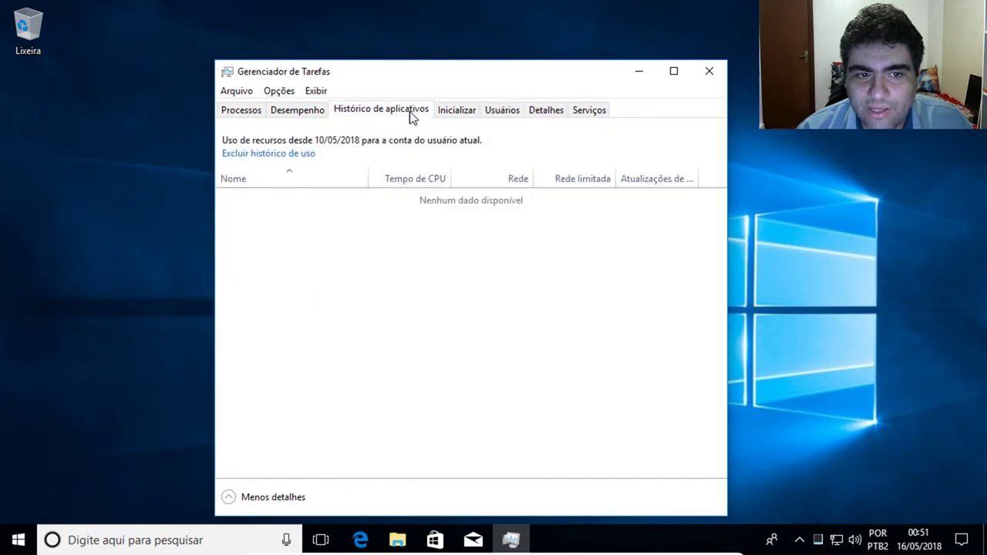
click(323, 117)
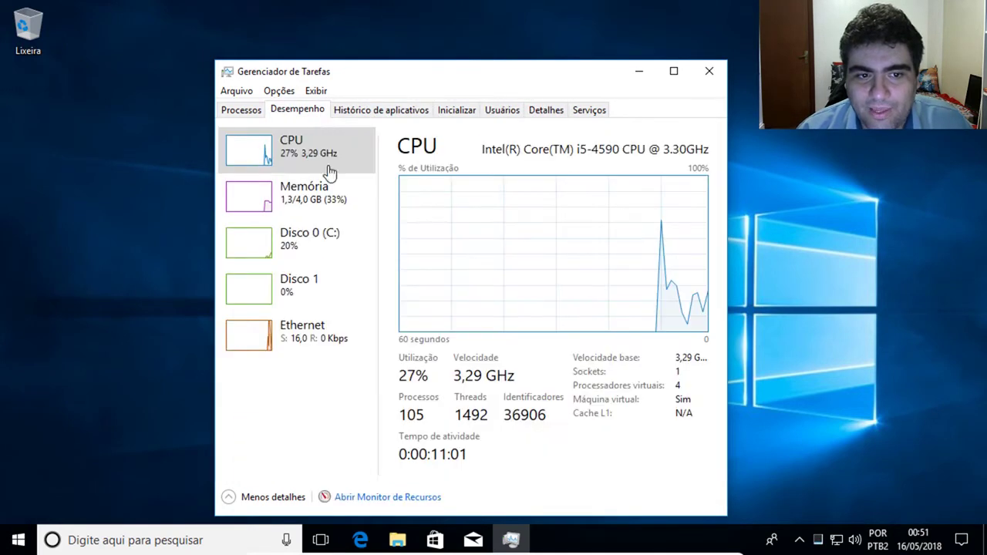
click(332, 215)
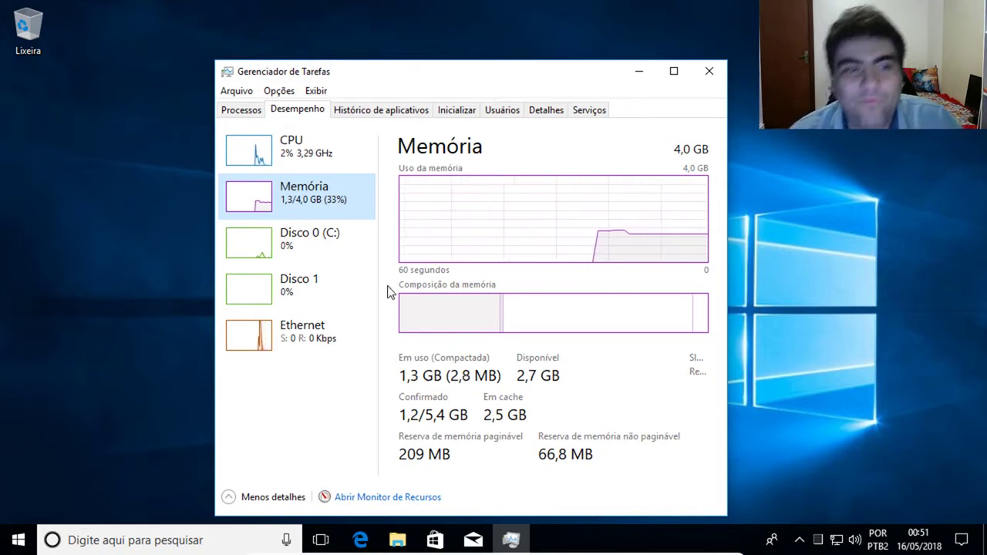
- Close the Task Manager and restart Windows
click(707, 72)
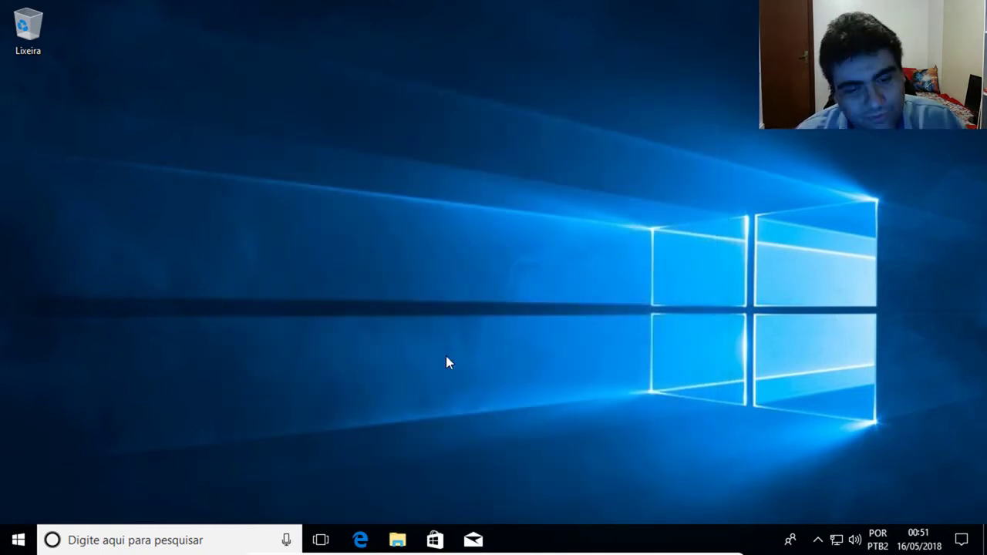
click(17, 538)
click(23, 488)
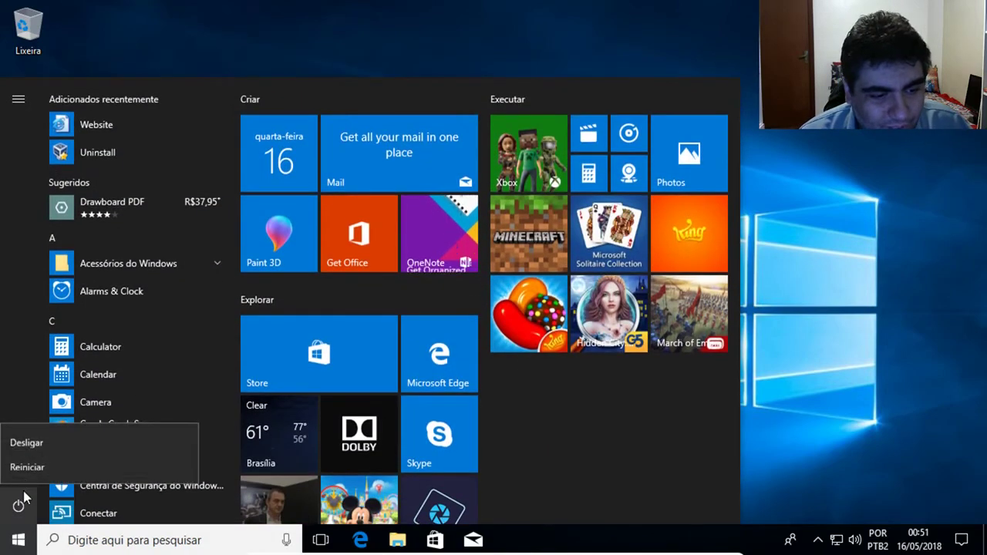
click(37, 465)
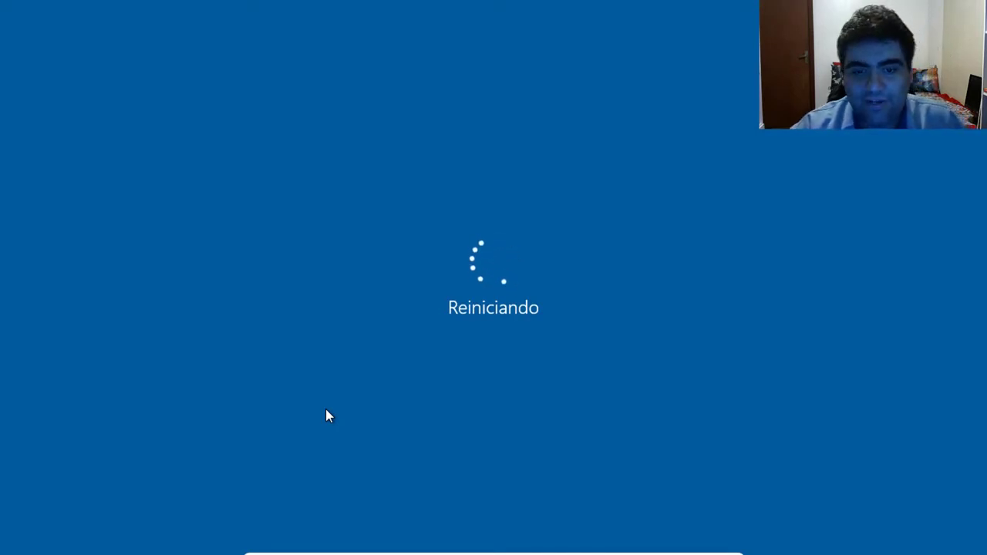
- Open the temporary boot device selection during startup, boot from the CD-ROM and choose Start Linux Mint
key(F12)
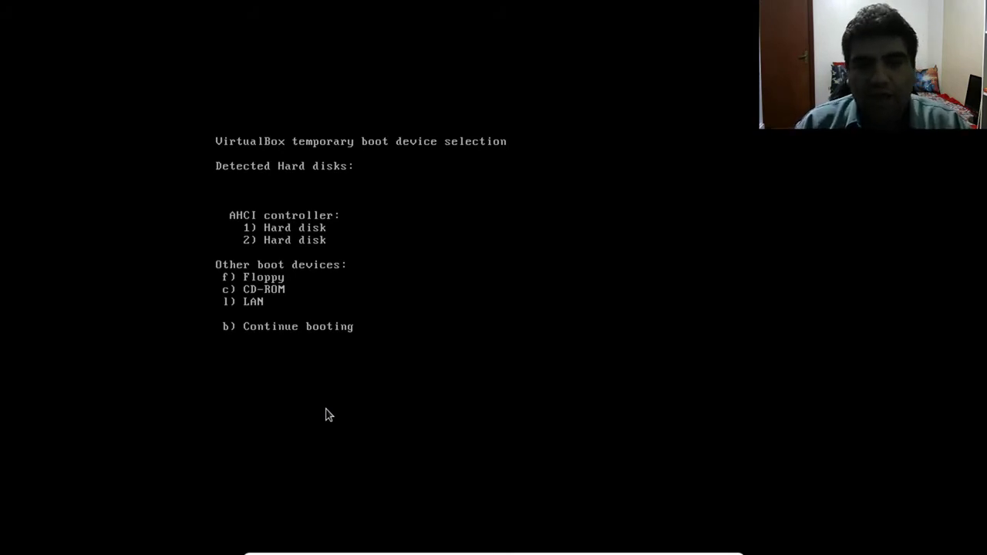
key(c)
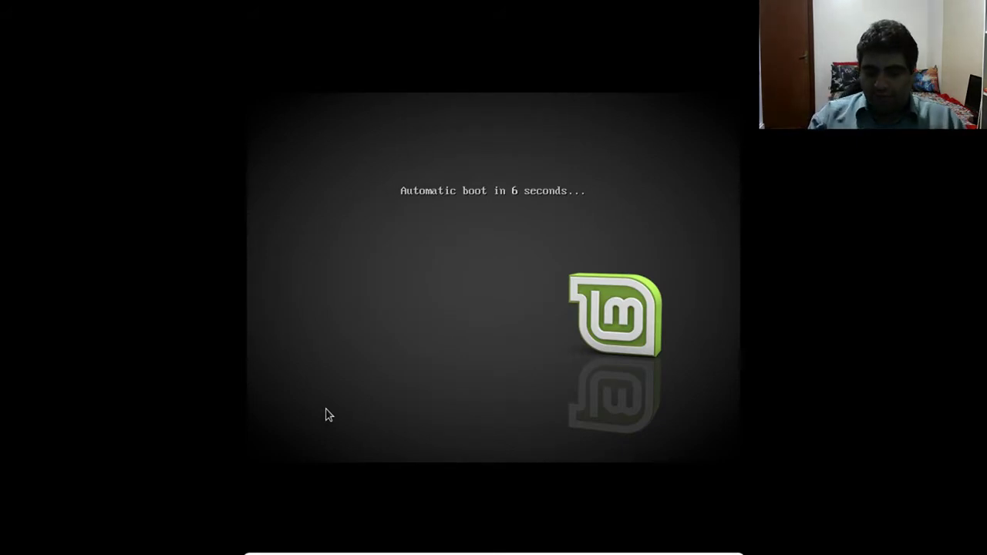
key(Return)
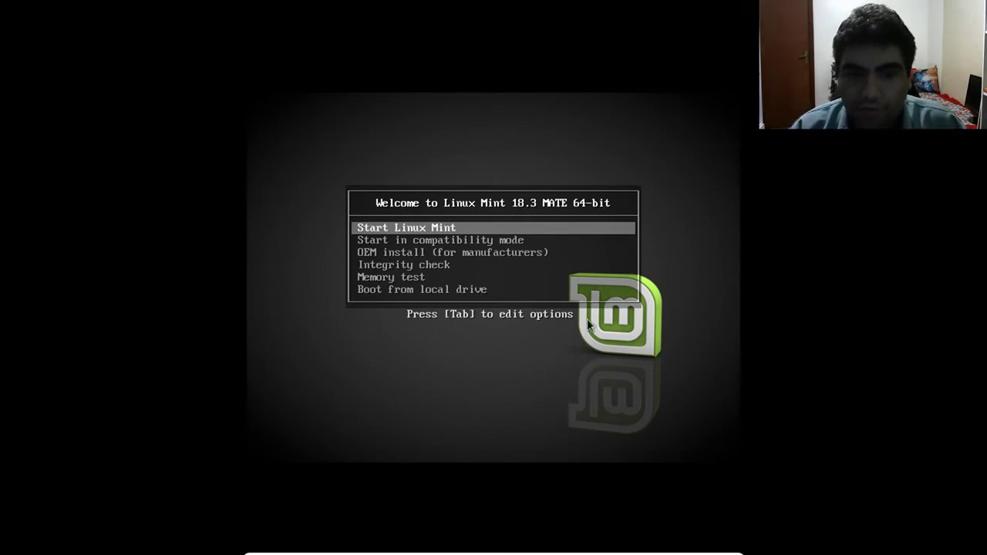
key(Return)
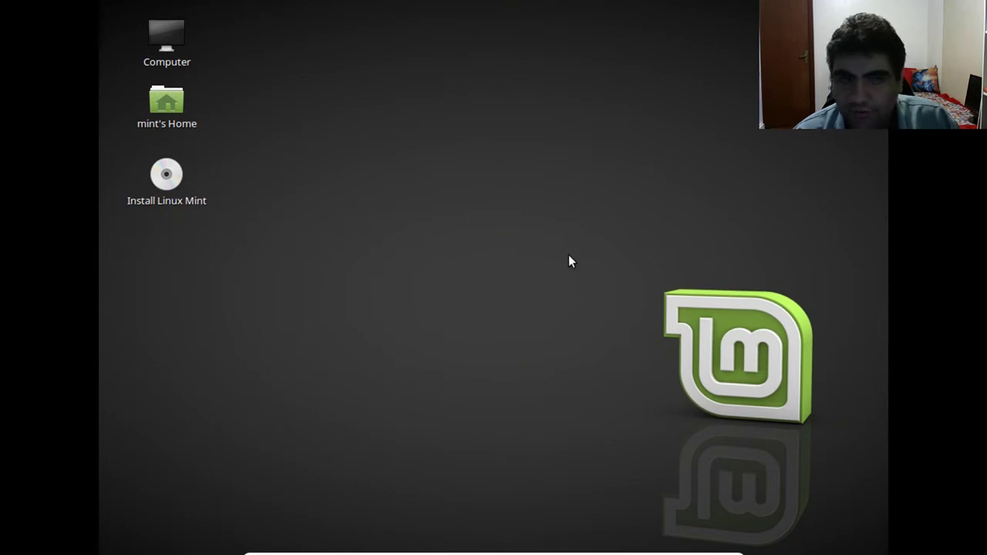
key(super)
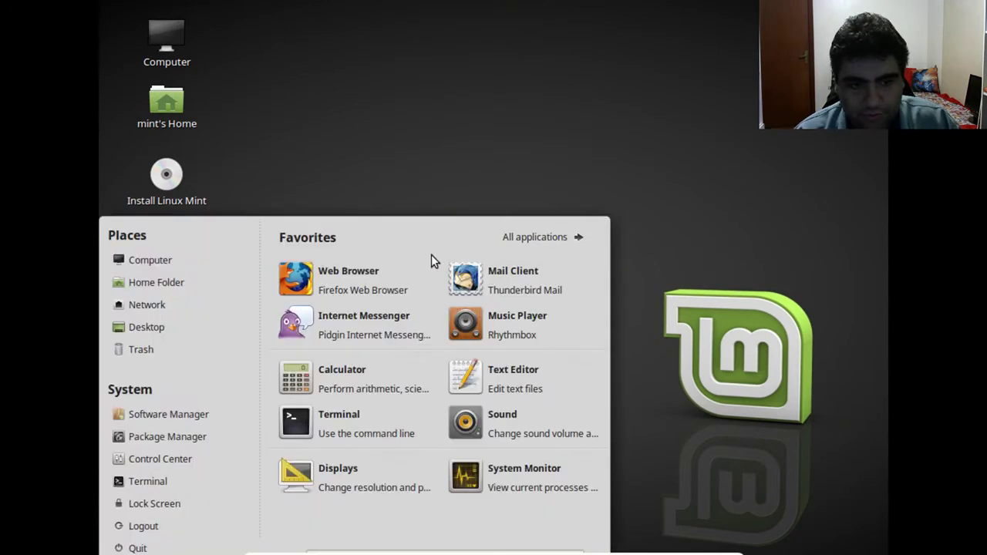
click(449, 181)
right_click(451, 182)
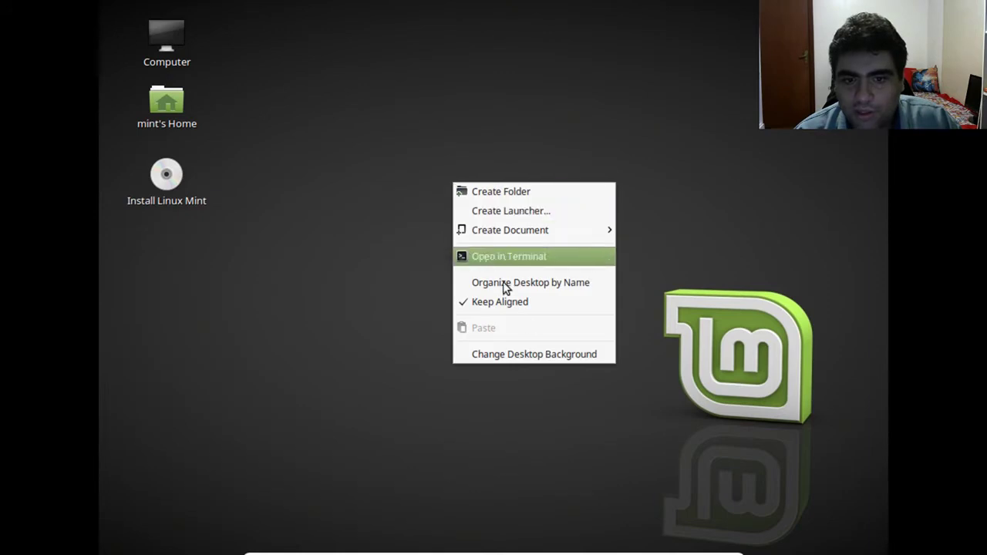
click(322, 300)
- Set the VBX monitor's resolution to 1280 x 720 in Monitor Preferences, keep the configuration and close the dialog
key(super)
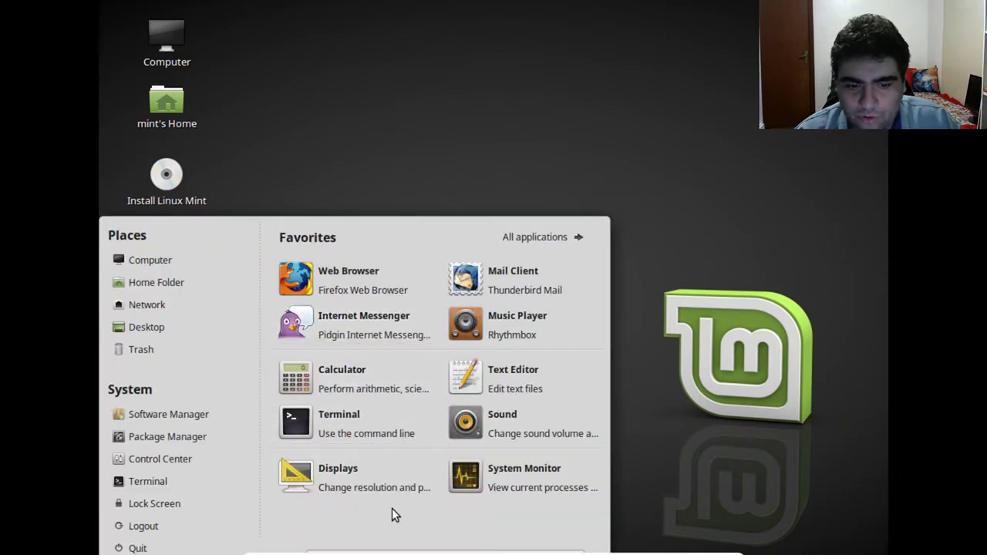
key(super)
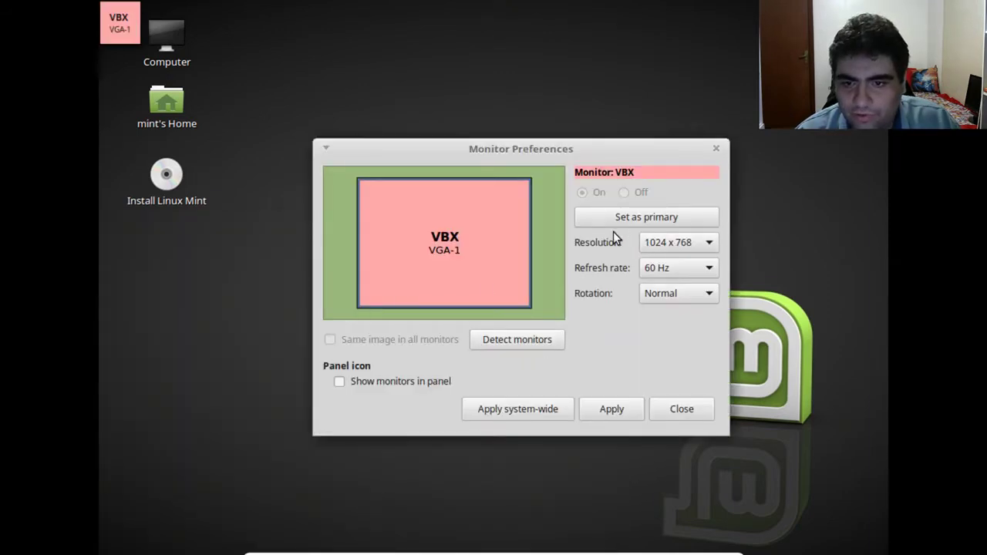
click(689, 242)
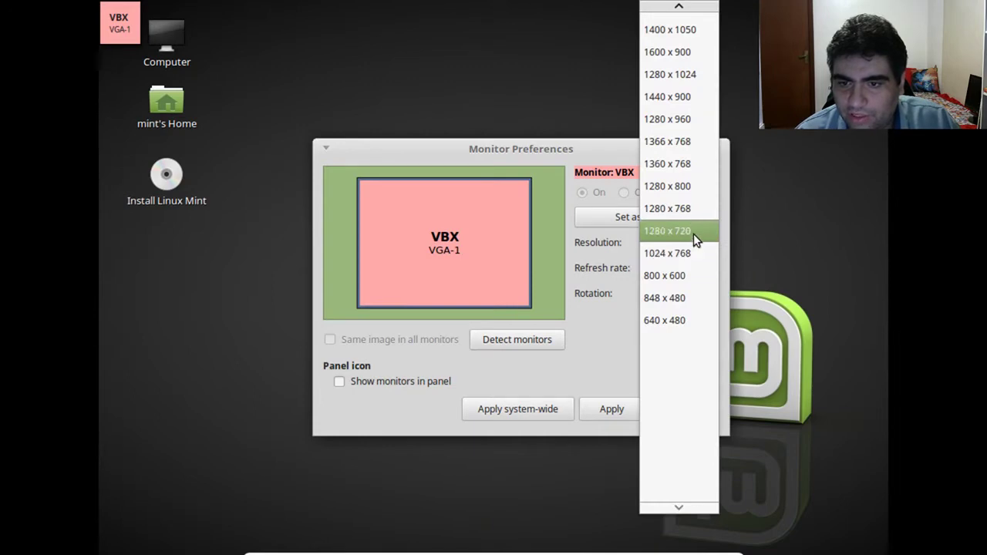
click(693, 234)
click(619, 419)
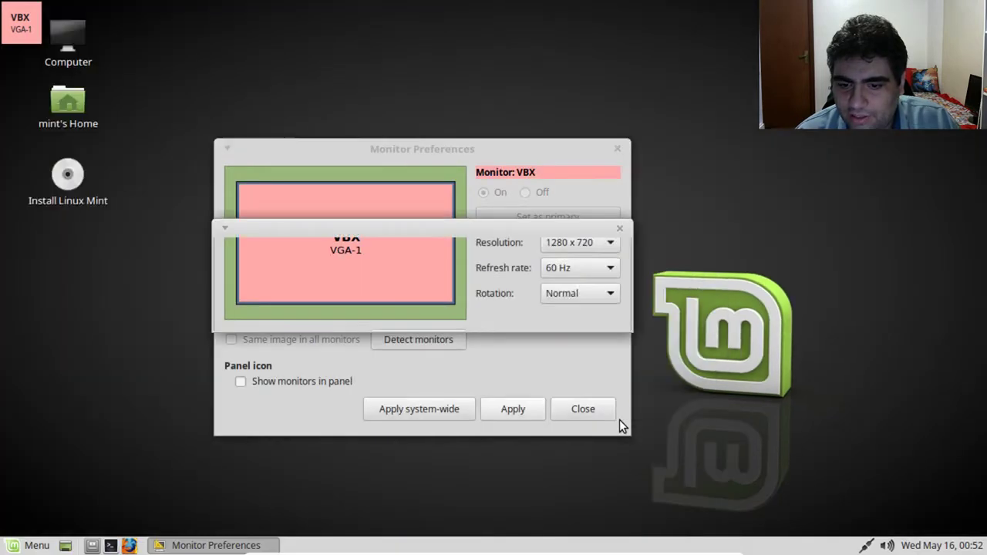
click(498, 314)
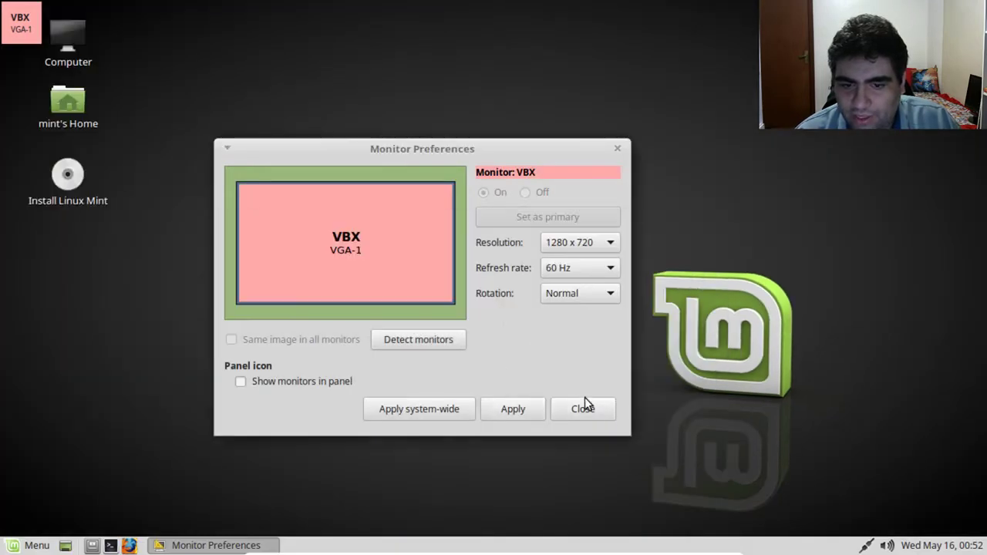
click(584, 406)
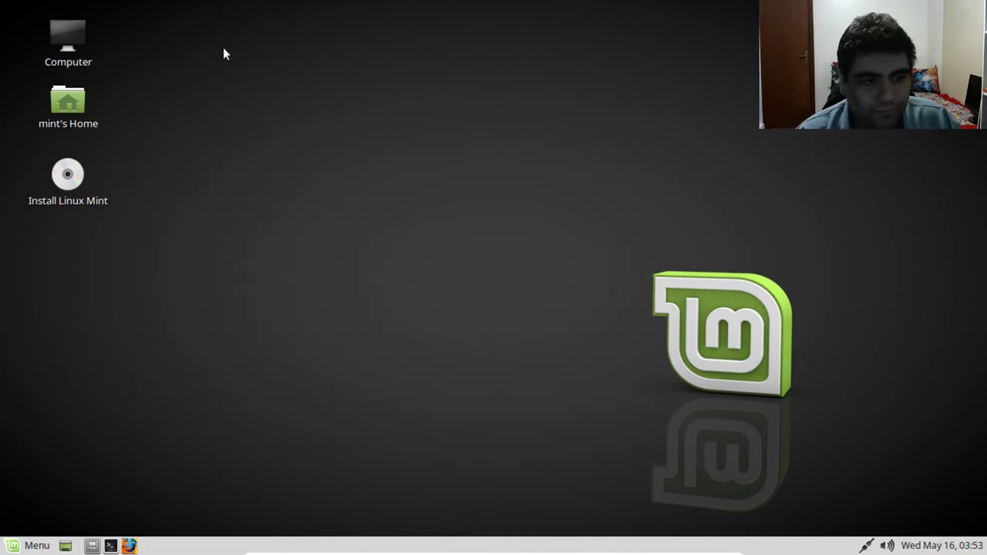
click(18, 546)
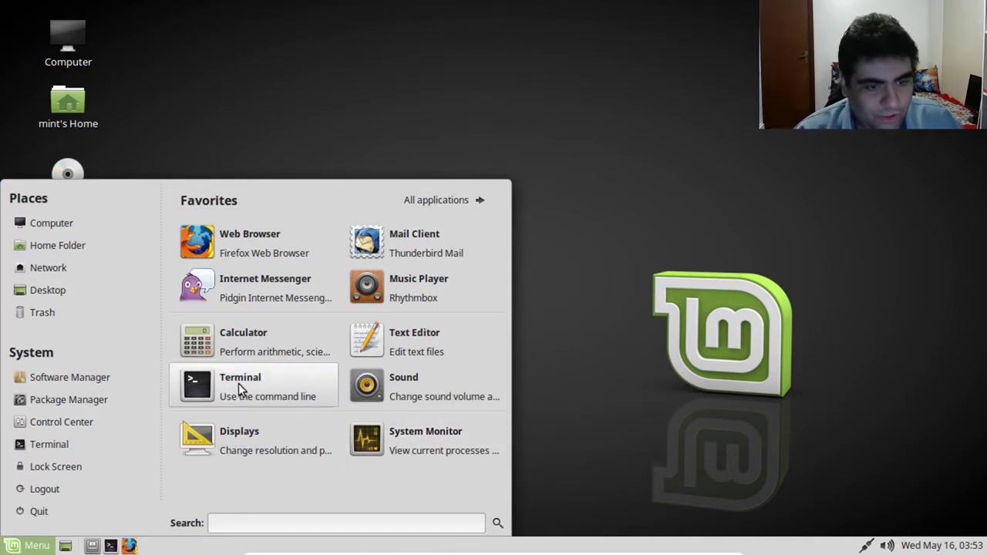
click(412, 198)
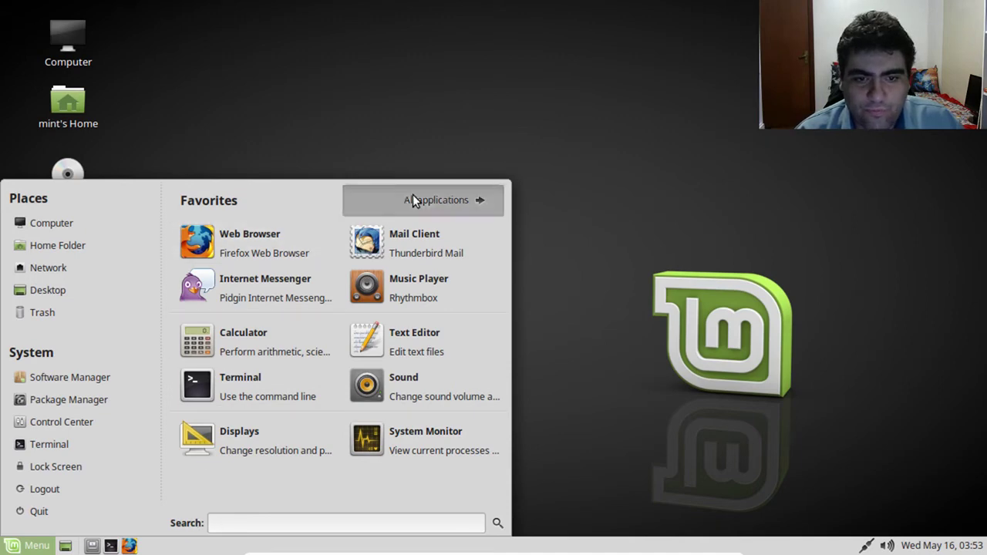
click(234, 255)
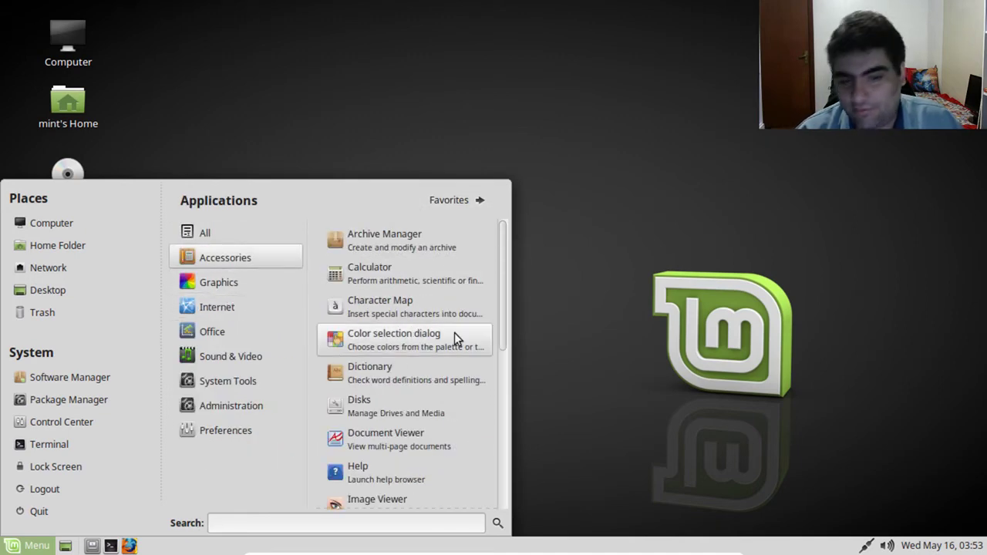
click(444, 107)
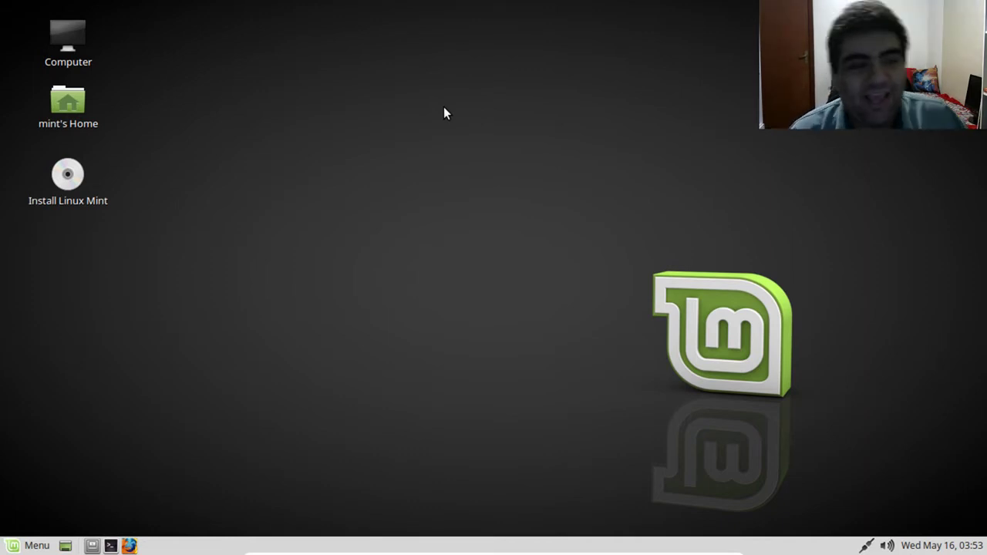
- Launch the Linux Mint installer from the desktop and continue with Português do Brasil as the language
double_click(58, 184)
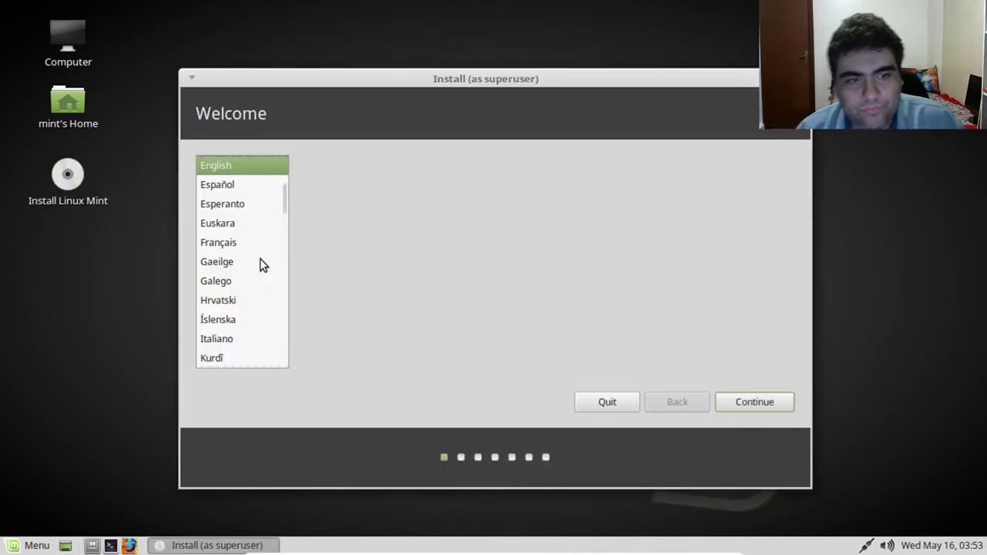
drag(287, 194, 269, 234)
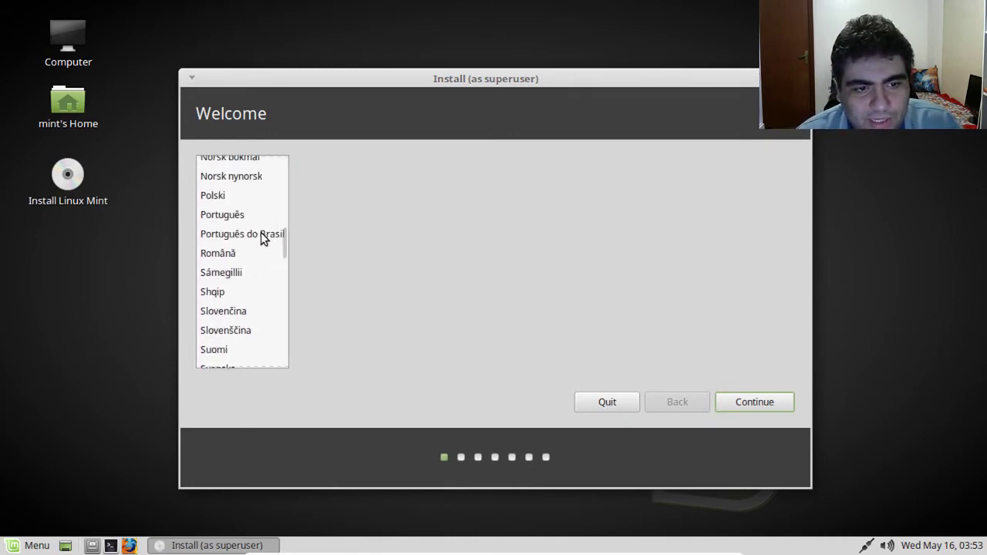
click(261, 232)
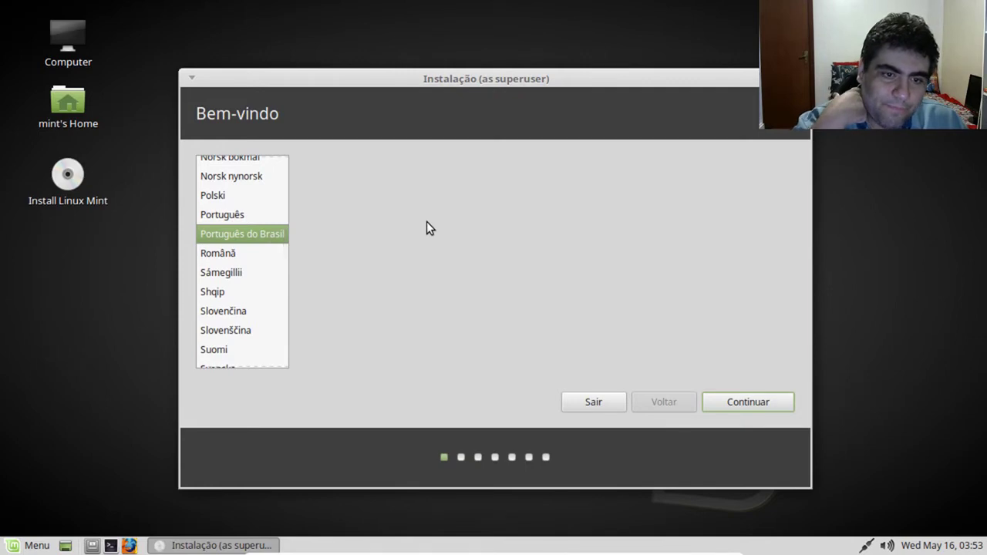
click(723, 406)
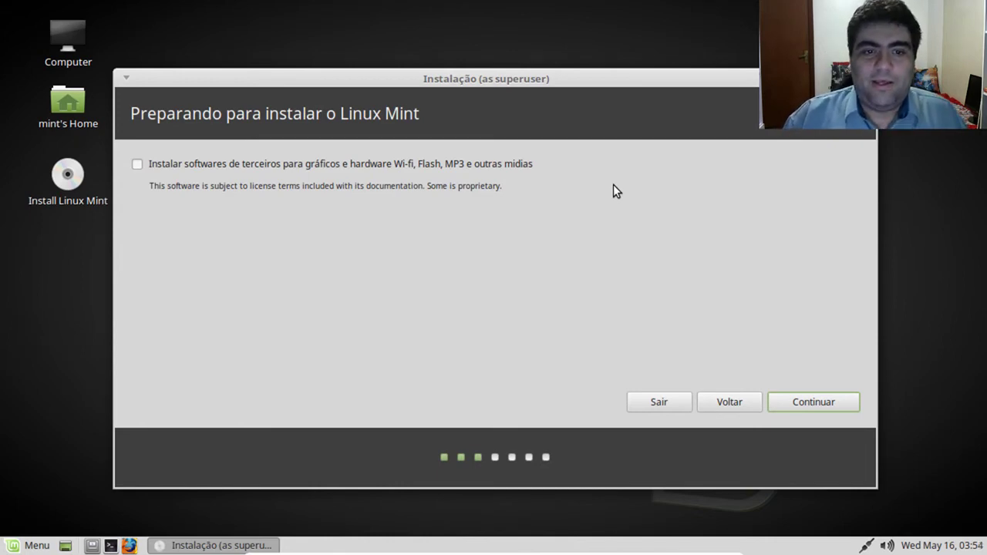
- Enable the installation of third-party software for graphics, Wi-Fi, Flash and MP3, and proceed to the installation type
click(353, 167)
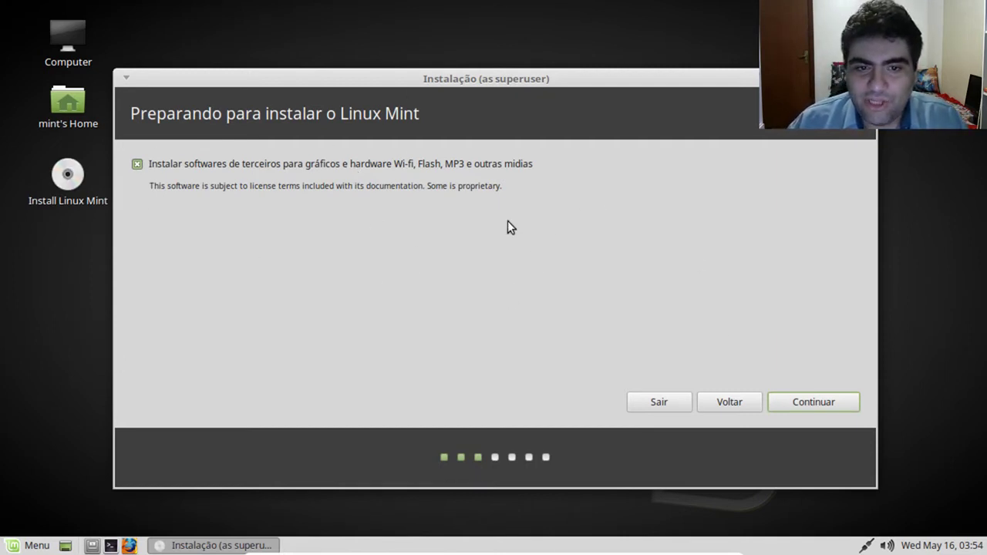
click(836, 402)
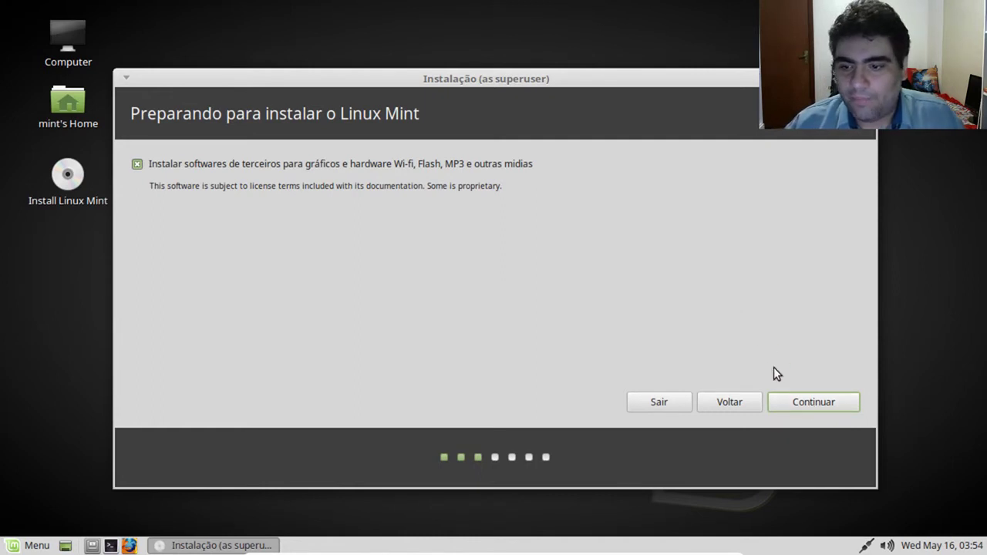
click(810, 402)
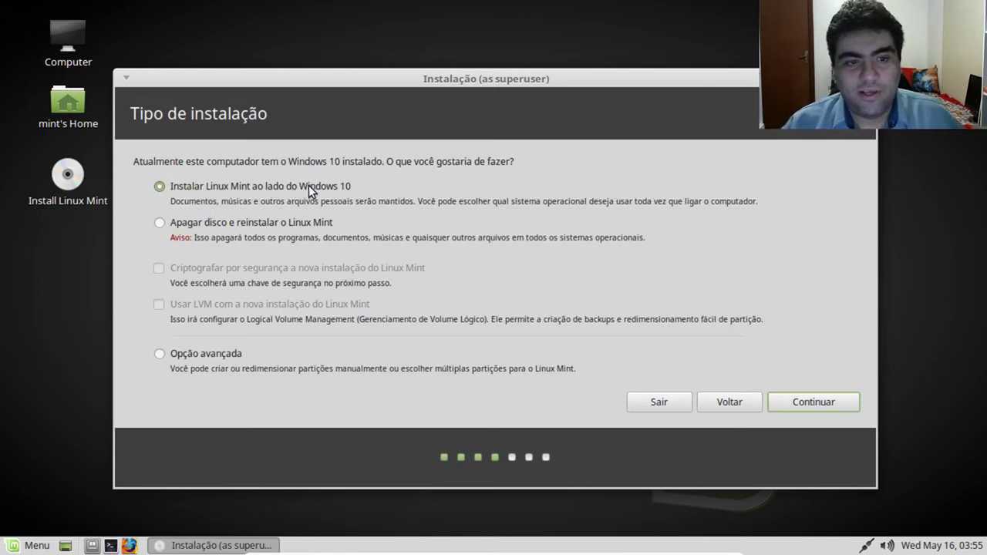
- Install Linux Mint alongside Windows 10, allocating 20.1 GB to Linux Mint and 86.7 GB to the existing files, and write the disk changes
click(818, 406)
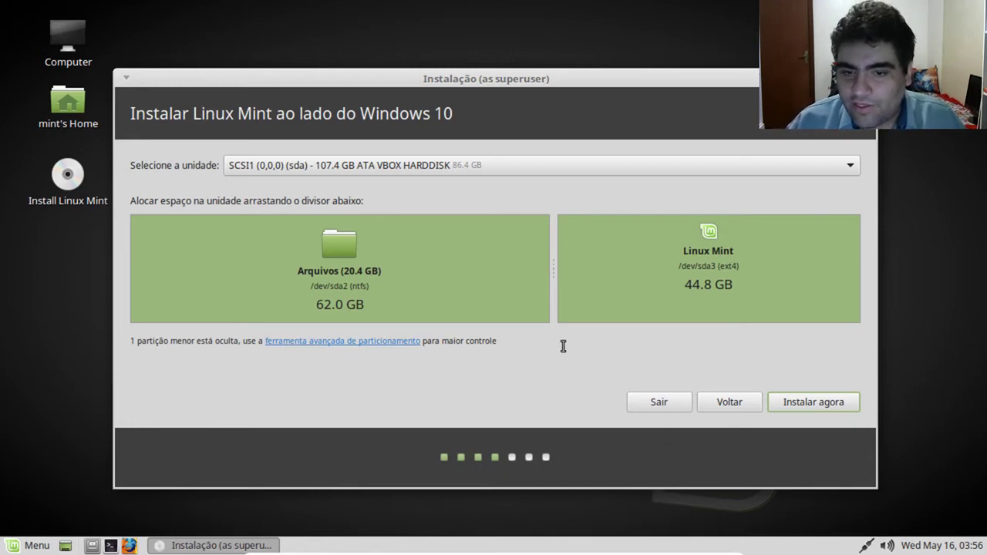
drag(552, 266, 723, 289)
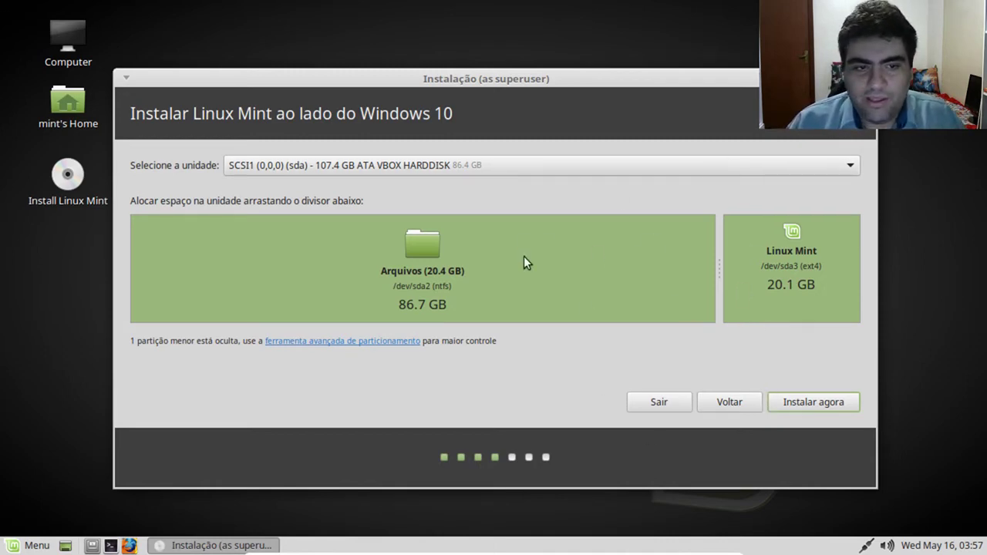
click(825, 408)
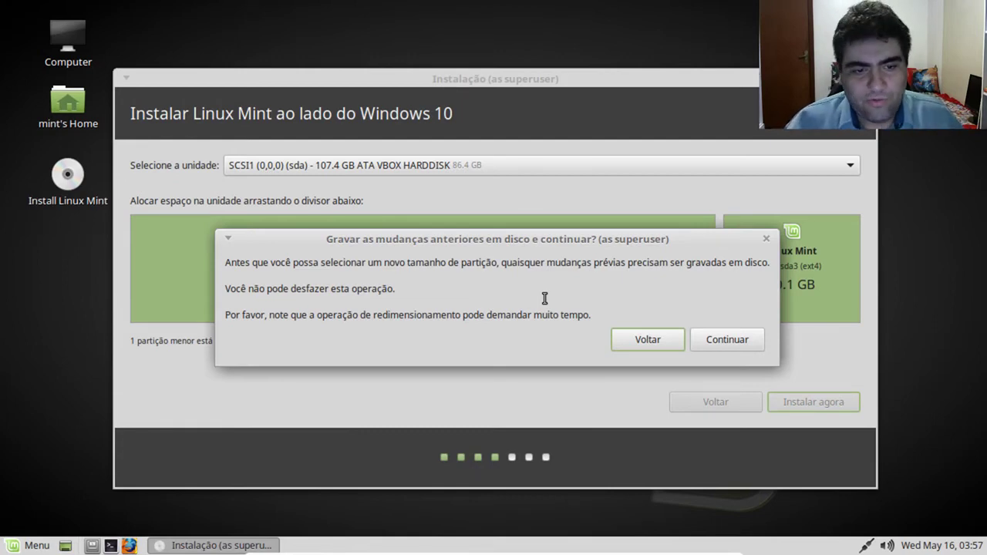
click(743, 339)
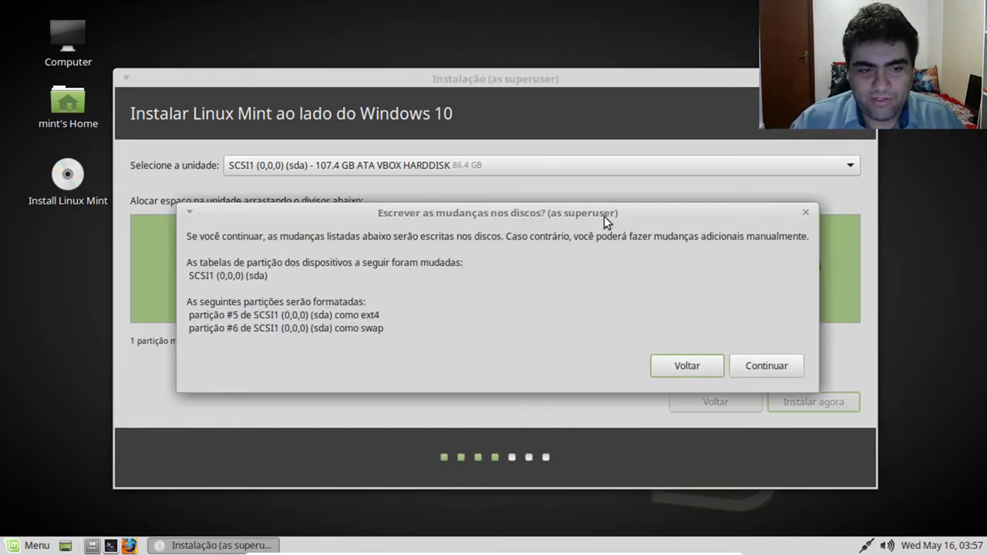
click(772, 365)
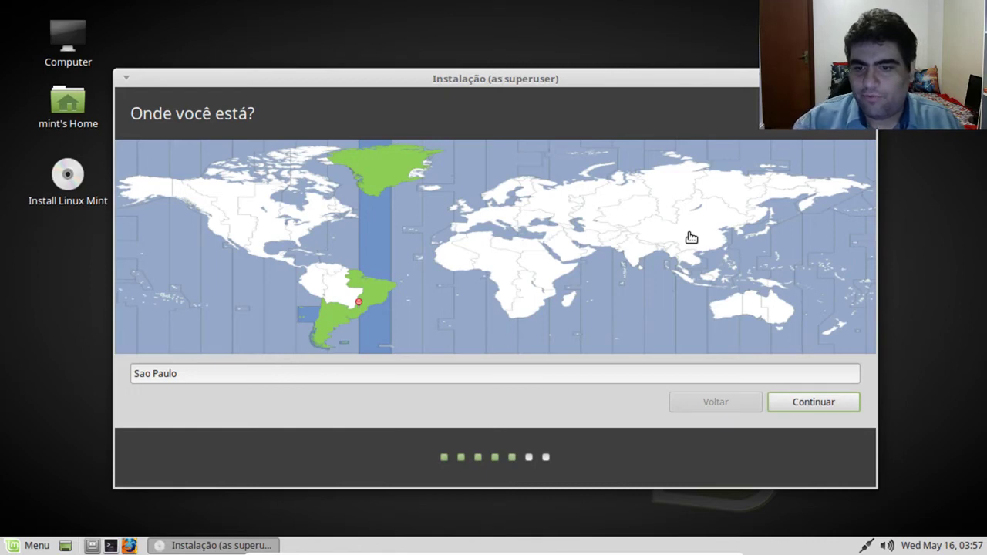
- Accept Sao Paulo as the location and Português (Brasil) as the keyboard layout
click(836, 407)
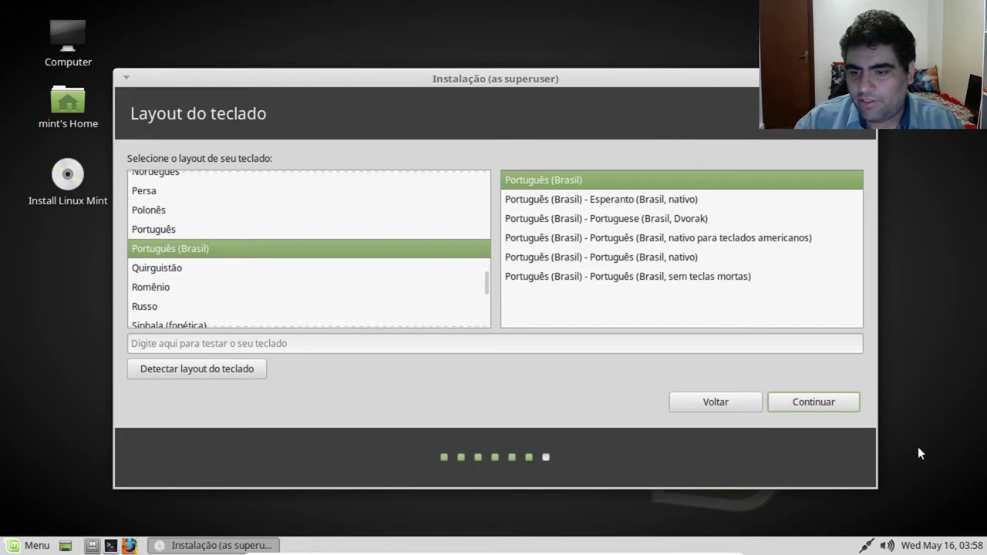
click(829, 401)
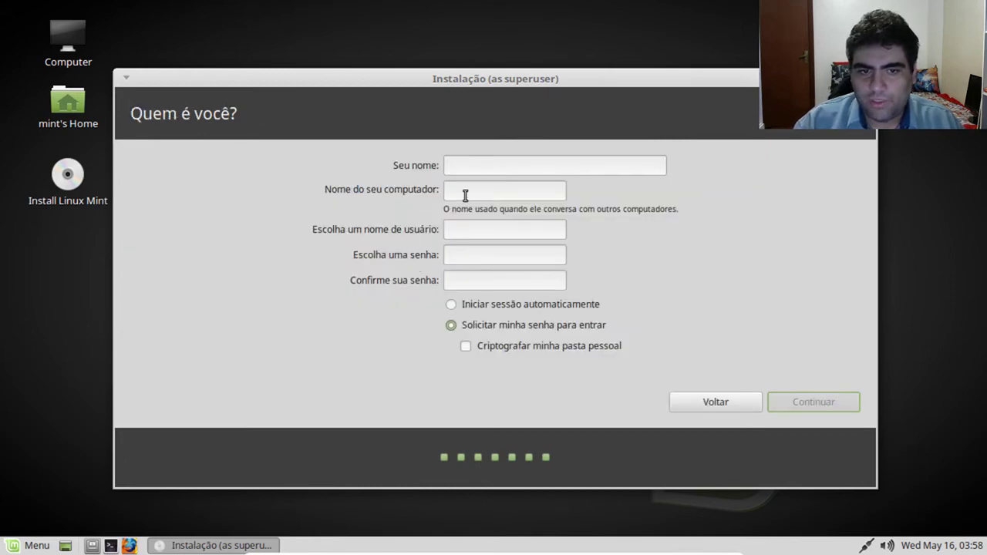
- Enter the user's full name and set the computer name to jupiter, accepting the suggested username
text(Edu)
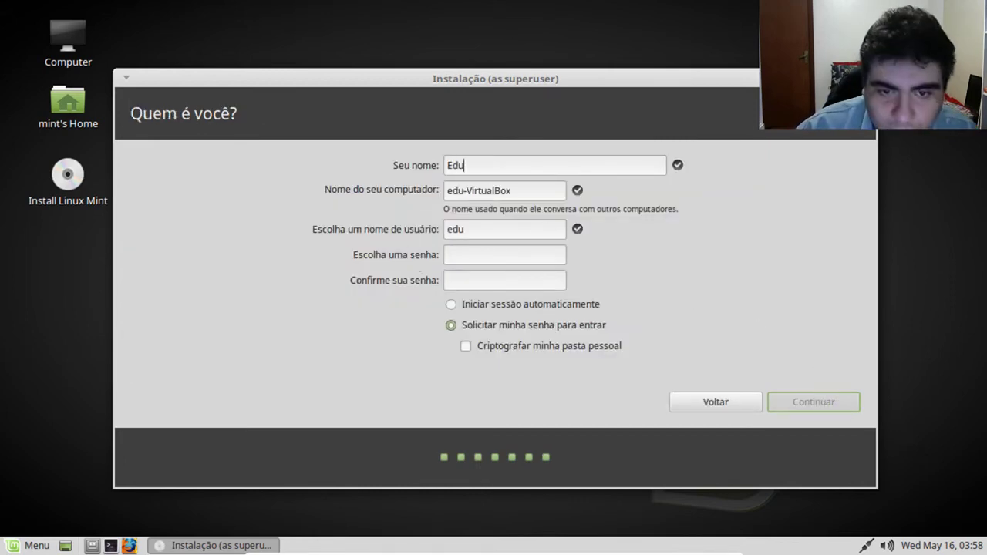
text(ardo Medeiros)
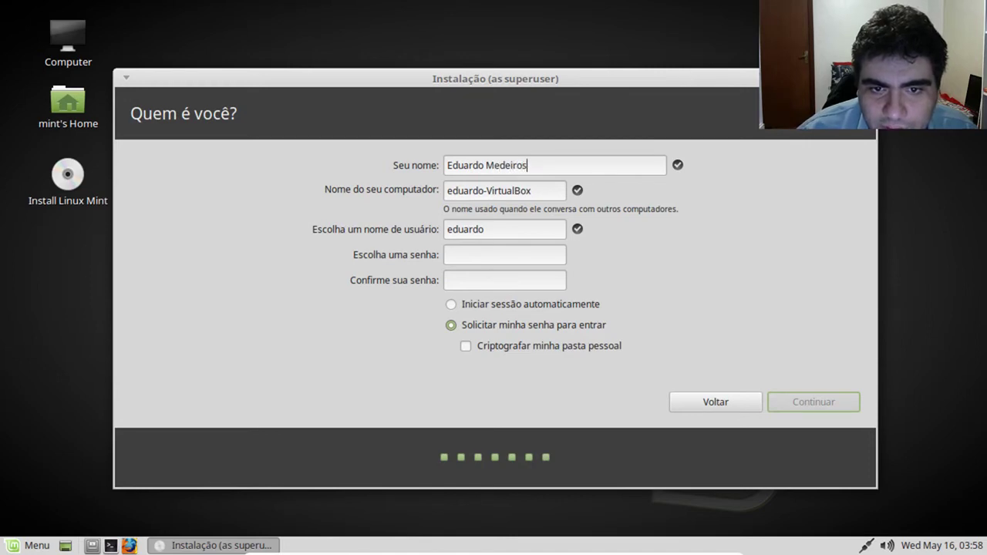
key(Tab)
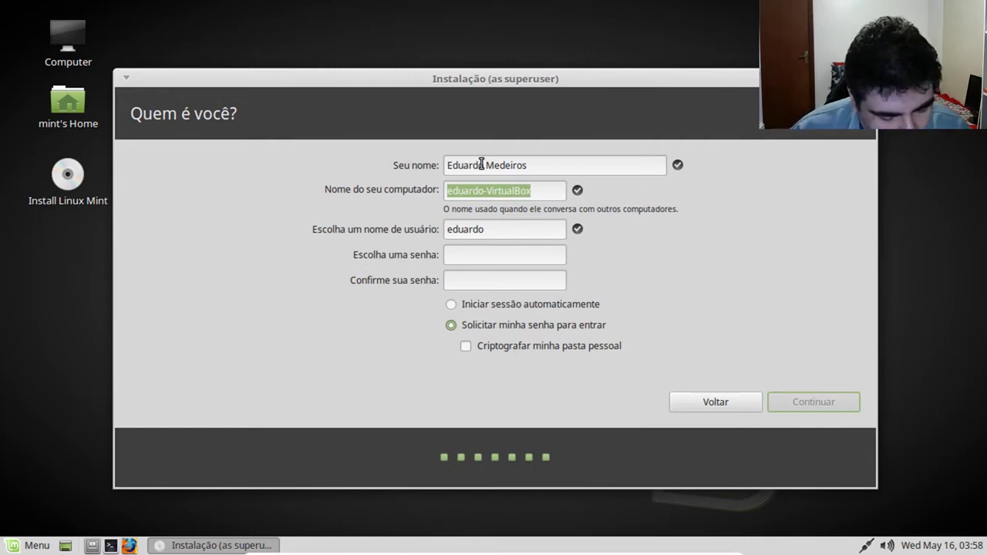
text(jupi)
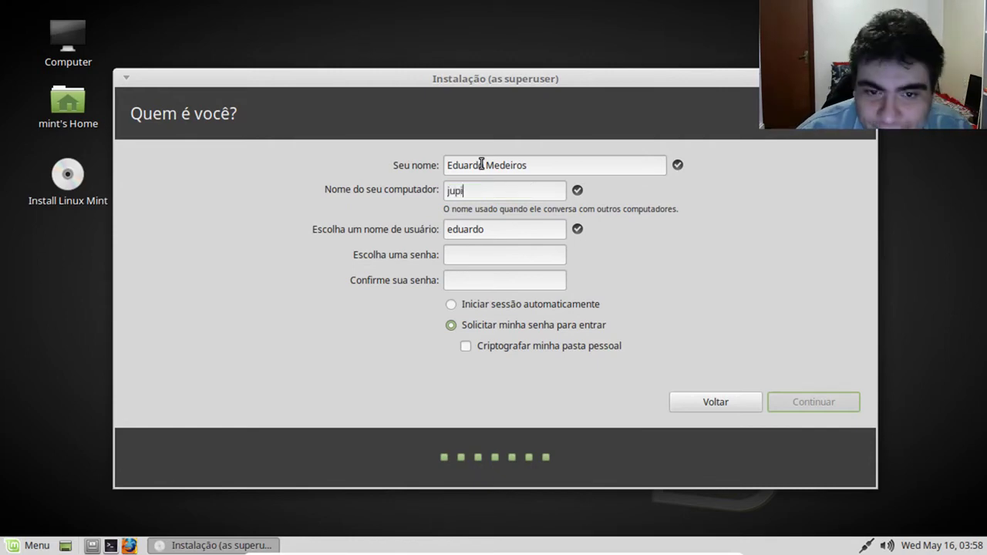
text(ter)
key(Tab)
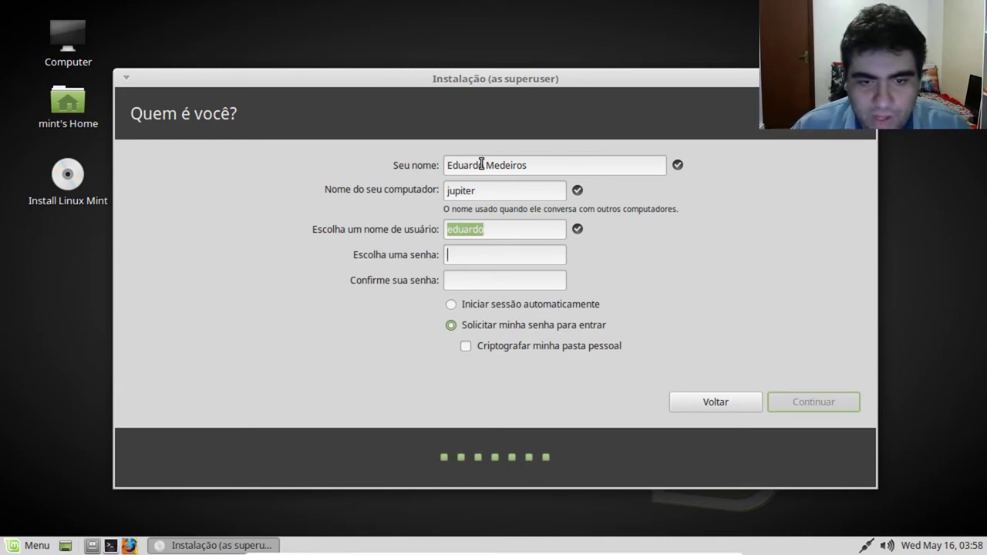
- Enter and confirm the account password, enable encryption of the home folder, and continue with the installation
key(Tab)
text(••••••)
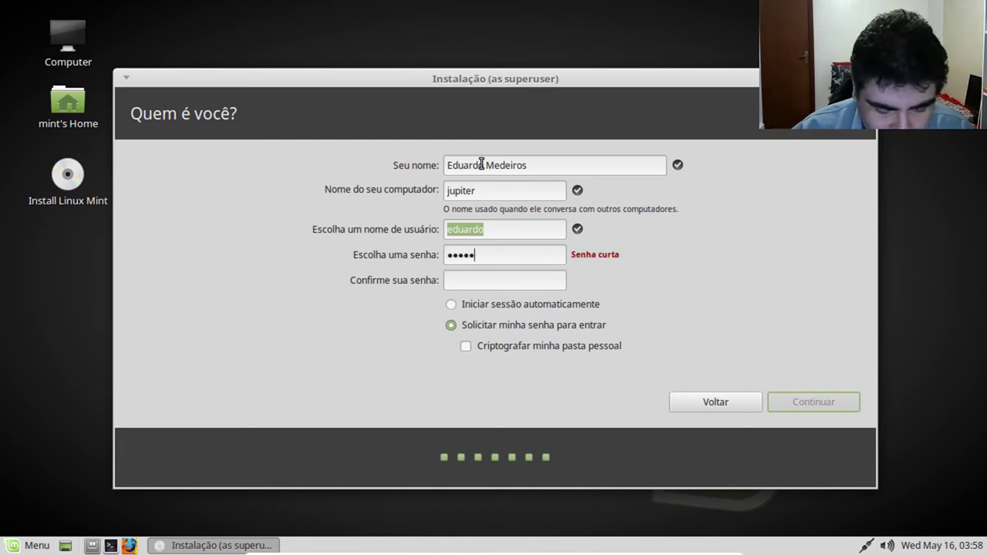
text(••)
key(Tab)
text(••••)
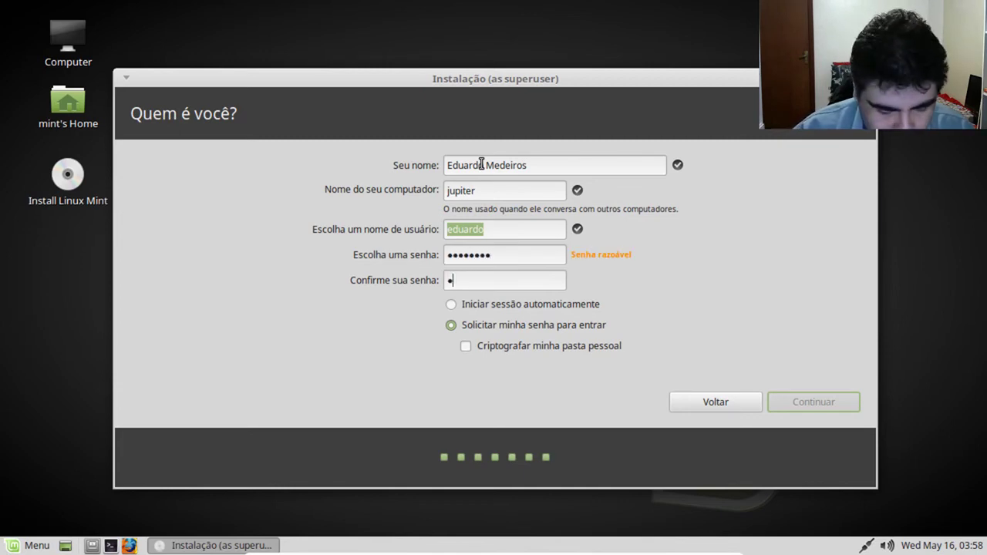
text(••••)
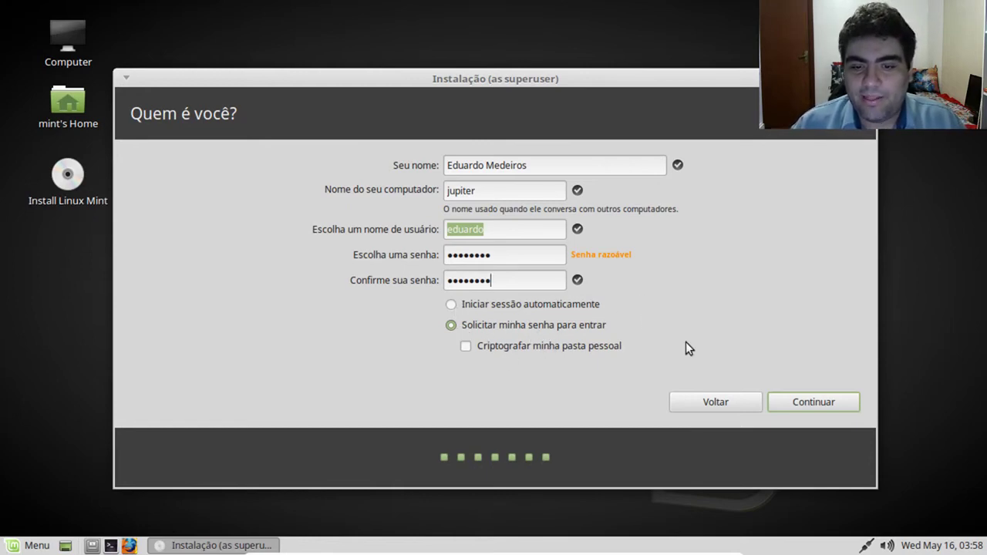
click(466, 345)
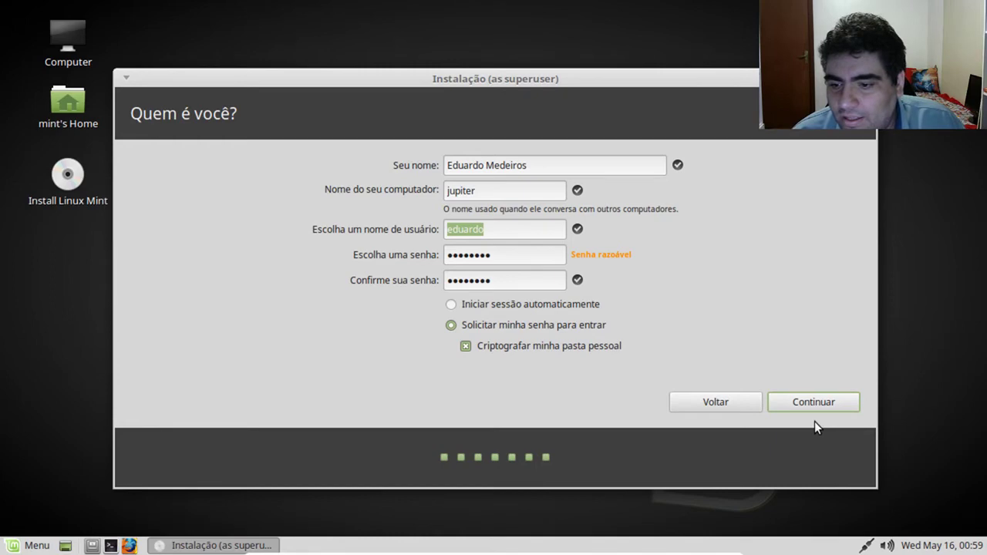
click(819, 401)
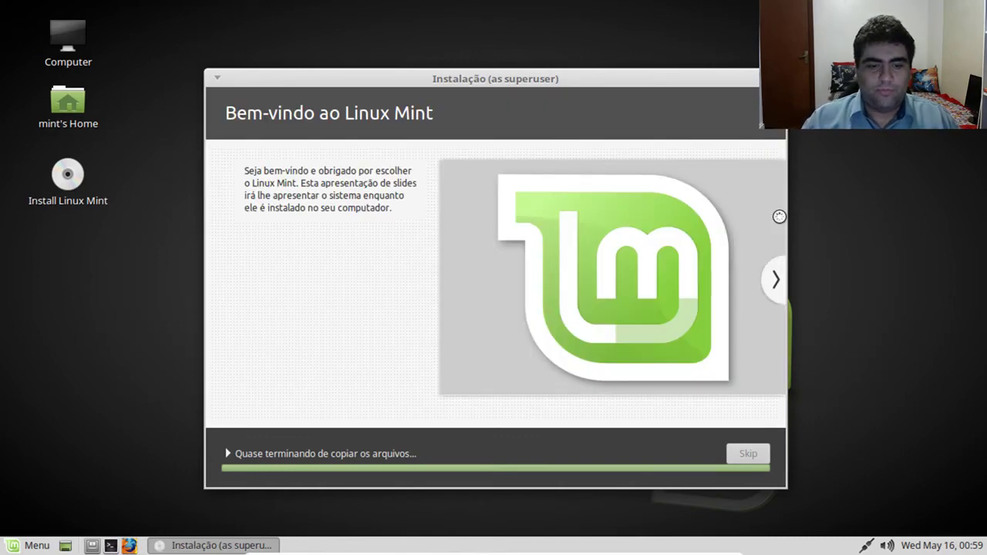
- Check the detailed installation log and browse the installer's slideshow of featured programs while the installation runs
click(229, 454)
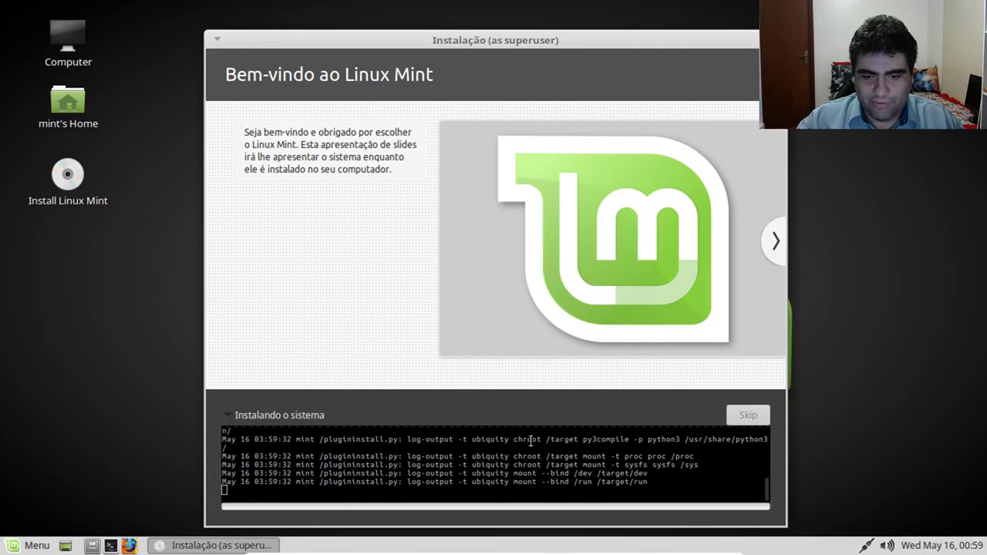
click(260, 417)
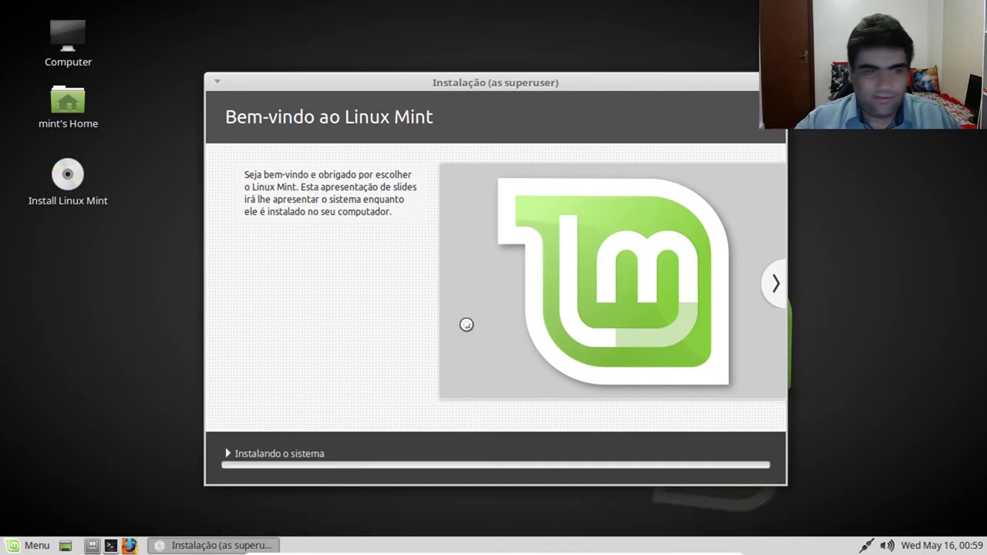
drag(463, 79, 443, 57)
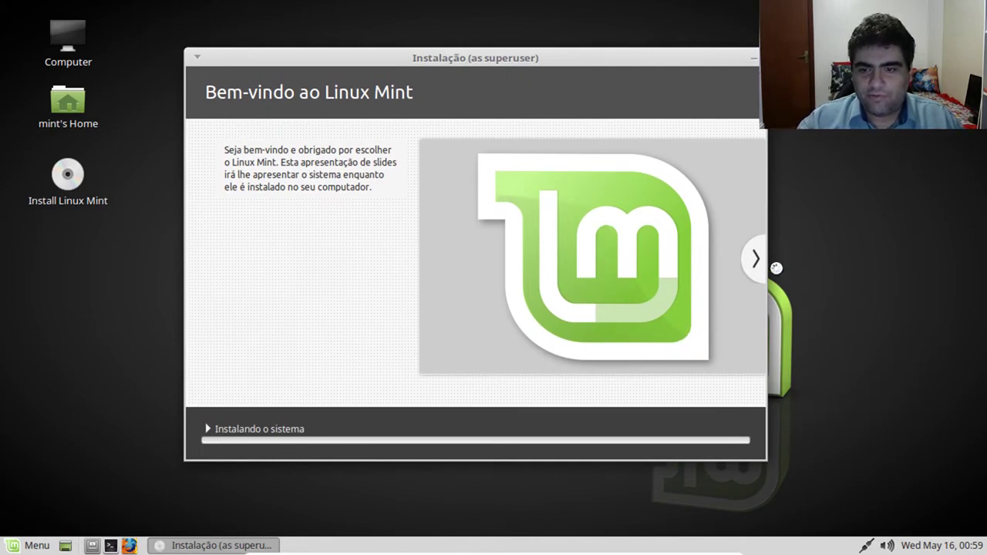
click(755, 263)
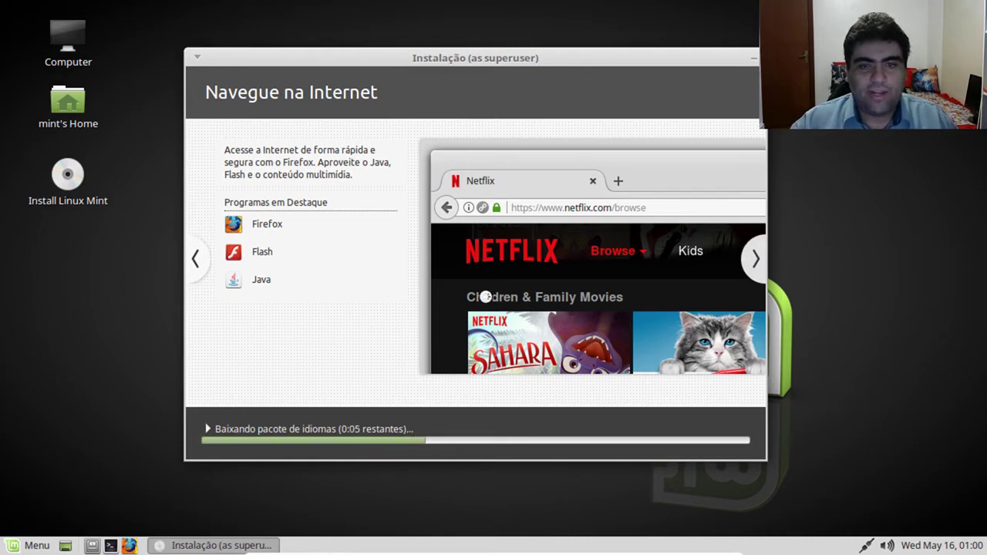
click(759, 262)
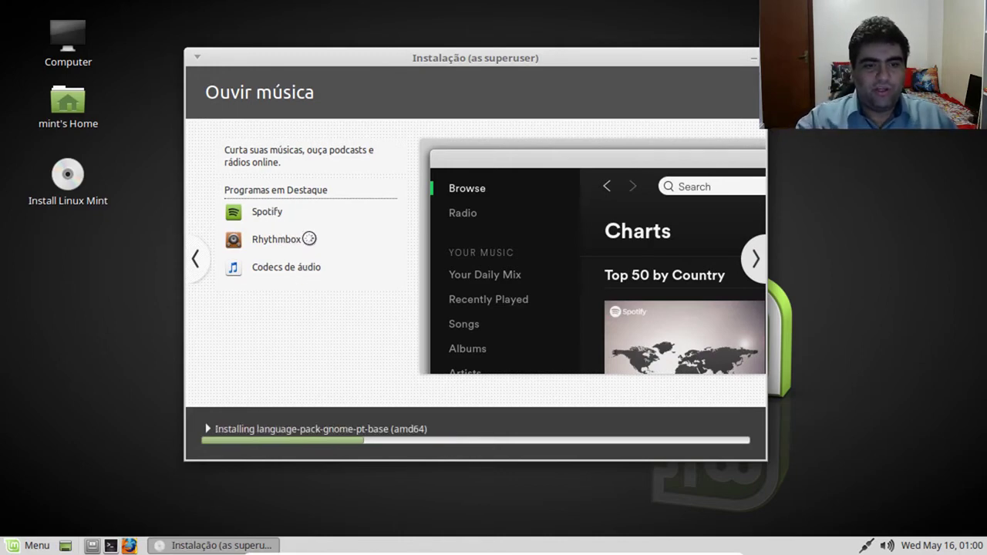
click(754, 256)
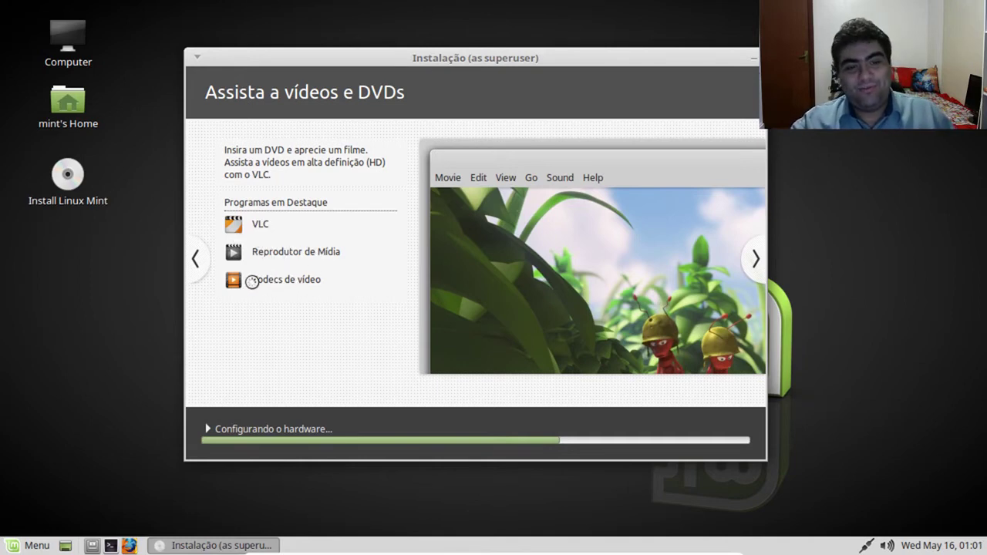
click(754, 261)
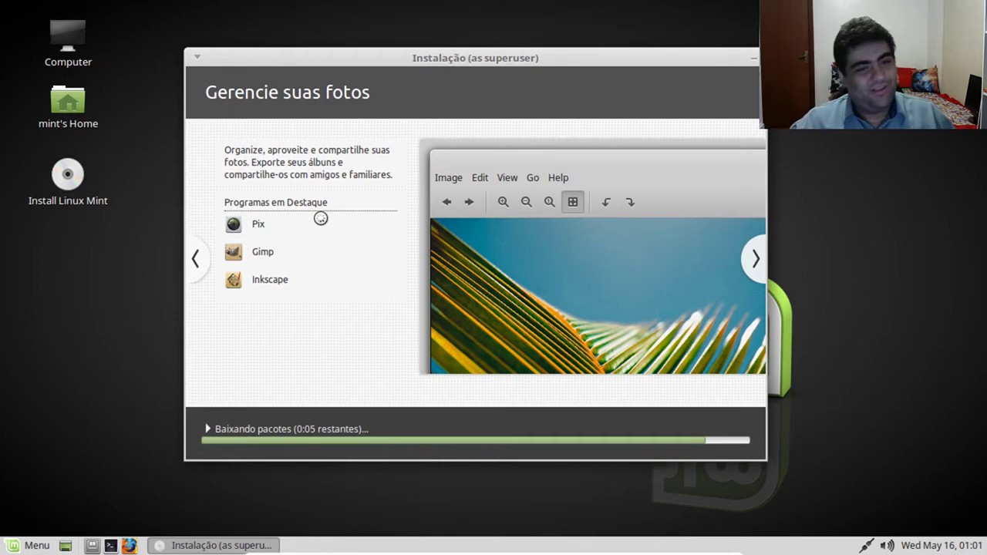
click(755, 260)
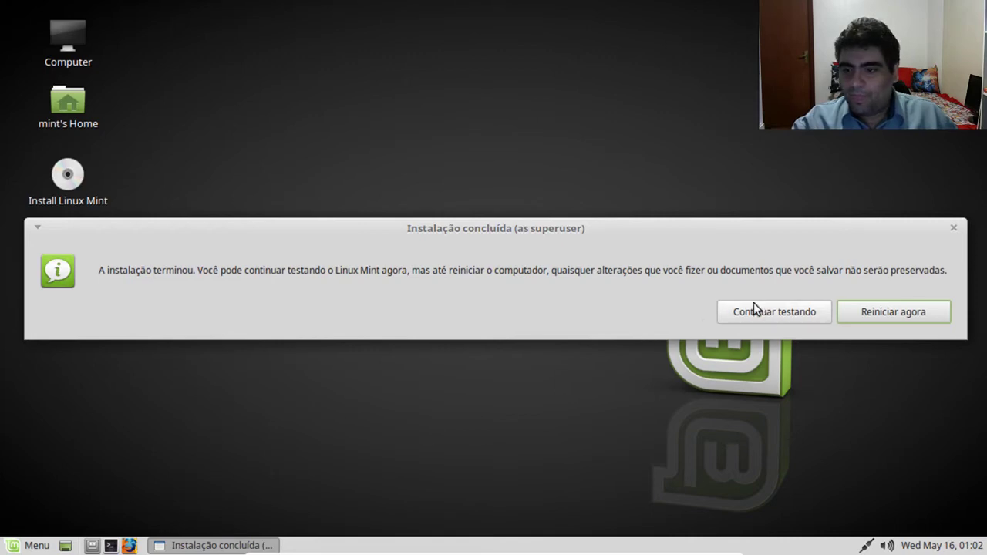
- Restart the computer and go through the GRUB boot entries down to Windows 10, returning to Linux Mint 18.3 MATE 64-bit
click(882, 309)
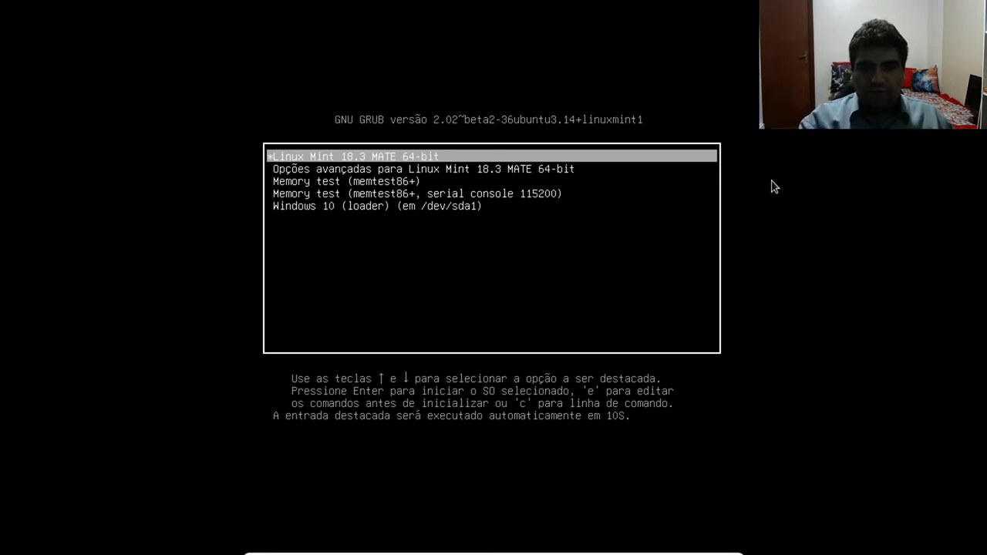
key(Down)
key(Down)
key(Down)
key(Up)
key(Up)
key(Up)
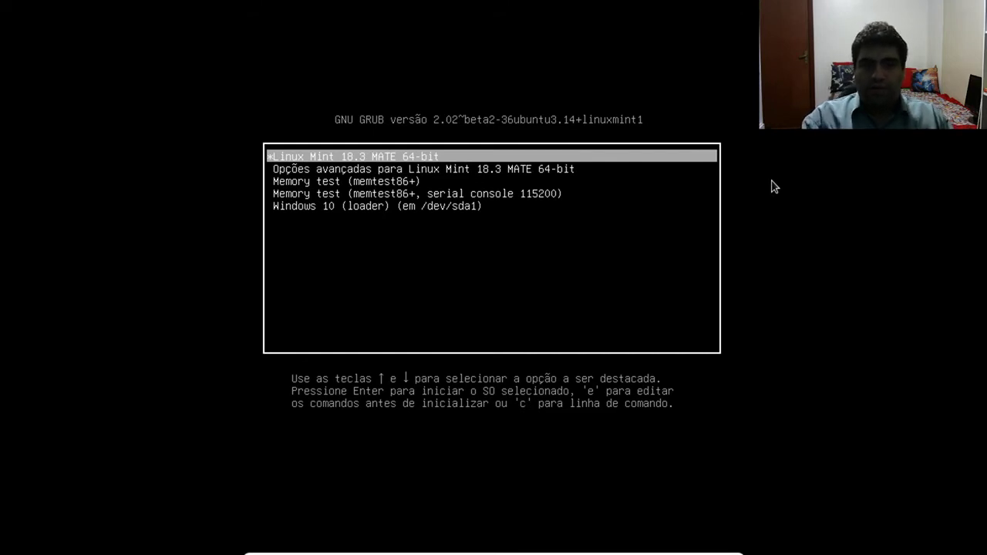
key(Down)
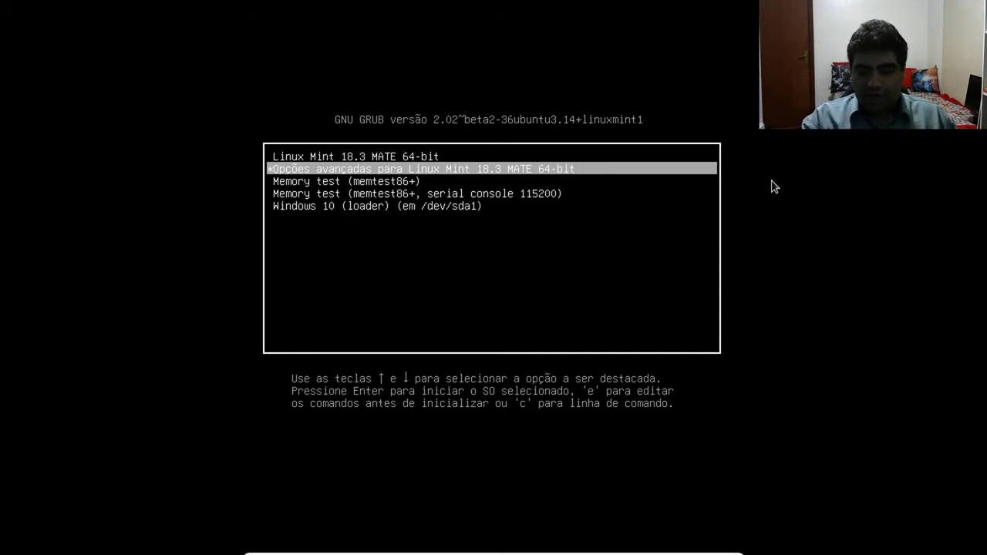
key(Down)
key(Down)
key(Down)
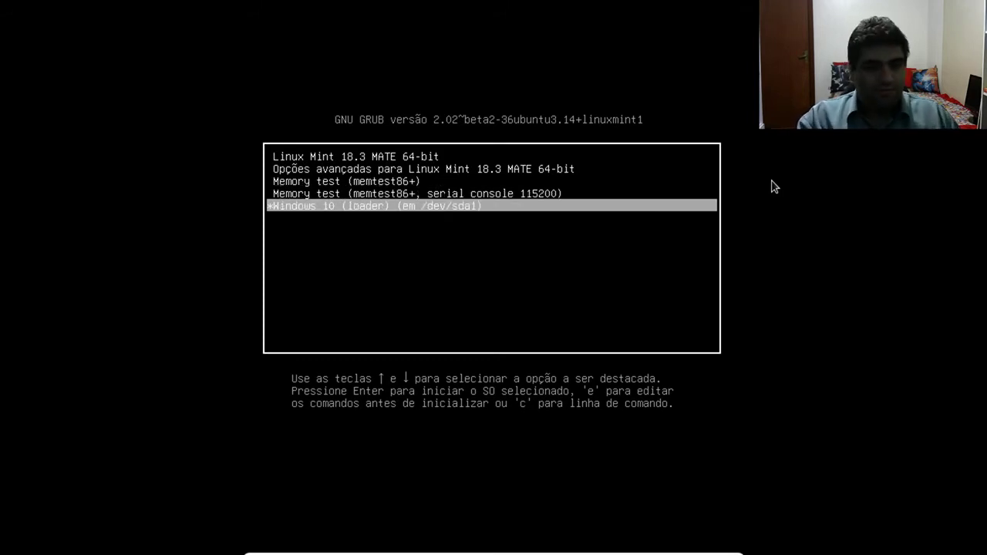
key(Up)
key(Up)
key(Up)
key(Up)
key(Down)
key(Down)
key(Down)
key(Down)
key(Up)
key(Up)
key(Up)
key(Up)
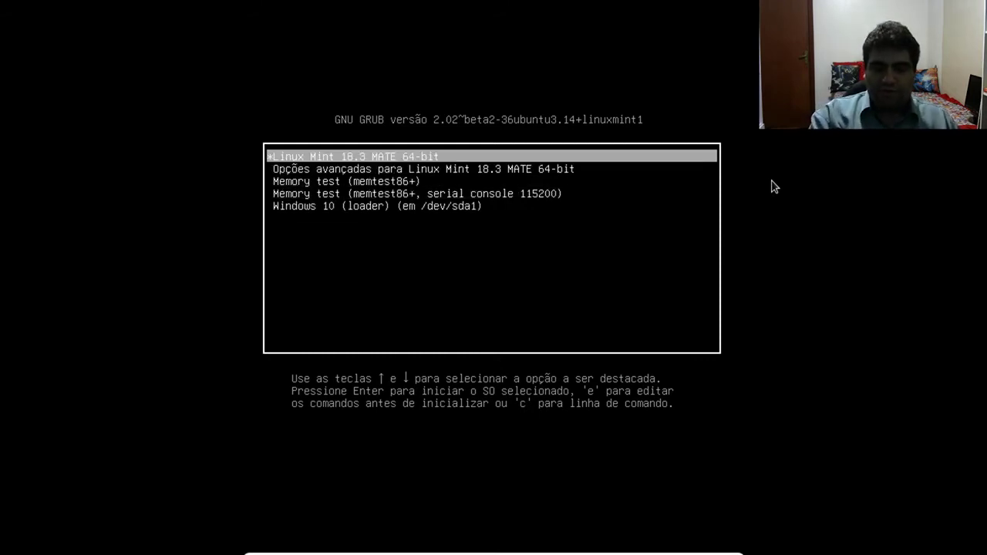
- Boot Linux Mint 18.3 MATE 64-bit and log in with the account password
key(Return)
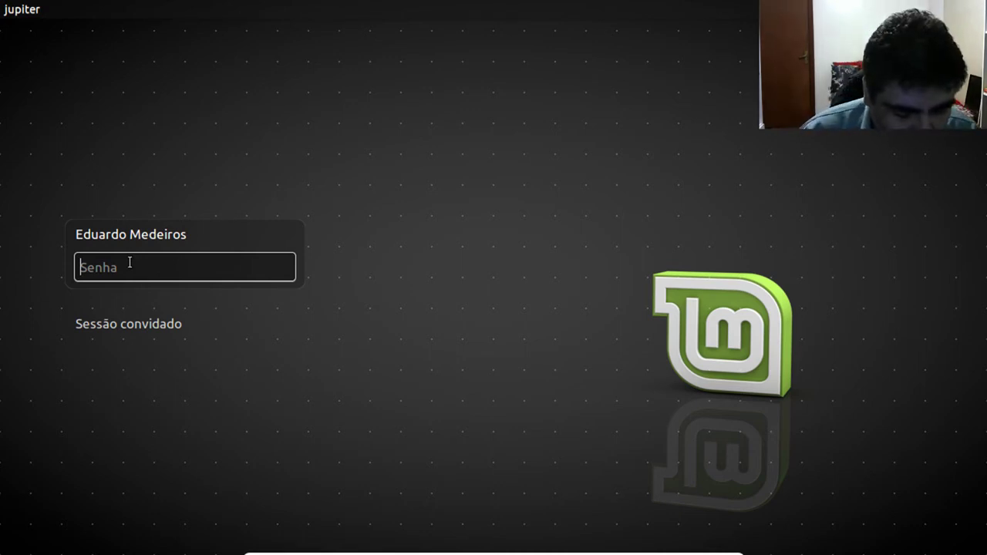
text(***)
key(BackSpace)
key(BackSpace)
key(BackSpace)
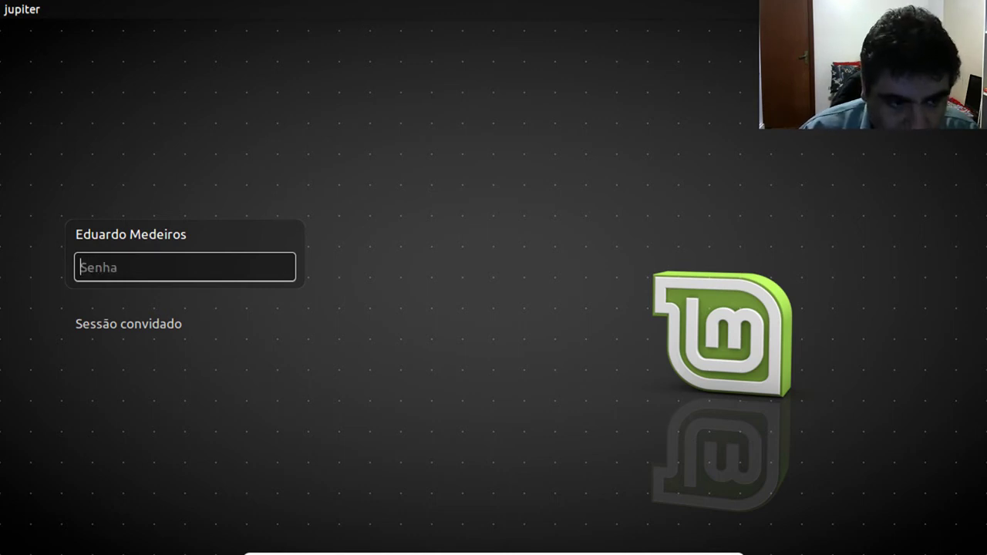
text(********)
key(Return)
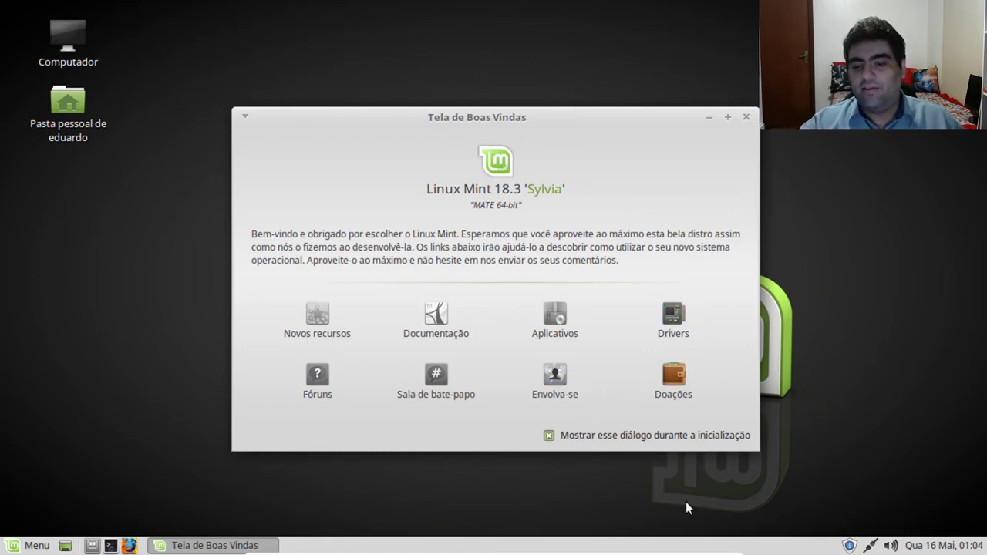
- Disable showing the welcome screen at startup and close it
click(549, 434)
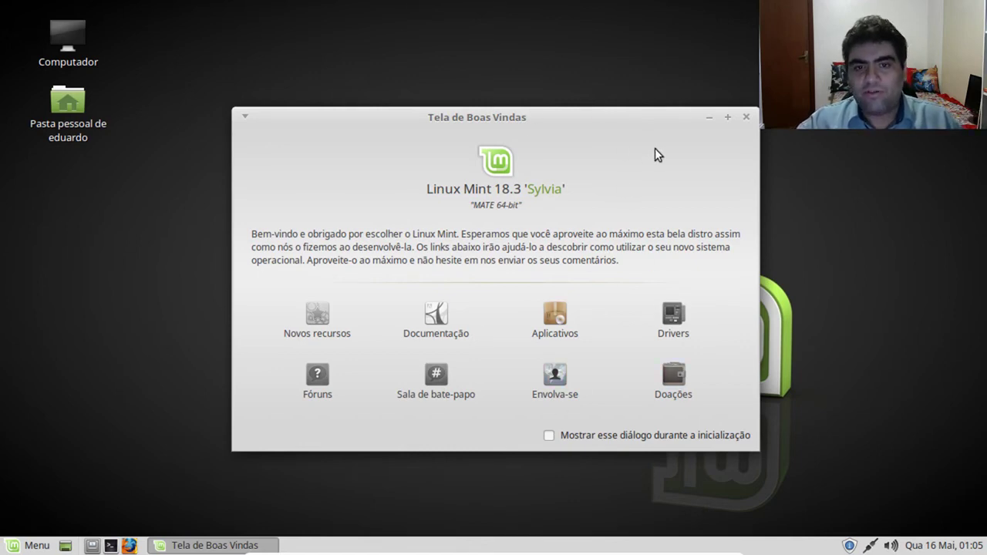
click(747, 118)
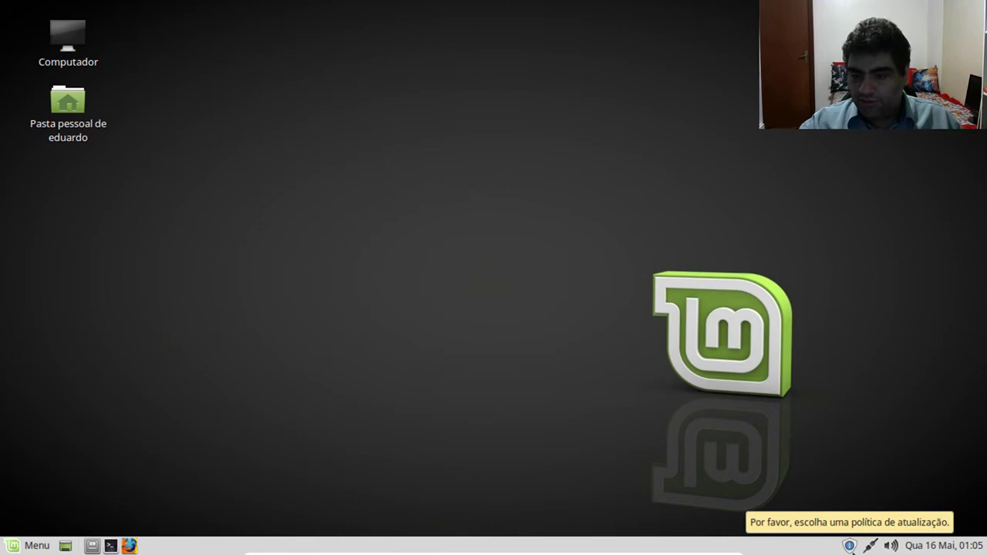
- Open the Update Manager and apply the update policy "Sempre atualizar tudo"
click(851, 545)
click(848, 543)
click(847, 544)
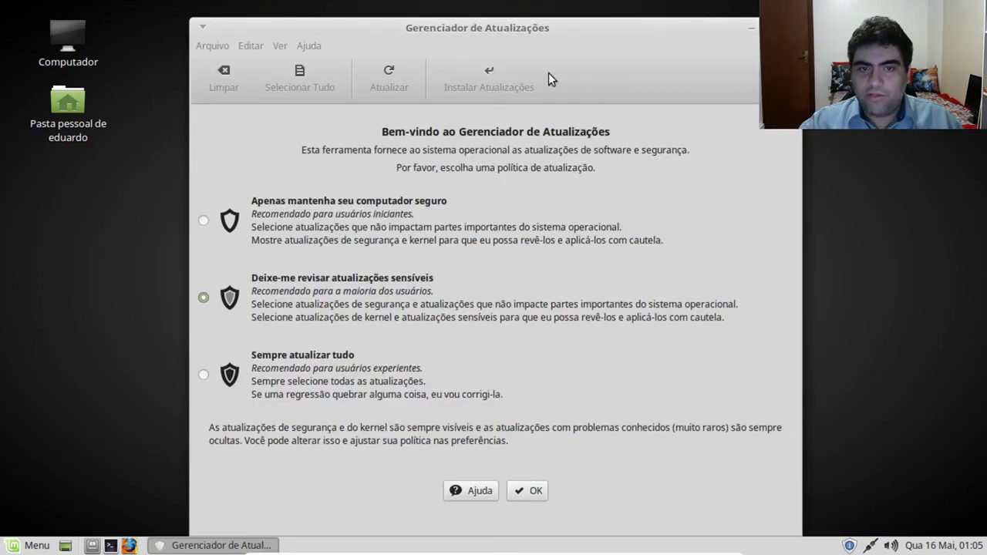
mouse_move(540, 30)
mouse_down()
mouse_move(549, 7)
mouse_move(531, 22)
mouse_up()
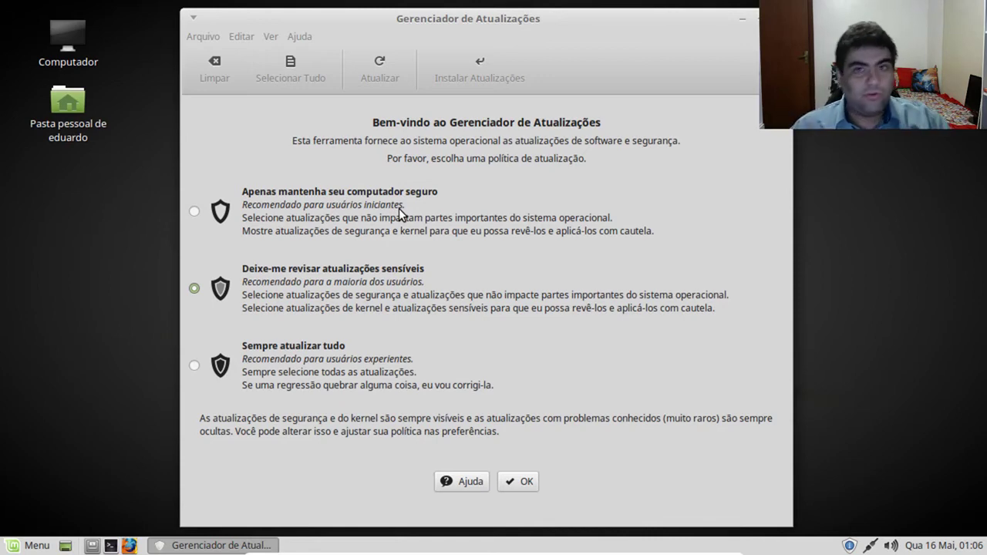
click(195, 363)
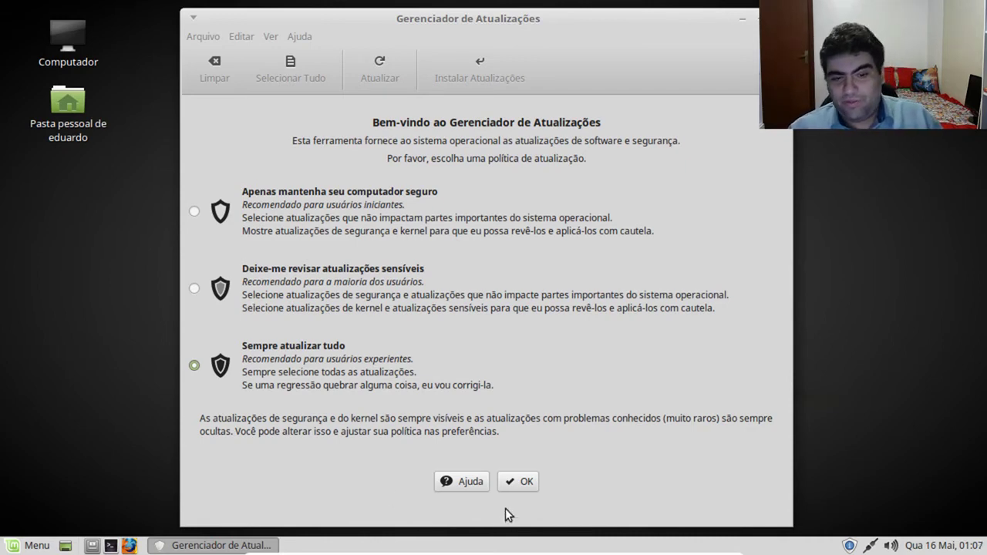
click(513, 481)
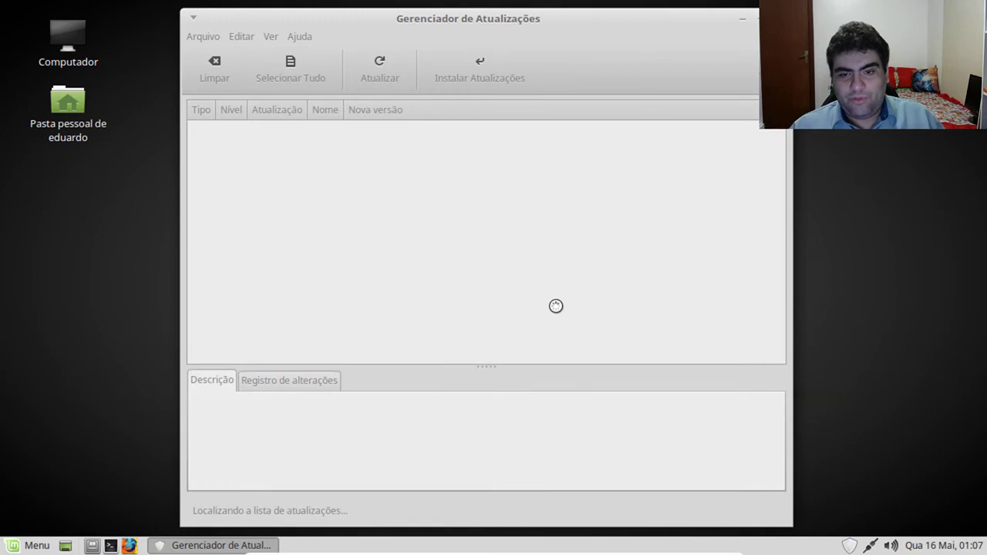
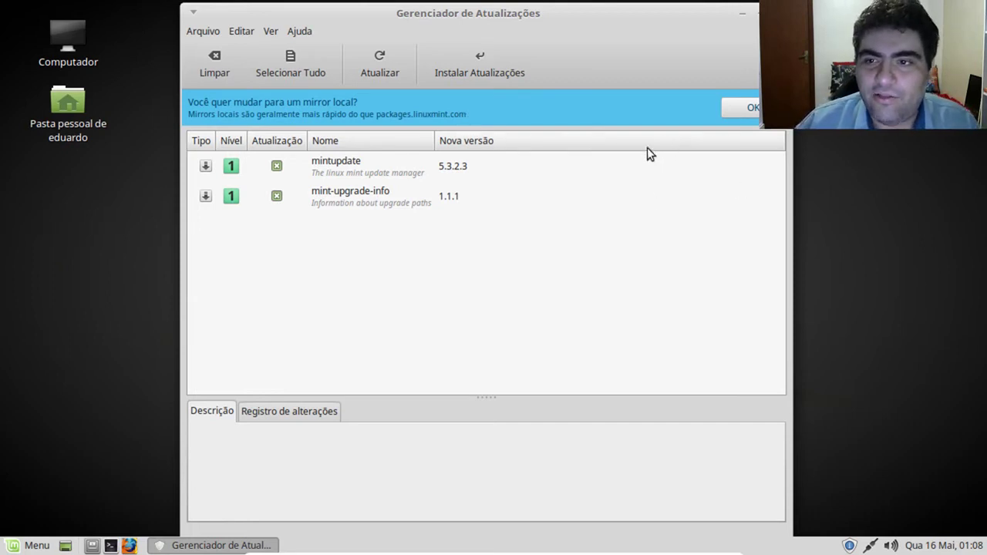
- Accept the switch to a local mirror and authenticate the software sources with the account password
click(734, 113)
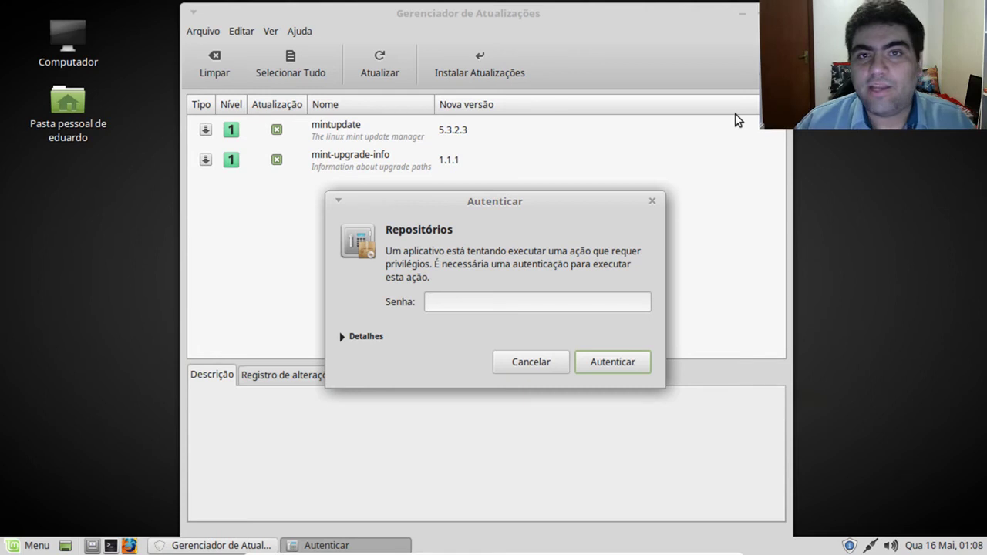
text(********)
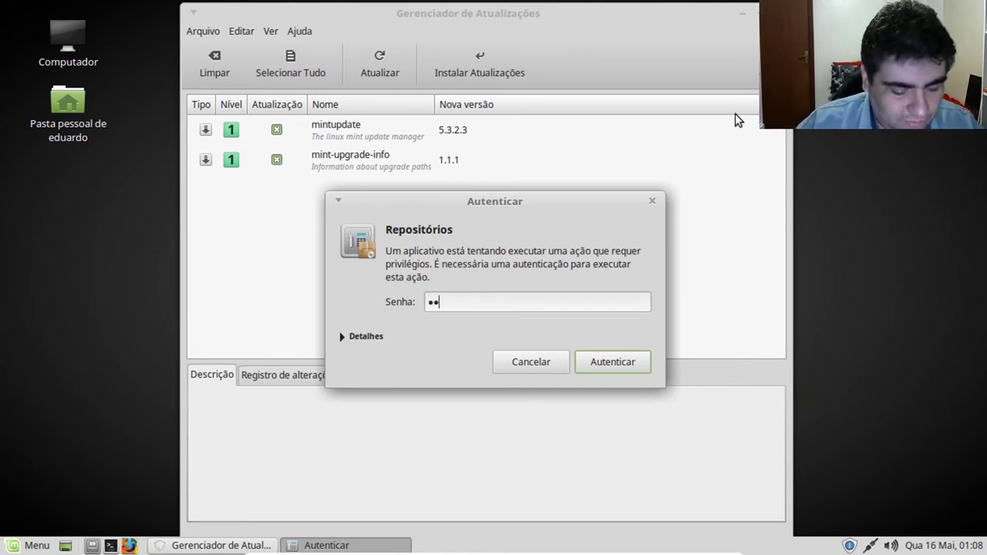
key(Return)
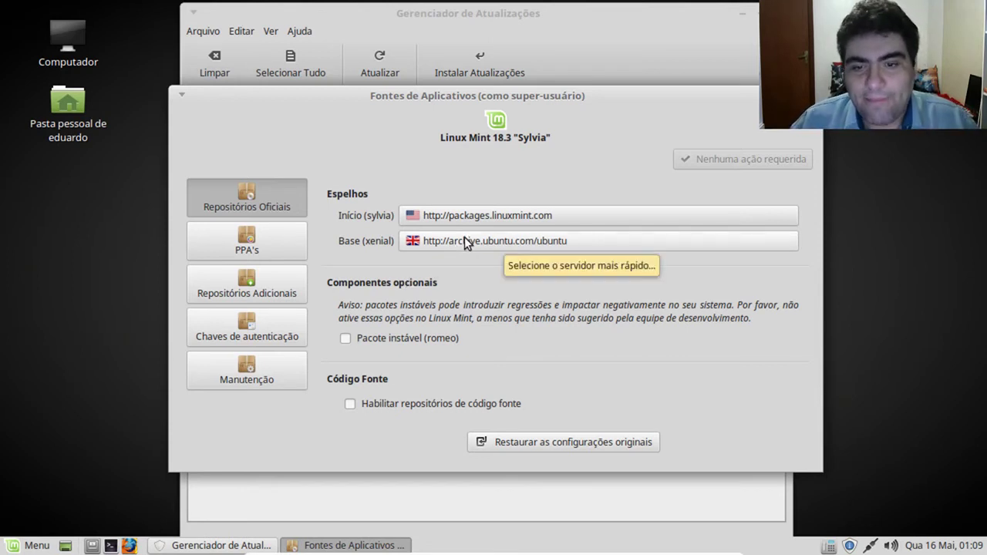
click(519, 215)
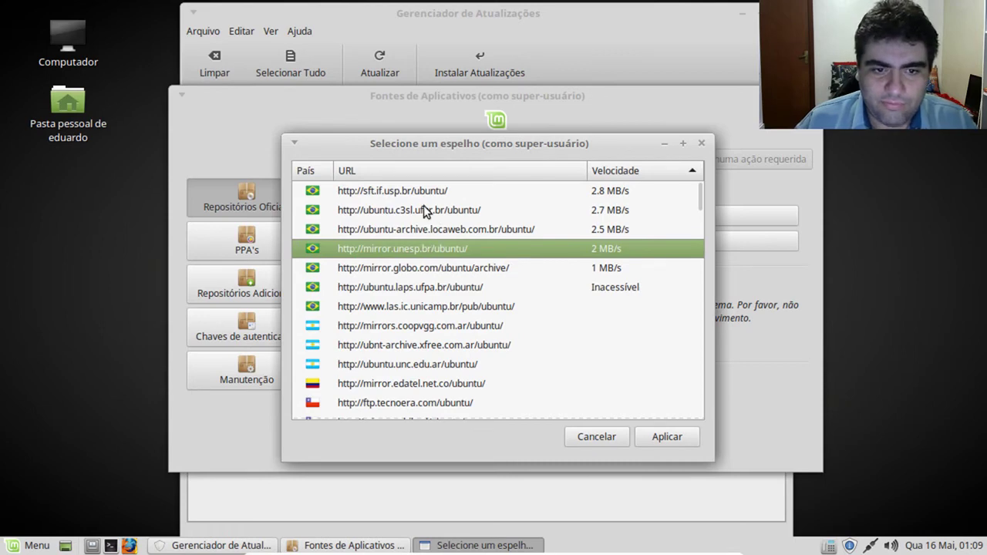
click(426, 213)
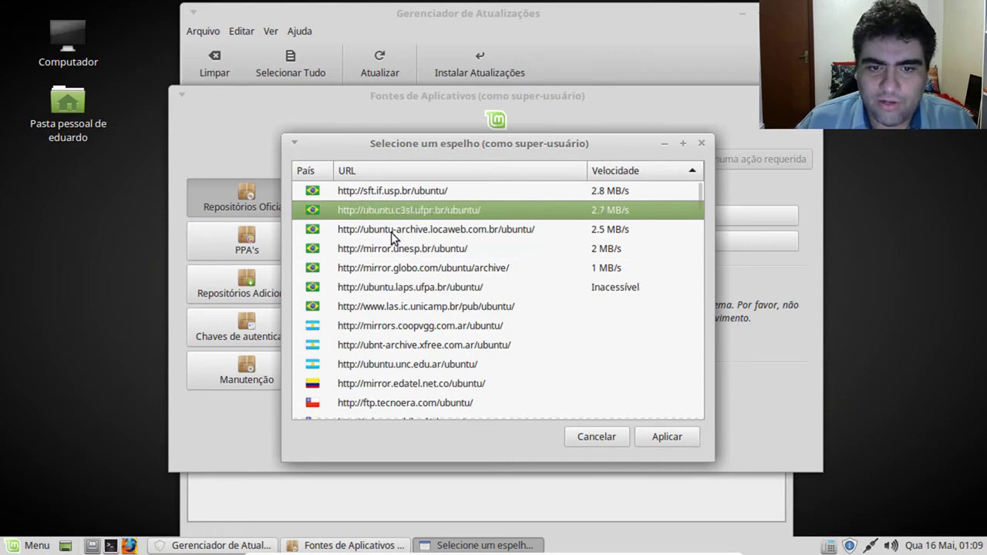
click(496, 198)
click(471, 224)
click(435, 213)
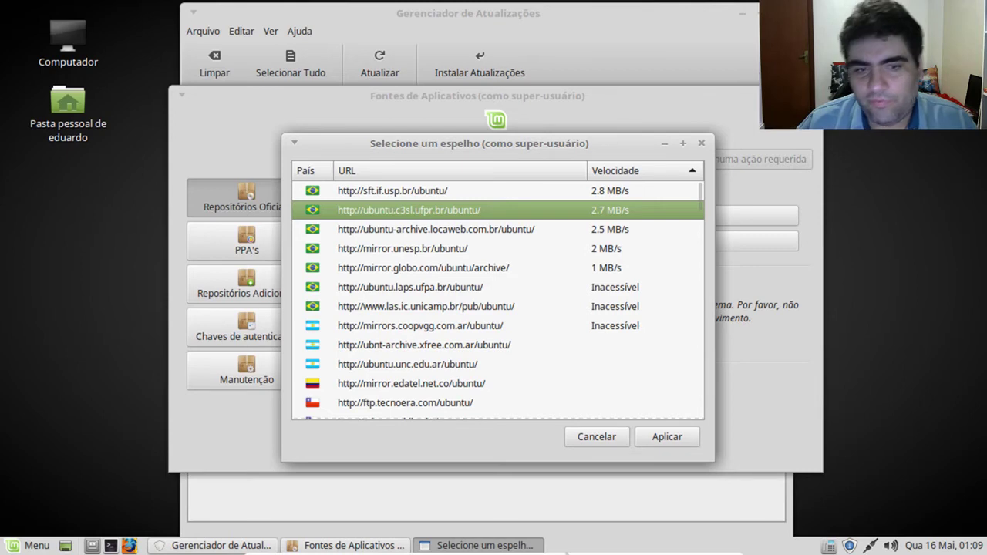
click(665, 436)
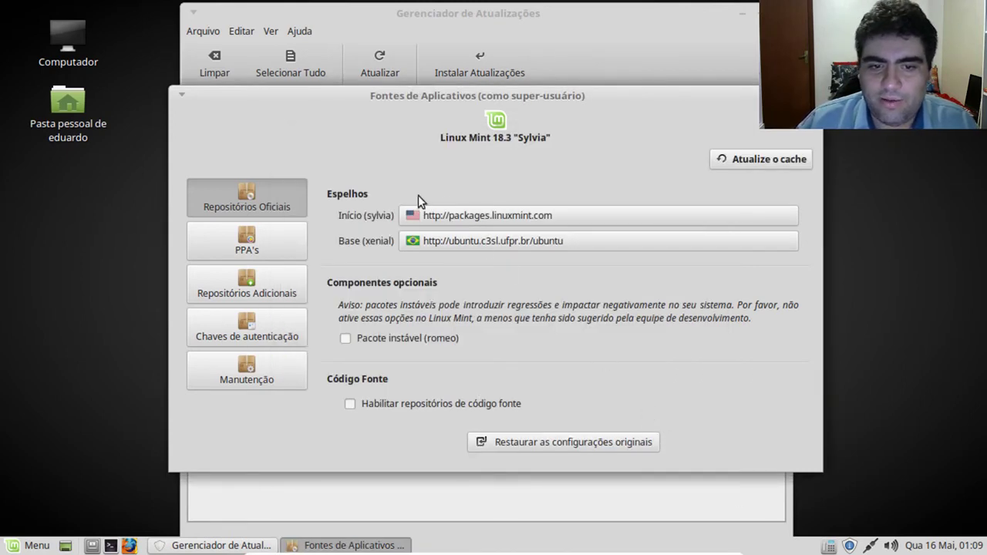
- Set the Início (sylvia) mirror to Universidade Federal do Parana
click(551, 219)
click(403, 230)
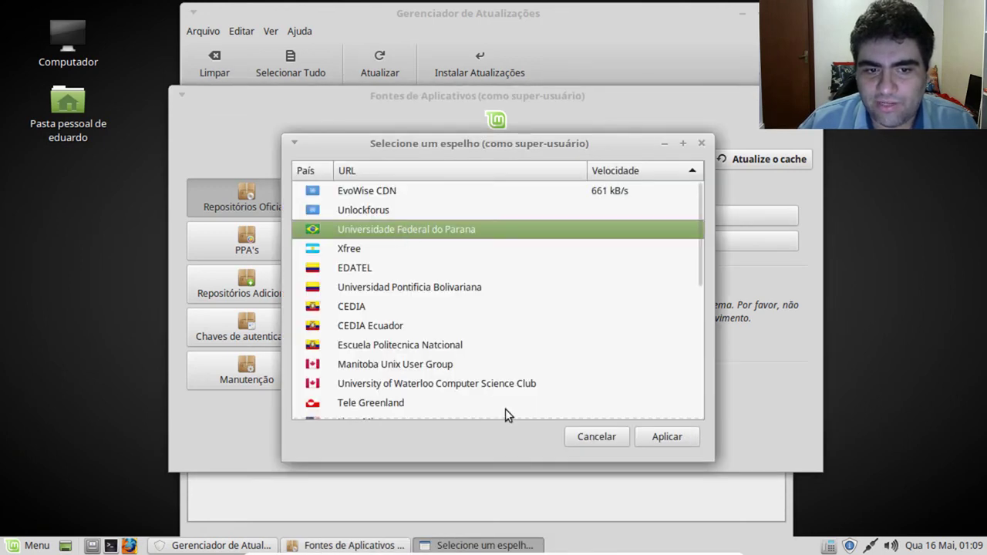
click(694, 436)
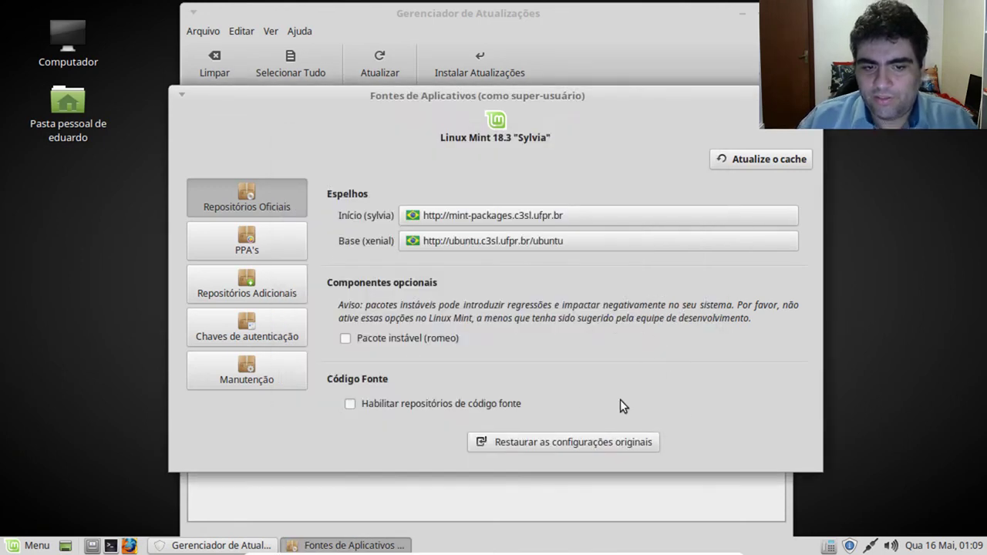
- Update the package cache from the new mirrors, viewing the individual file downloads, and close the software sources
click(740, 160)
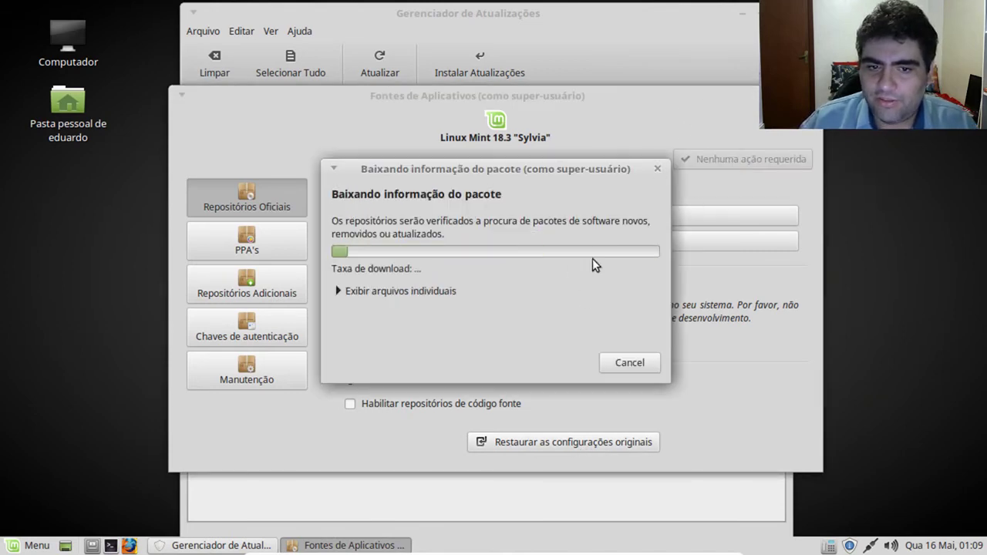
click(340, 290)
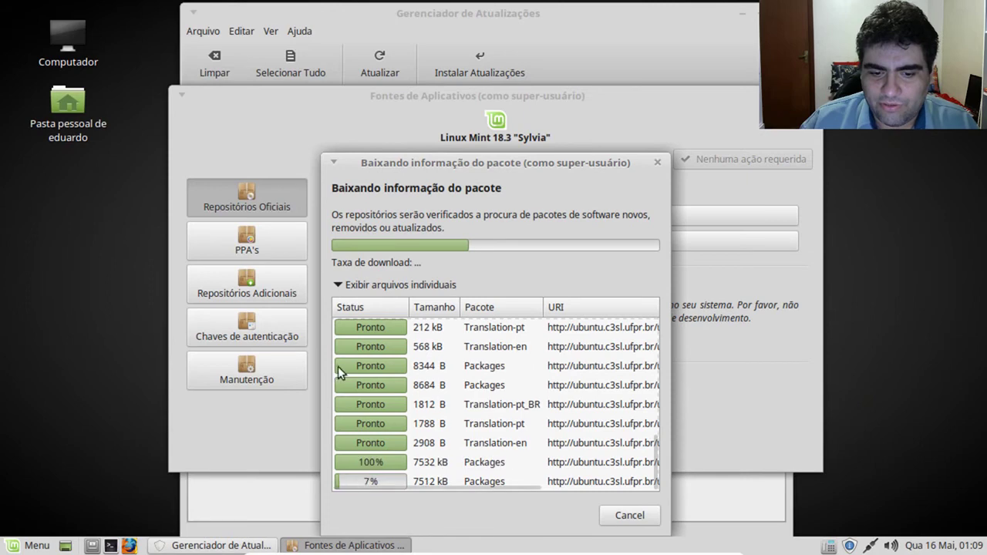
click(389, 285)
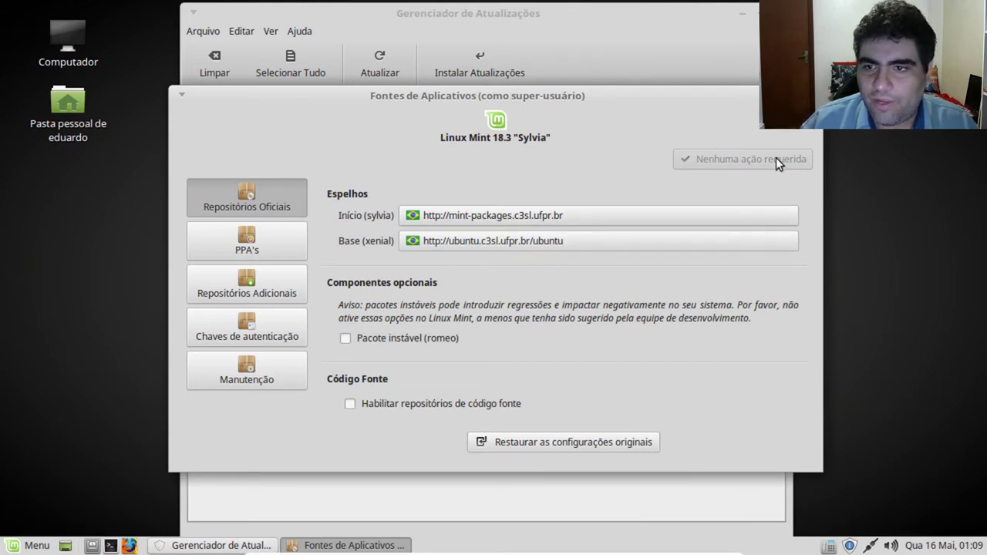
click(812, 95)
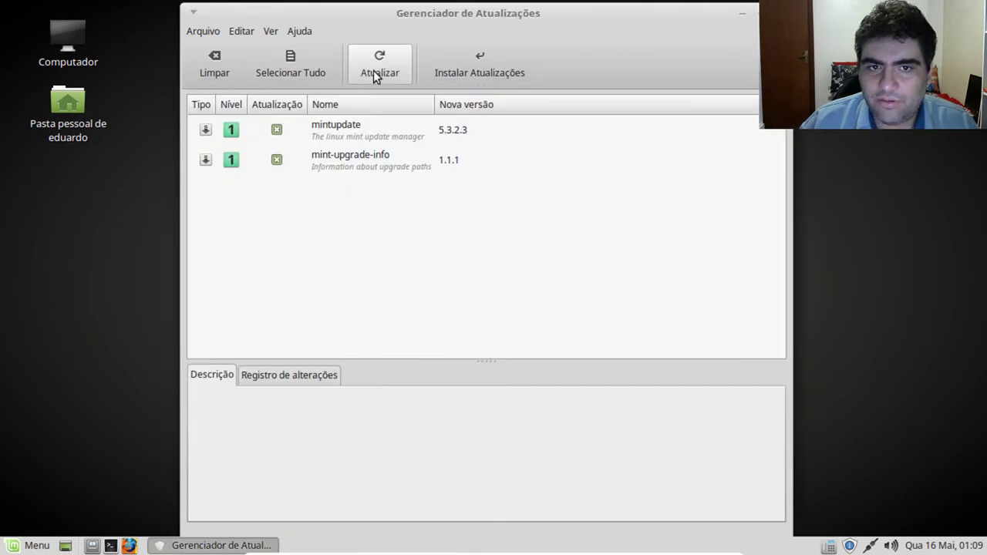
- Install the mintupdate and mint-upgrade-info updates, authenticating with the account password and showing the installation details
click(493, 63)
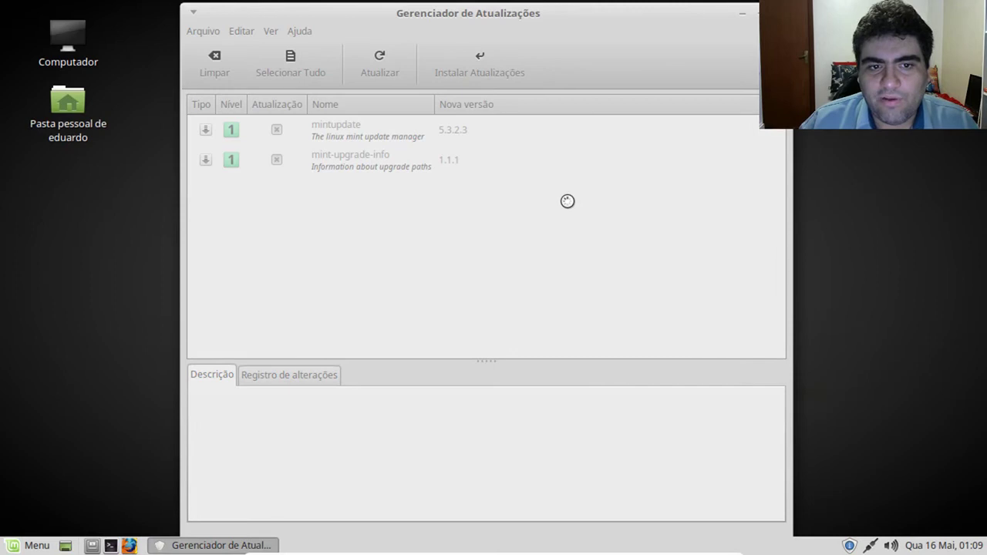
text(••••••)
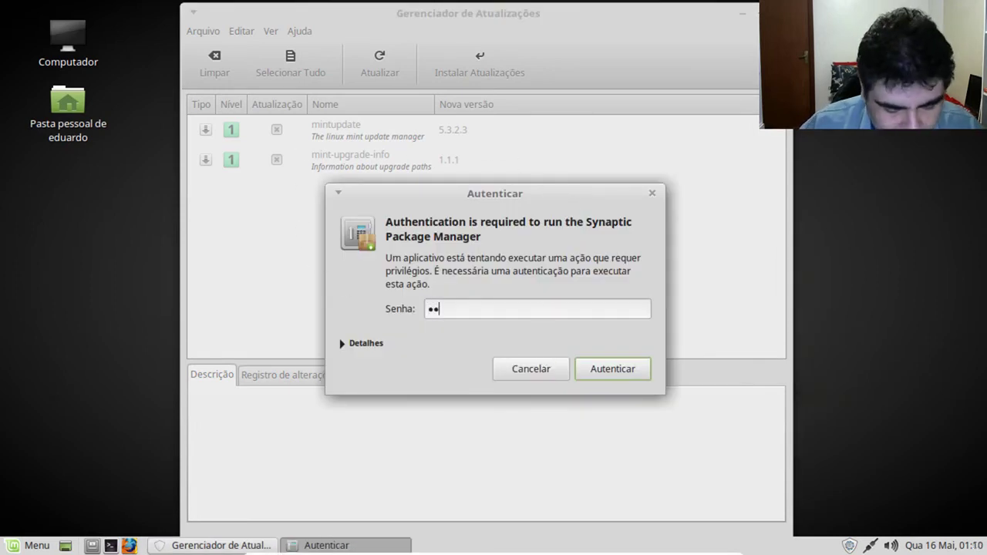
text(•••)
key(Return)
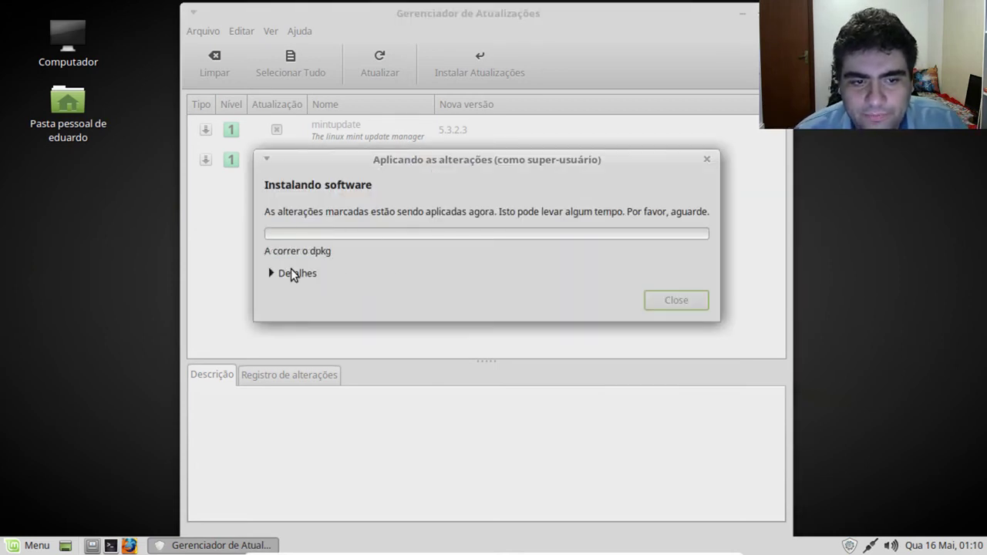
click(293, 273)
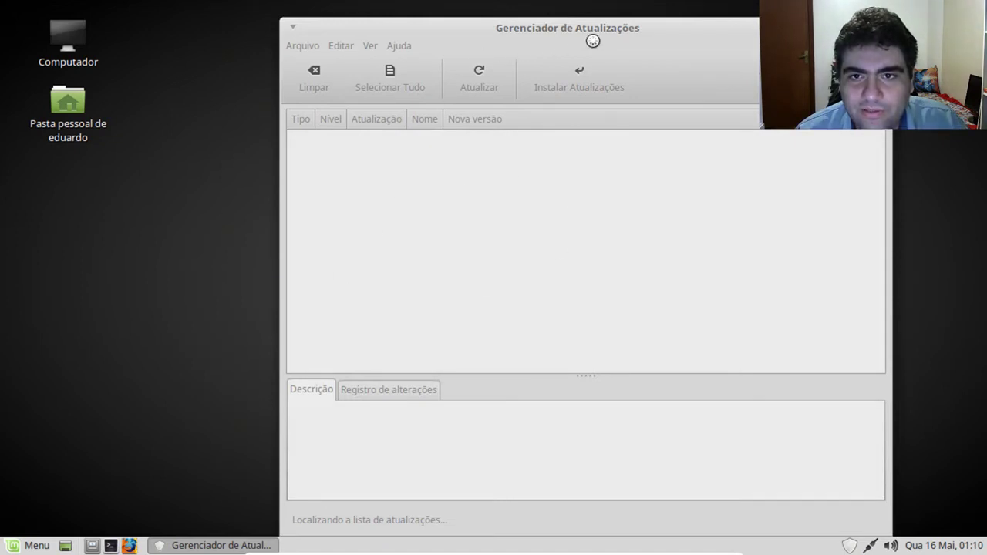
drag(600, 29, 527, 23)
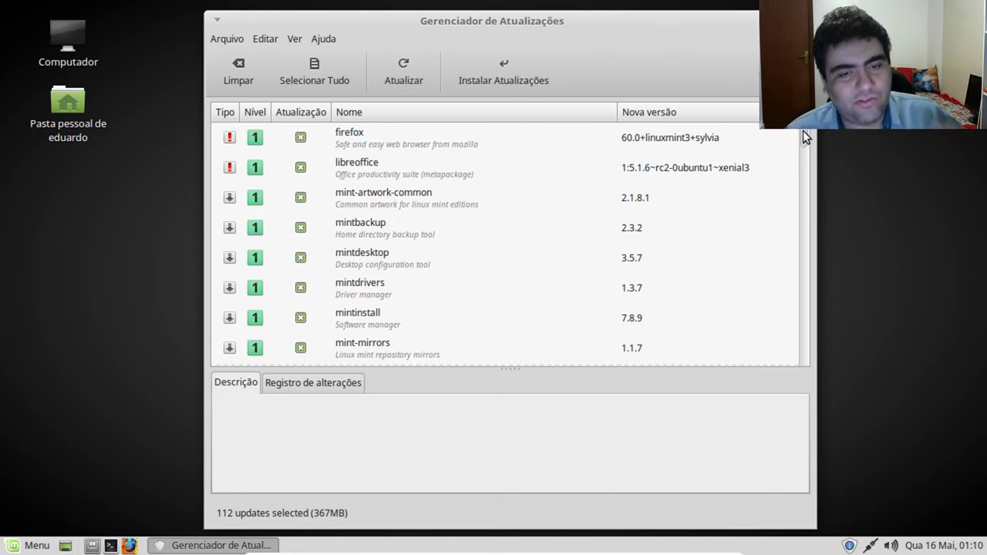
- Examine the full list of available updates from level 1 to level 4, including their types, names and new versions
mouse_move(803, 134)
mouse_down()
mouse_move(814, 387)
mouse_move(816, 272)
mouse_move(798, 143)
mouse_move(781, 158)
mouse_move(779, 372)
mouse_move(784, 386)
mouse_move(801, 116)
mouse_up()
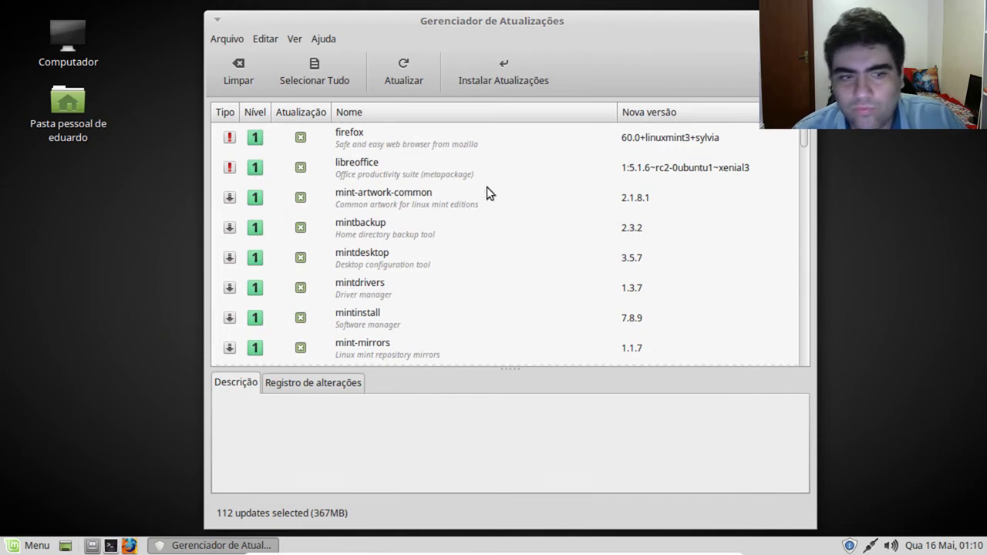
scroll(459, 173, down, 3)
scroll(459, 172, down, 7)
scroll(459, 179, up, 10)
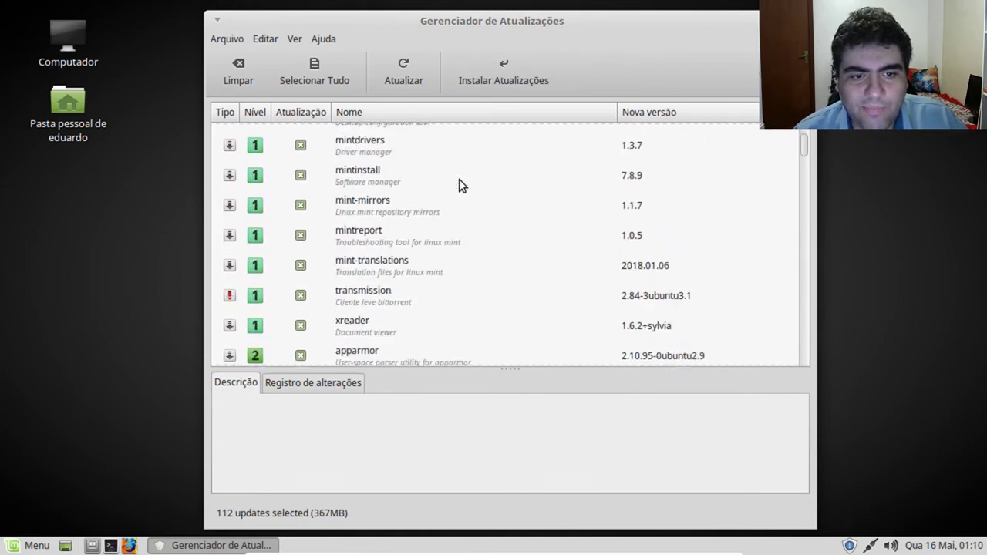
scroll(455, 148, down, 5)
scroll(452, 146, up, 5)
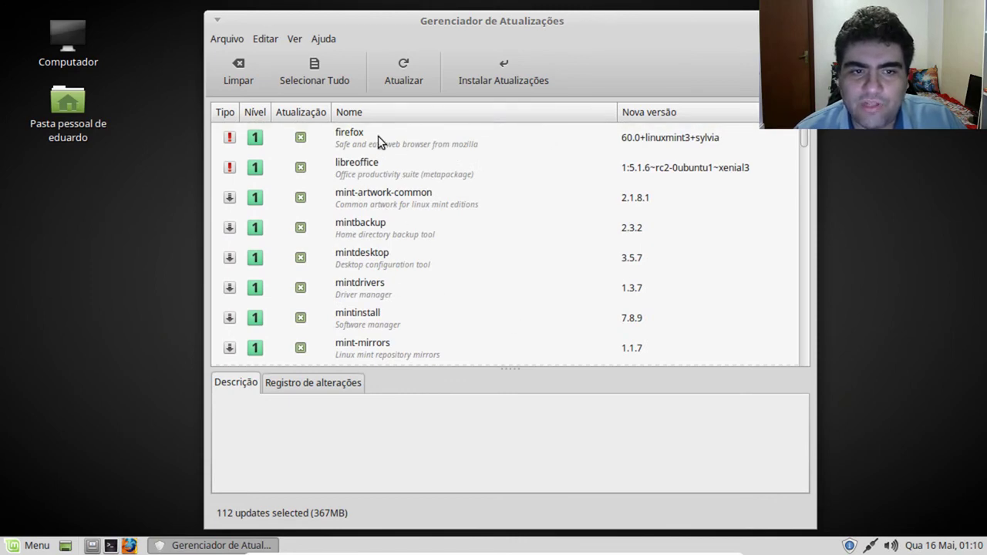
scroll(390, 158, down, 3)
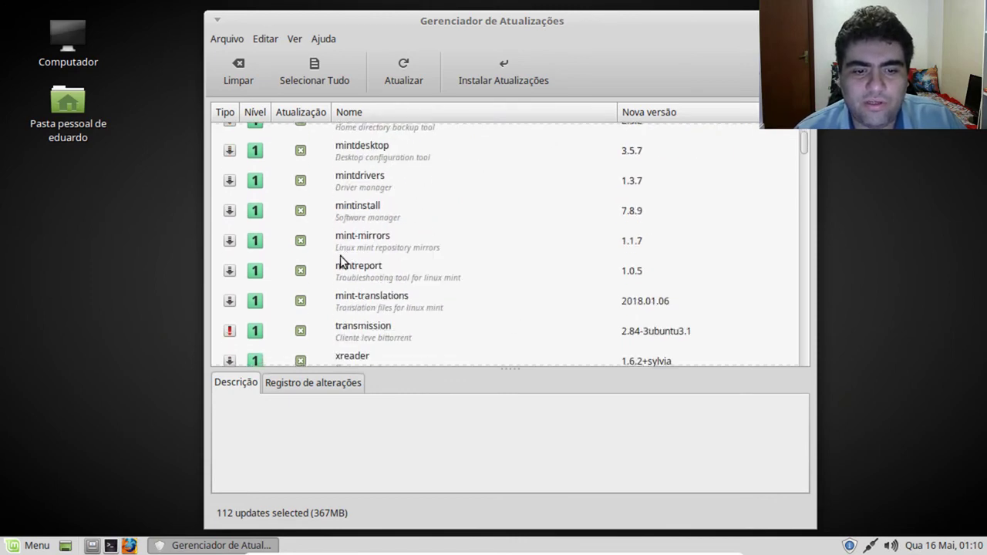
scroll(340, 261, down, 2)
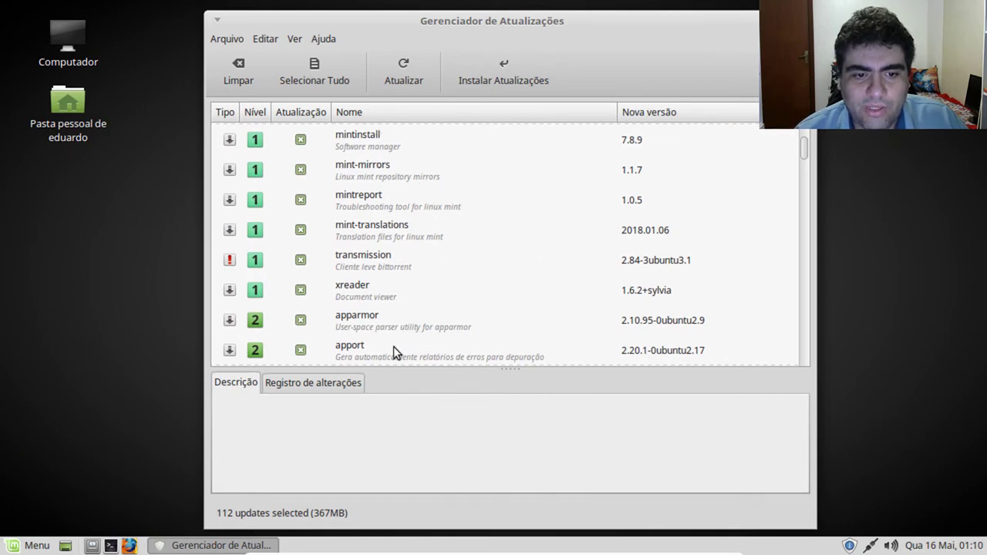
scroll(386, 282, up, 5)
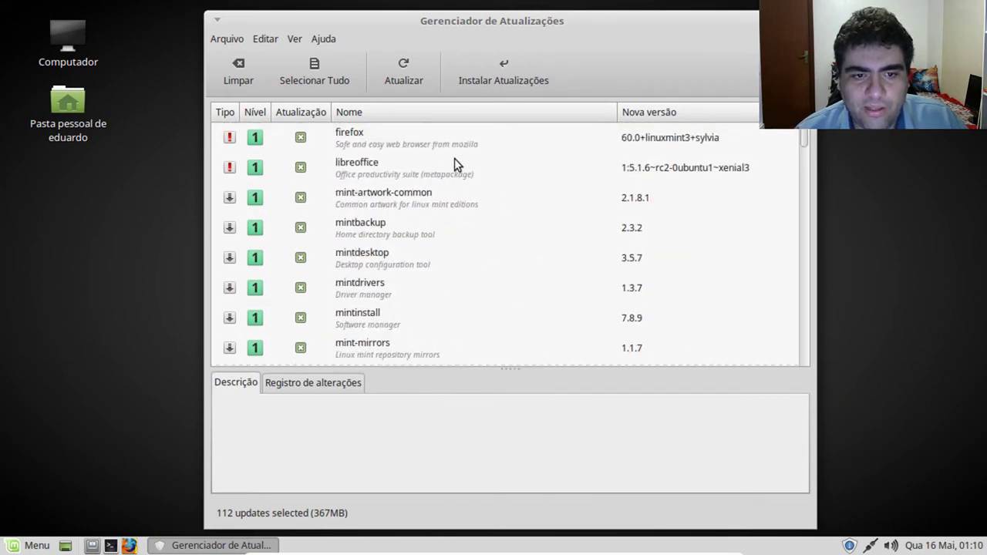
scroll(397, 228, down, 3)
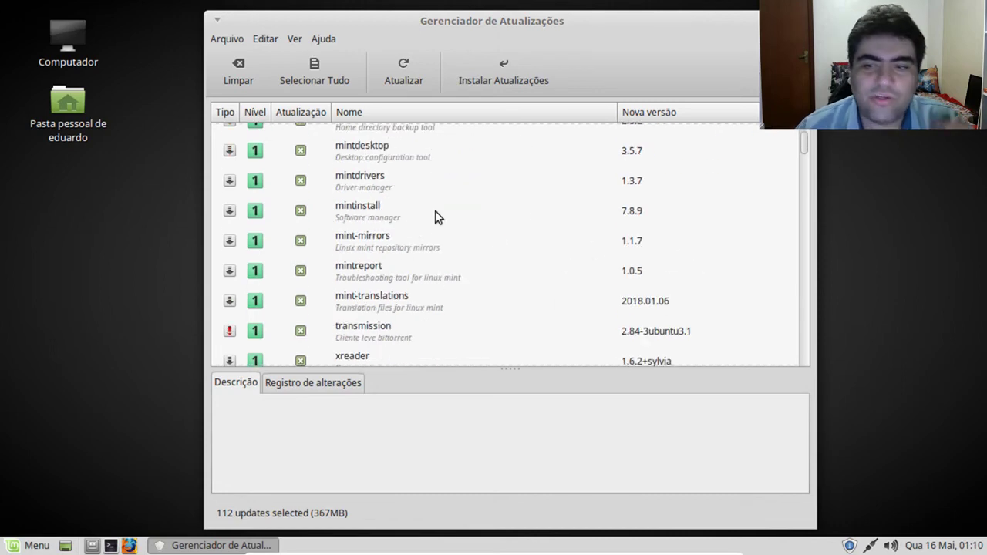
scroll(435, 211, down, 4)
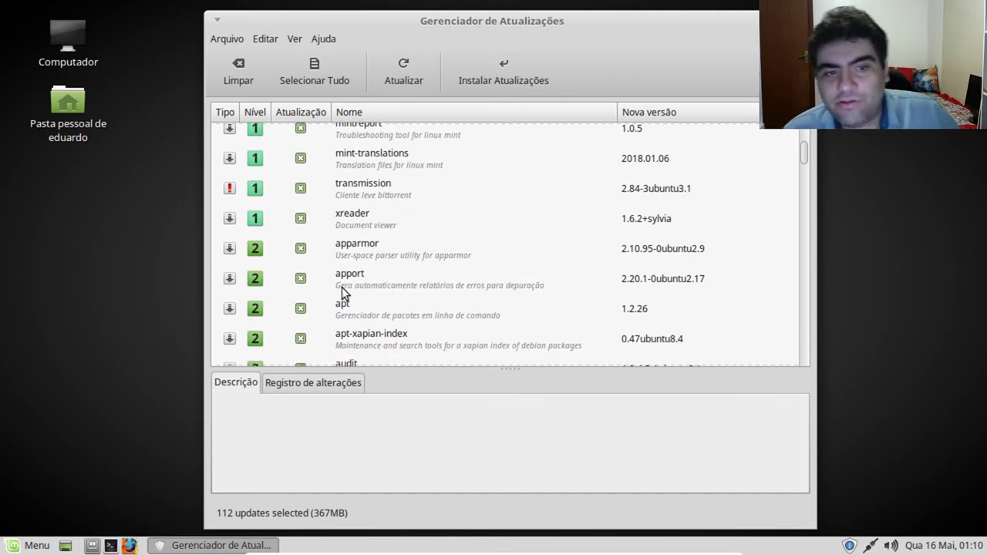
scroll(362, 256, down, 1)
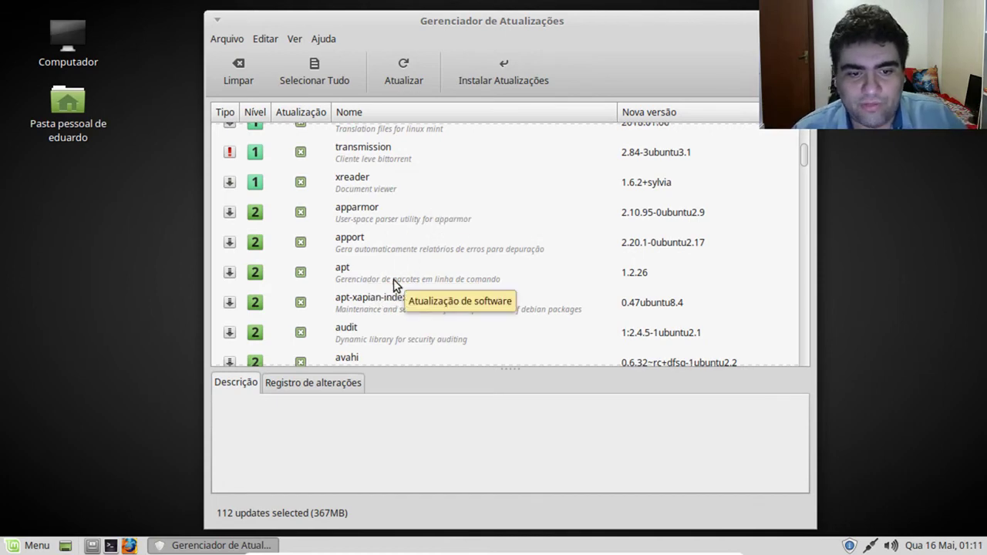
scroll(402, 271, down, 3)
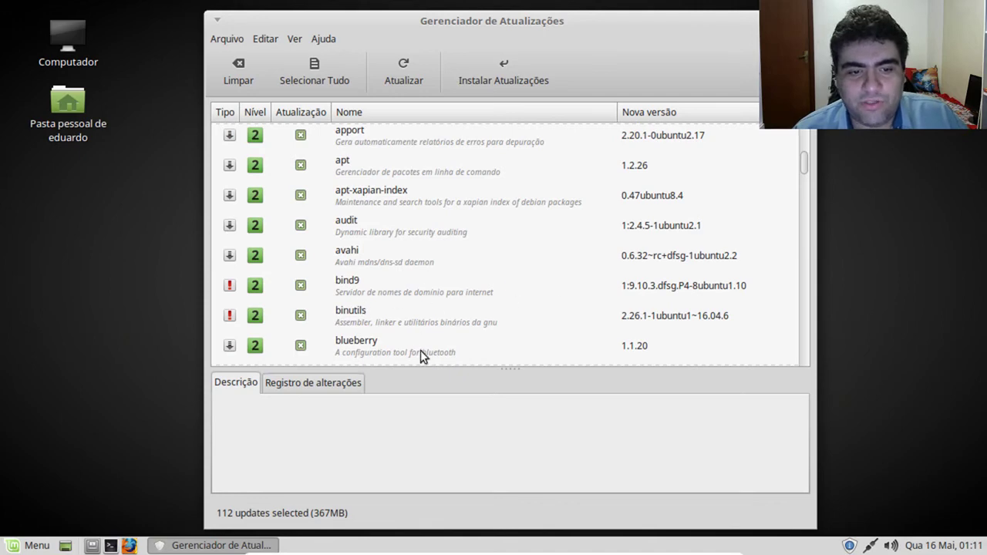
scroll(498, 267, down, 1)
scroll(462, 293, down, 3)
scroll(519, 216, down, 13)
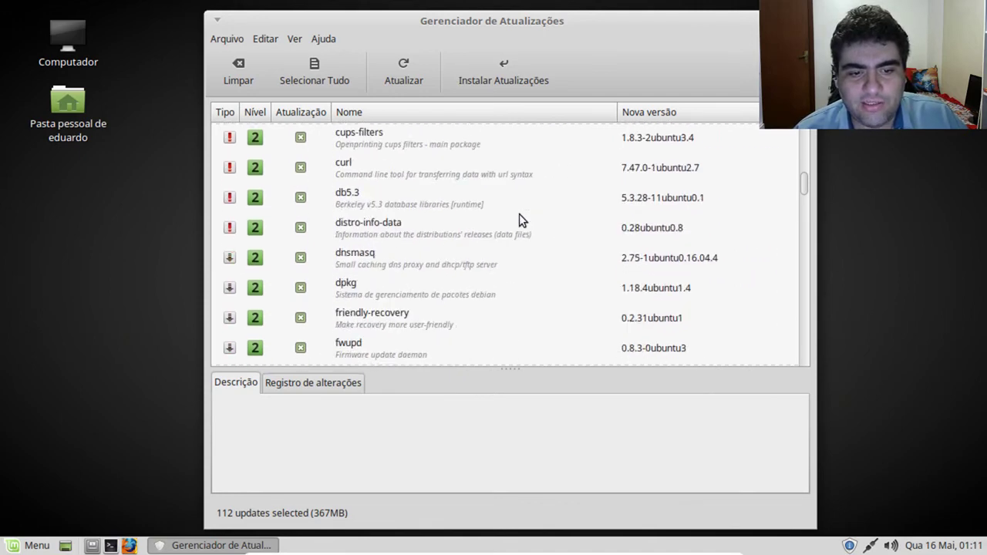
scroll(477, 224, down, 10)
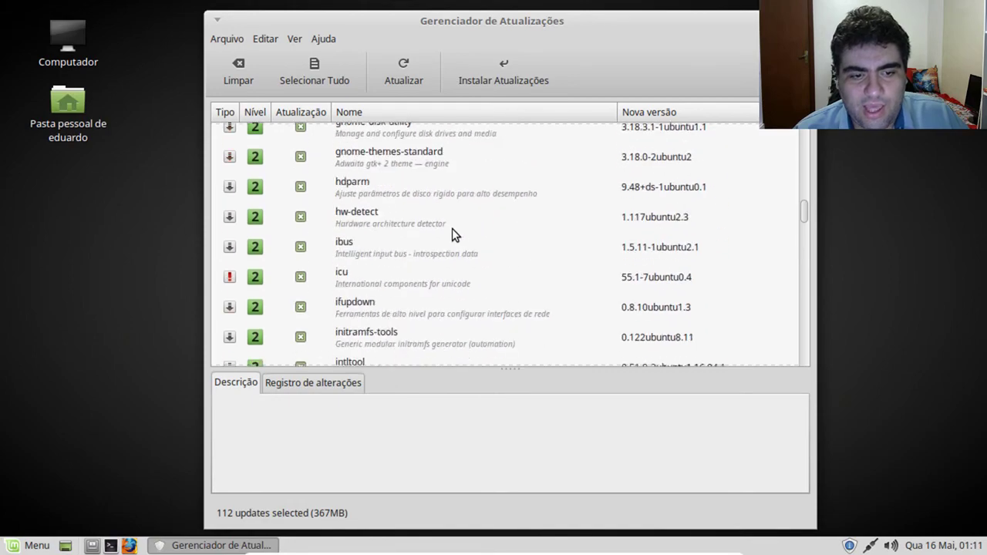
scroll(451, 234, down, 20)
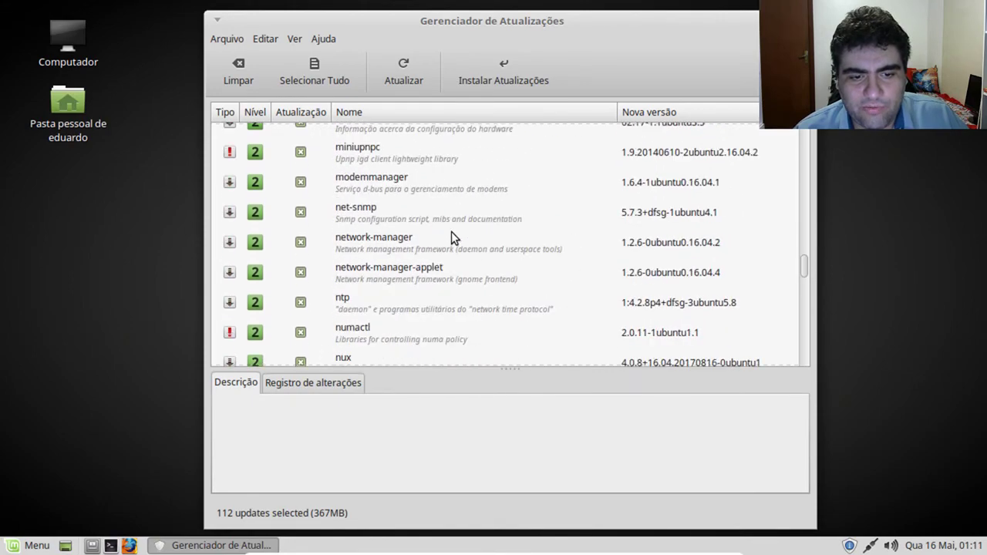
scroll(455, 234, down, 20)
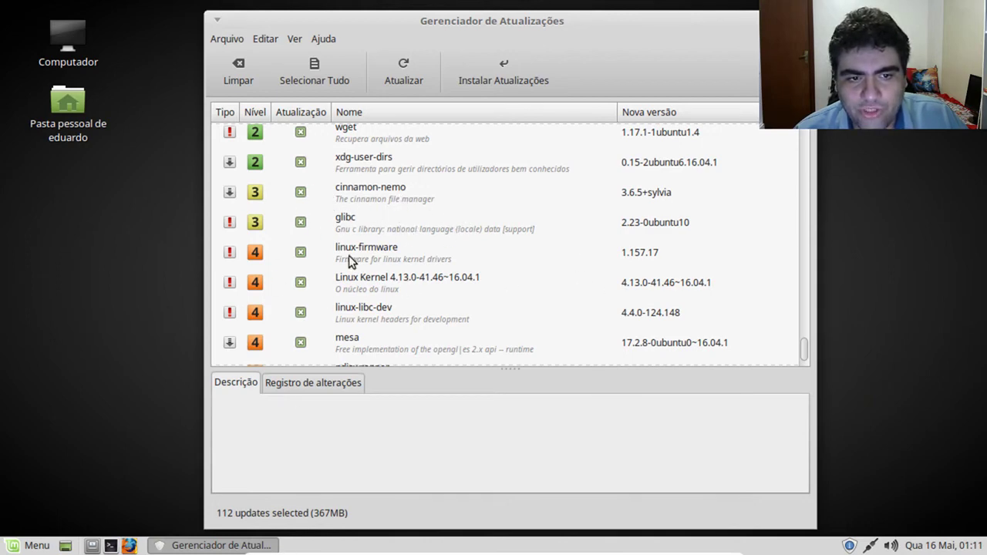
scroll(348, 247, down, 1)
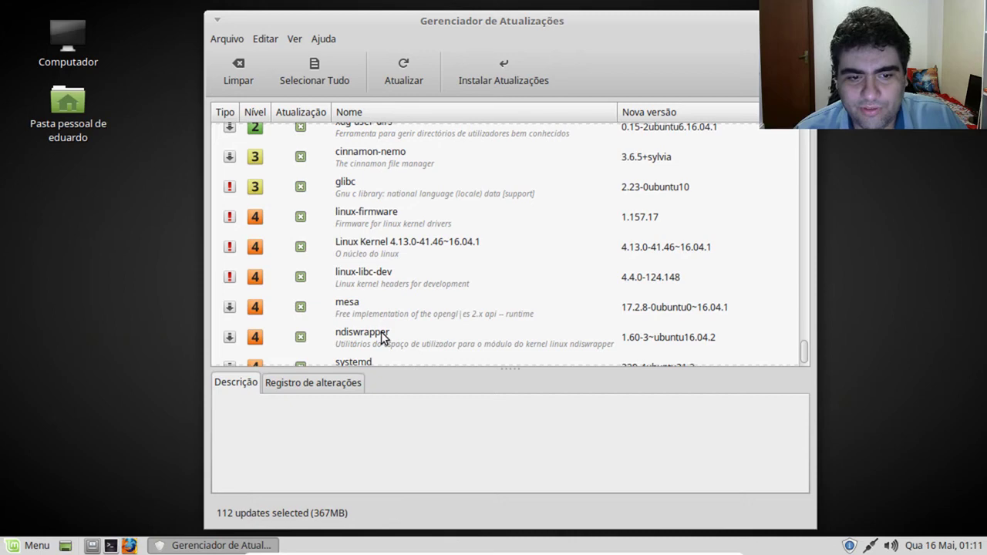
scroll(381, 325, down, 1)
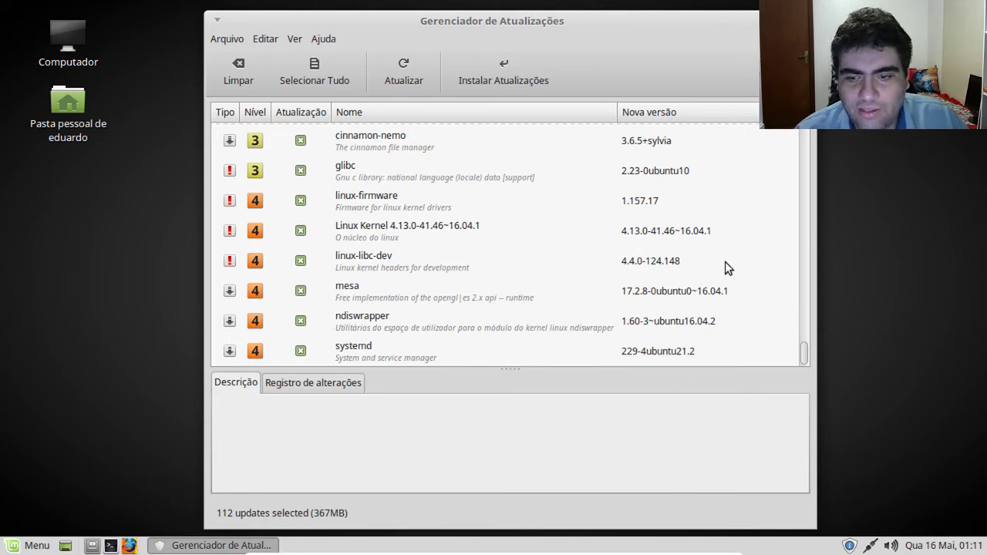
drag(805, 357, 789, 397)
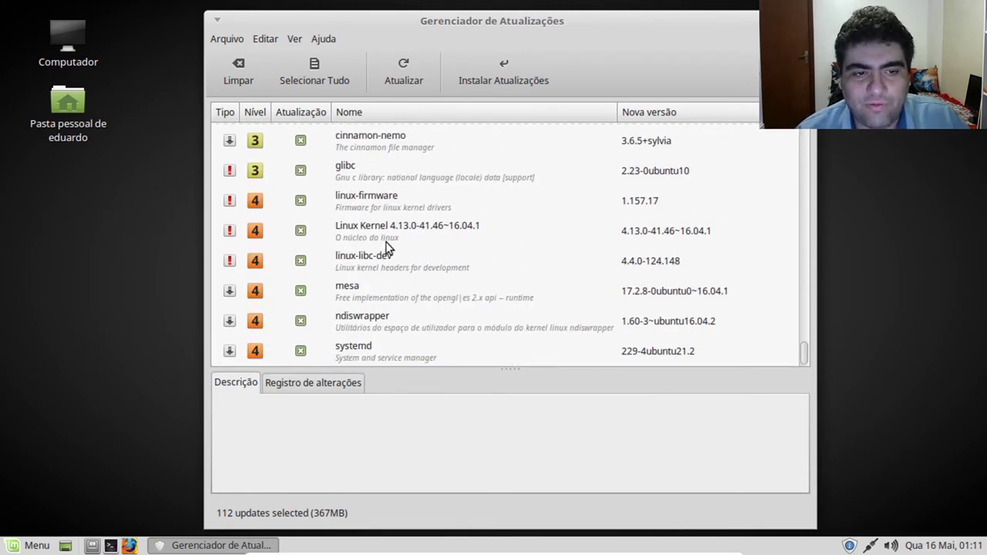
- Install all selected updates, accepting the additional packages such as libdrm-common and libllvm5.0, and authenticate with the account password
scroll(327, 255, up, 1)
scroll(305, 209, up, 4)
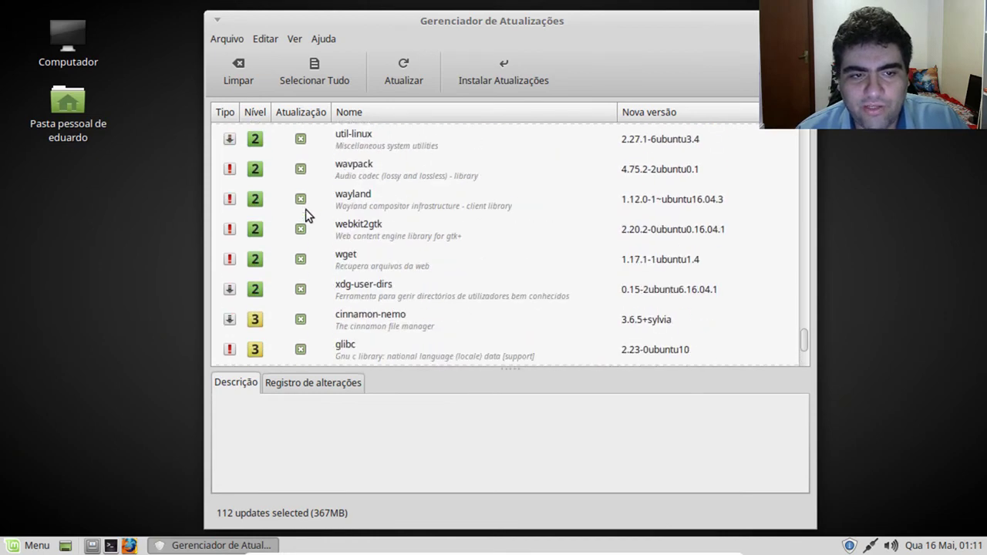
scroll(370, 266, down, 5)
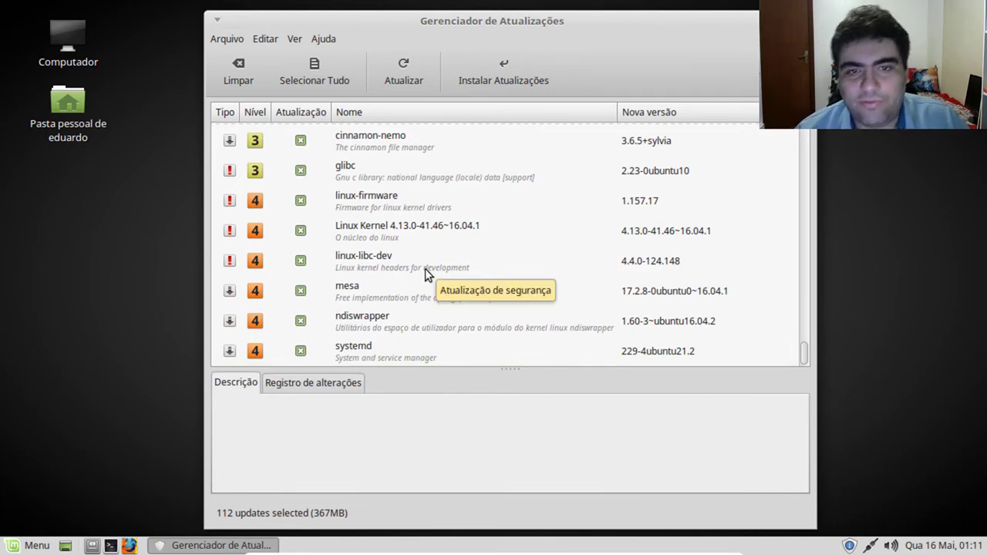
click(484, 75)
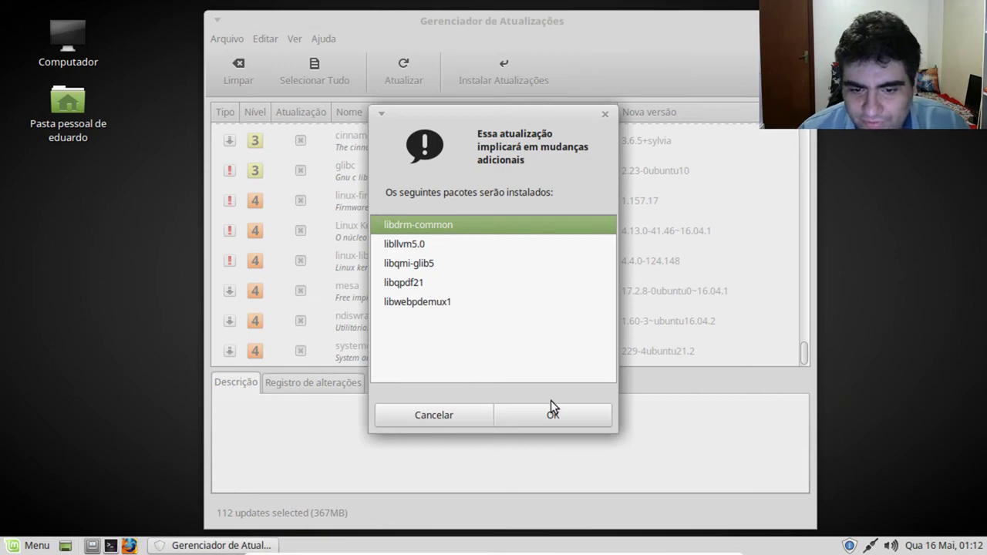
click(551, 408)
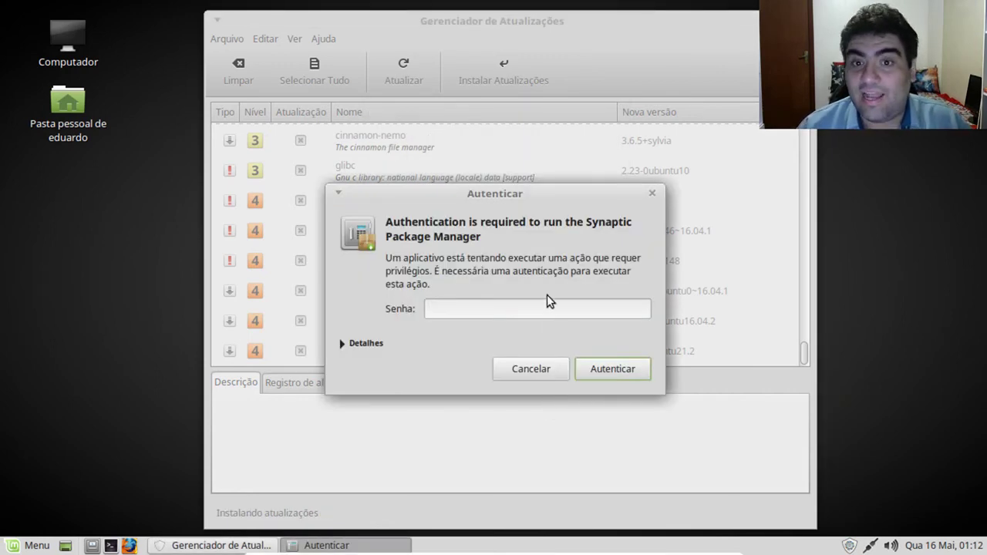
text(********)
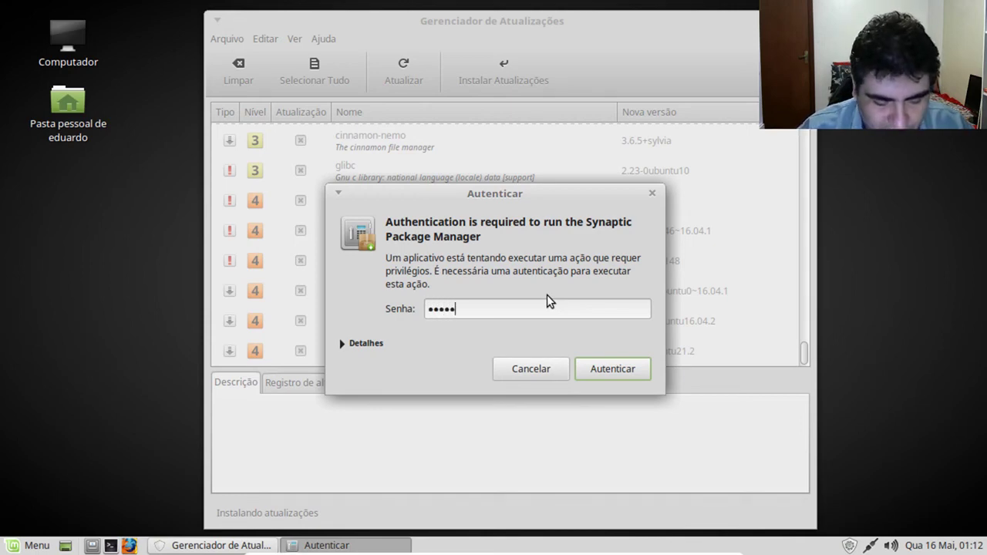
key(Return)
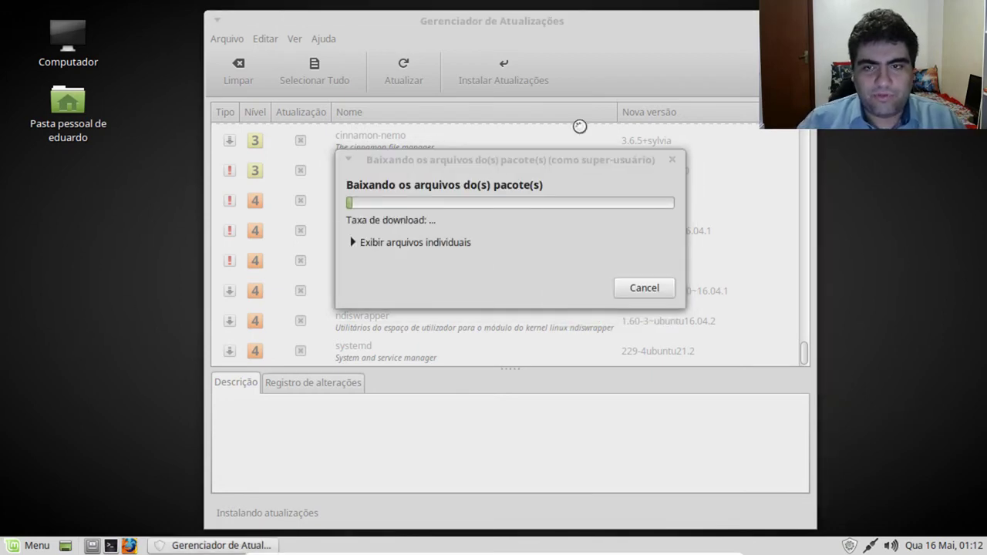
- Change the desktop background to the picture of blue snowy mountains with pine trees in the foreground
right_click(924, 228)
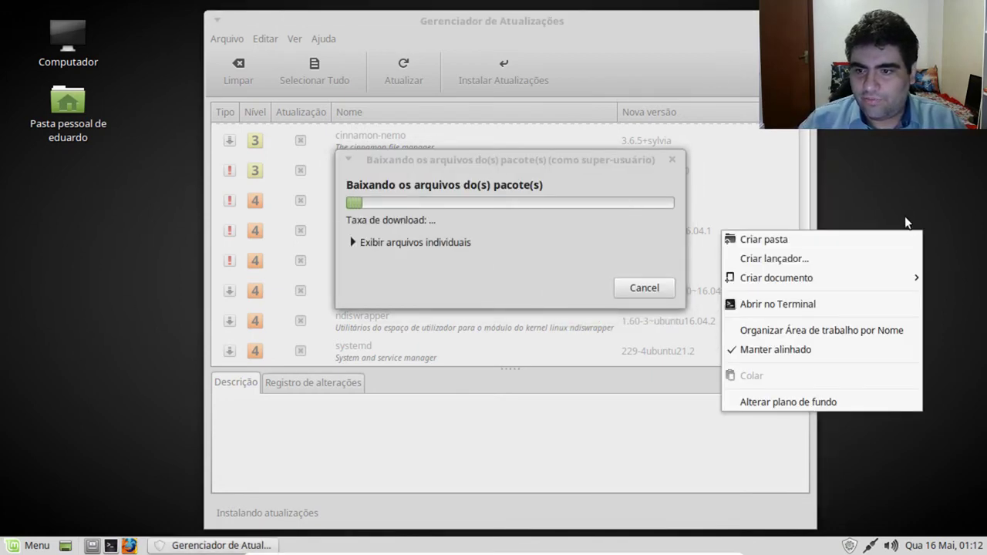
click(873, 155)
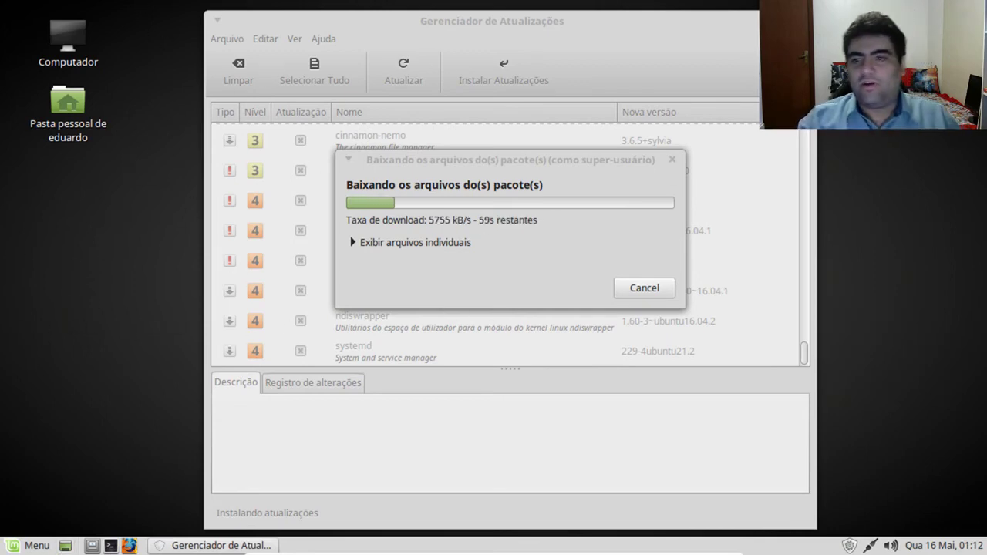
right_click(139, 124)
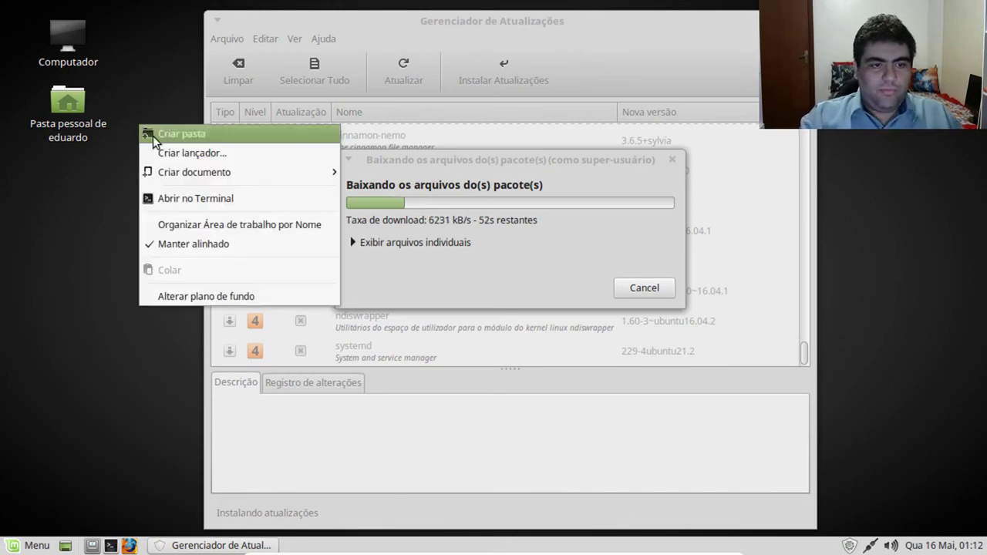
click(177, 298)
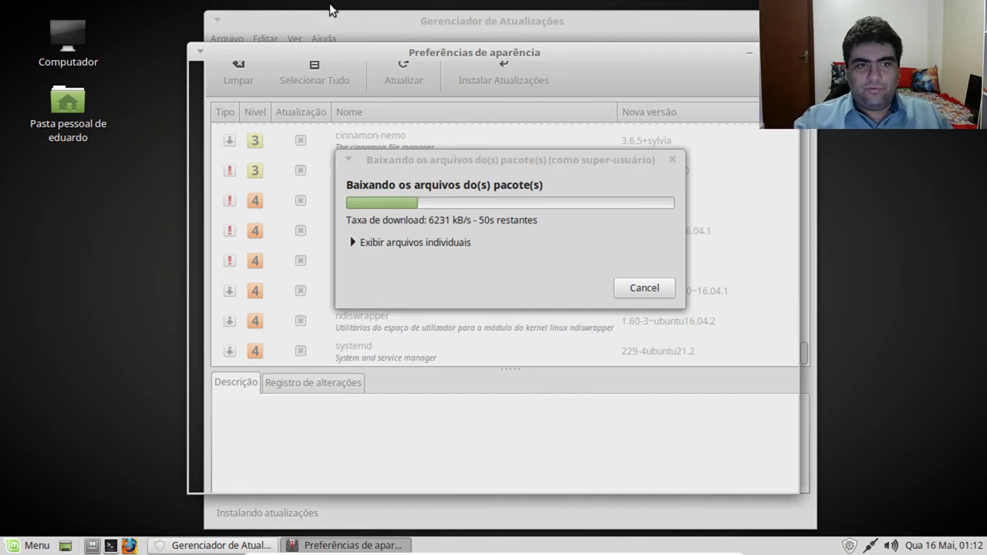
mouse_move(464, 49)
mouse_down()
mouse_move(545, 52)
mouse_move(500, 29)
mouse_move(458, 38)
mouse_move(473, 44)
mouse_up()
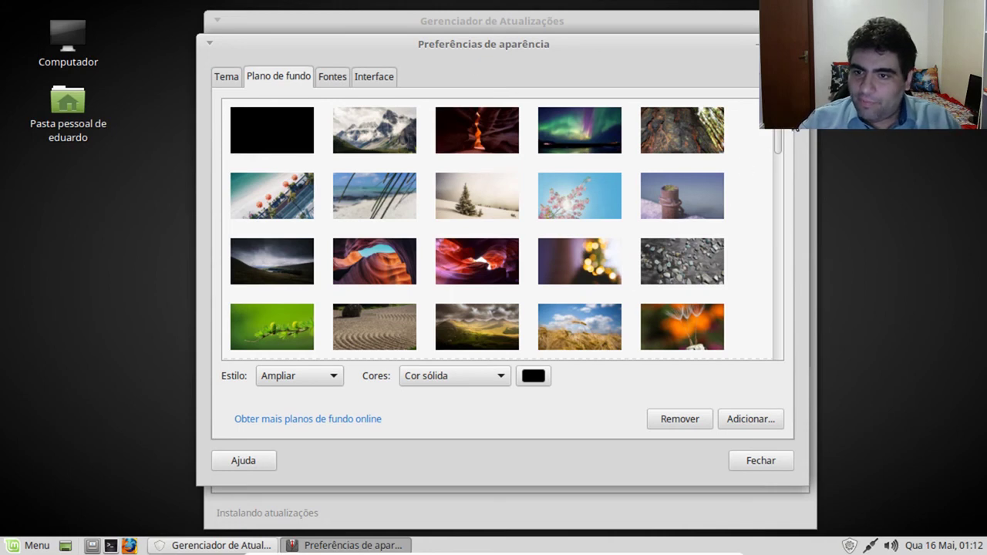
drag(776, 137, 764, 212)
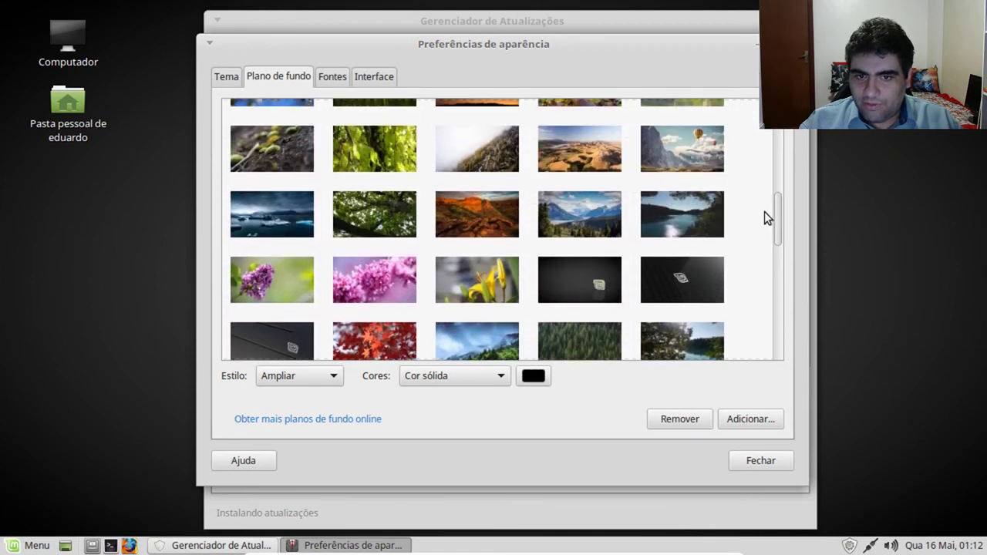
click(557, 218)
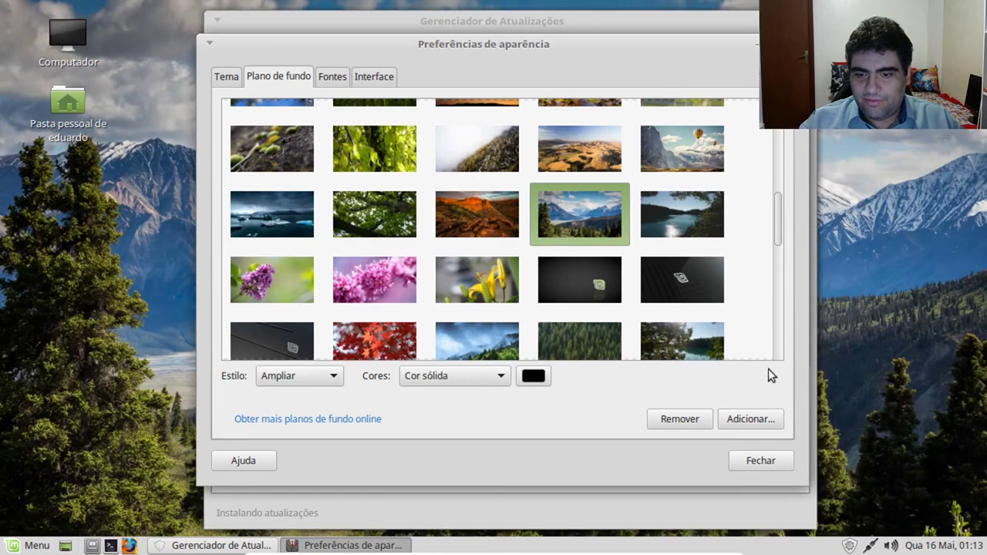
- Apply the Mint-Y-Darker theme, check how the main menu looks with it, and close the appearance preferences
drag(460, 49, 438, 41)
click(205, 71)
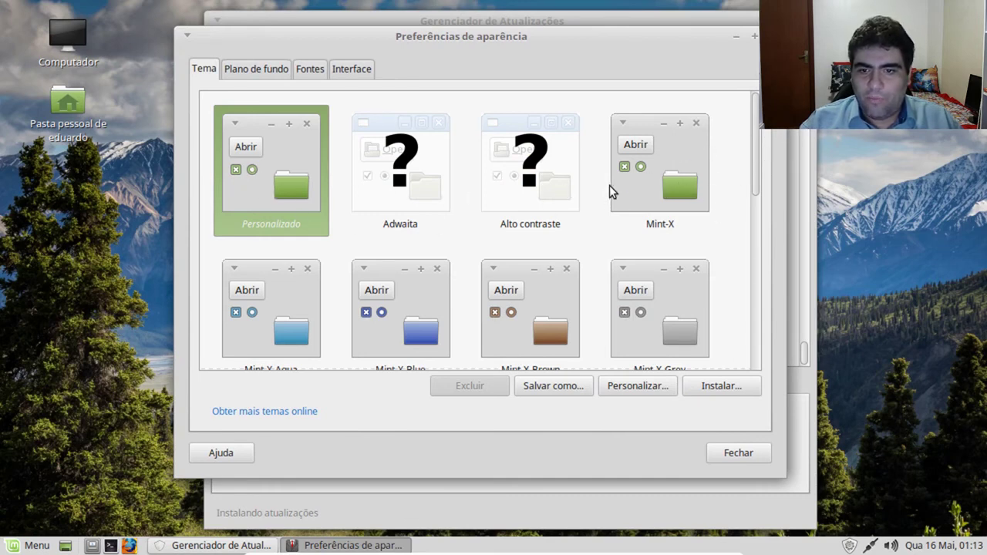
scroll(752, 130, down, 5)
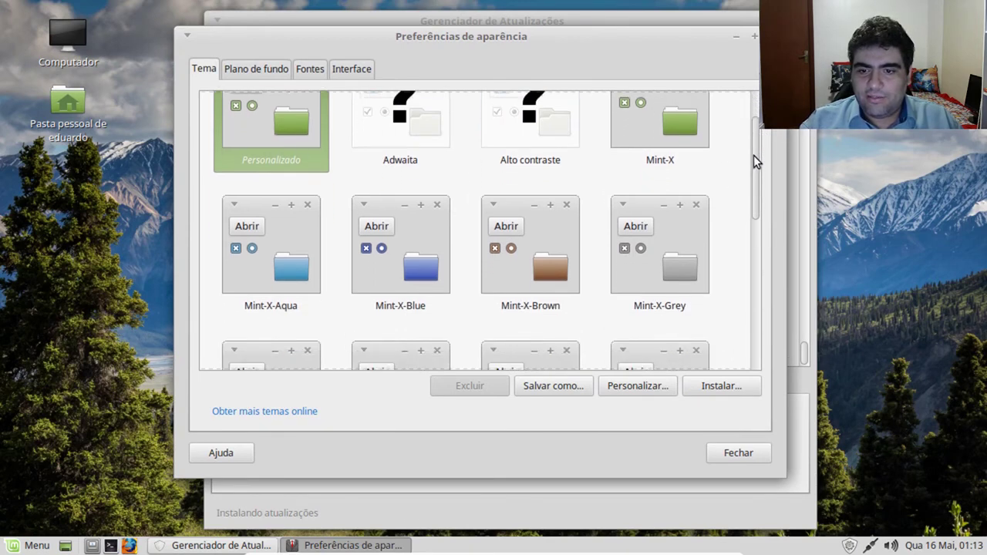
drag(762, 244, 767, 317)
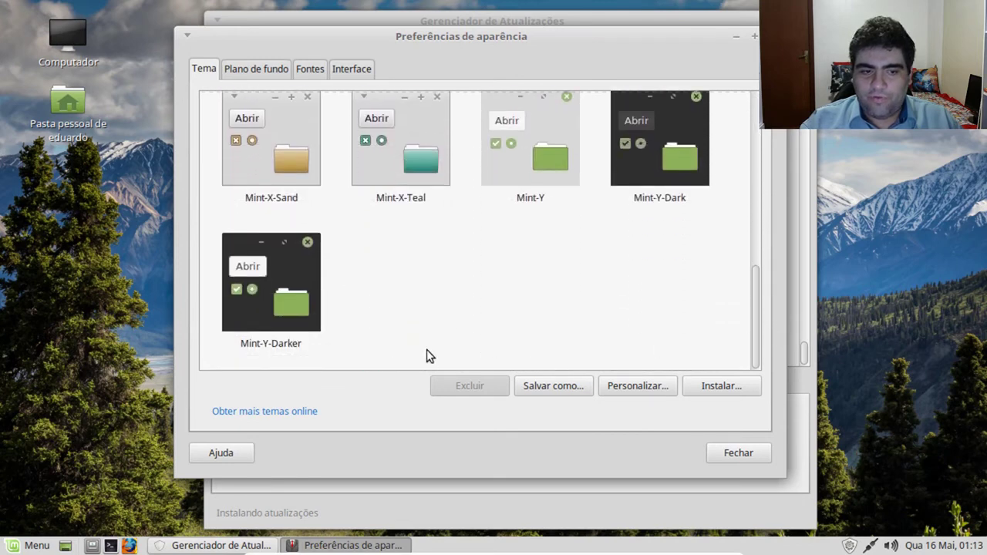
click(300, 270)
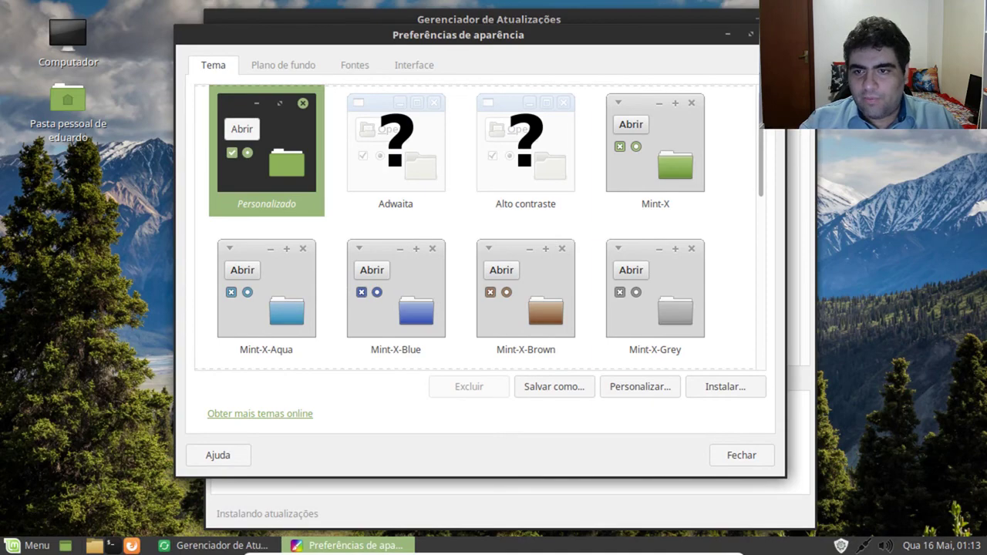
drag(761, 177, 743, 111)
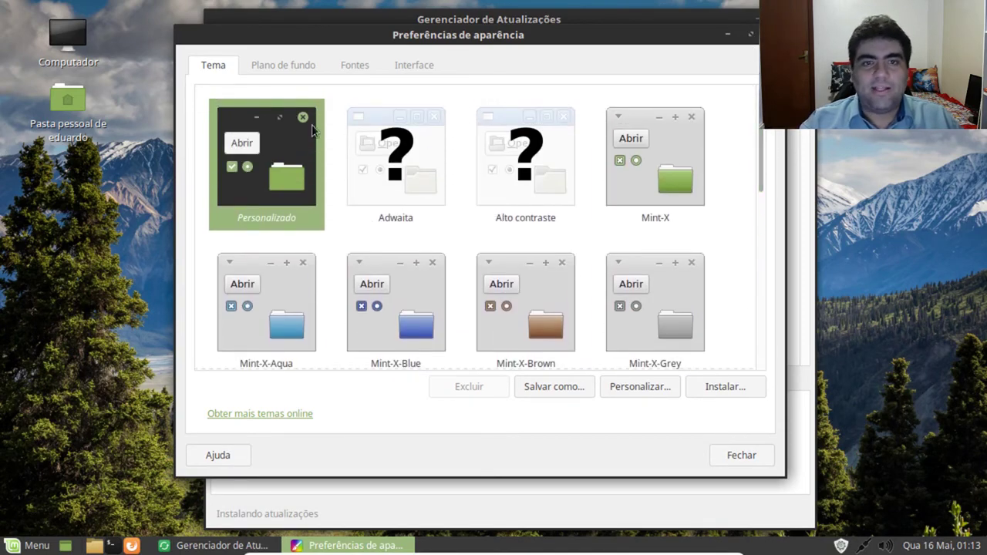
drag(506, 35, 498, 71)
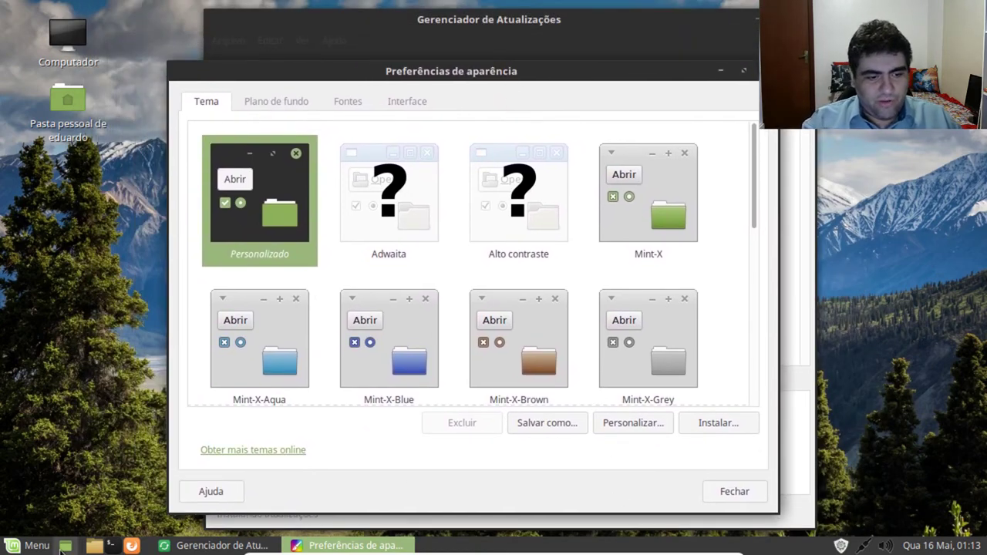
click(37, 546)
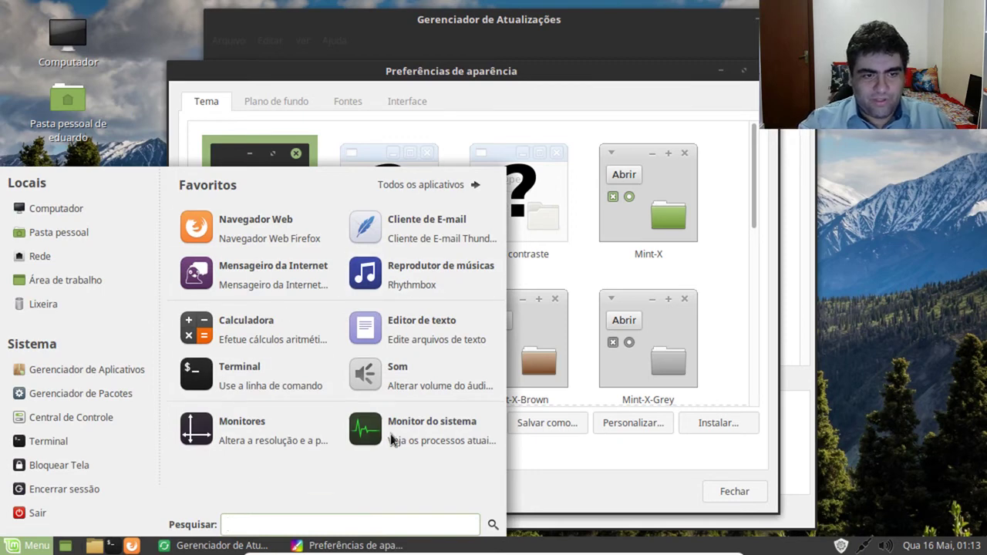
click(610, 86)
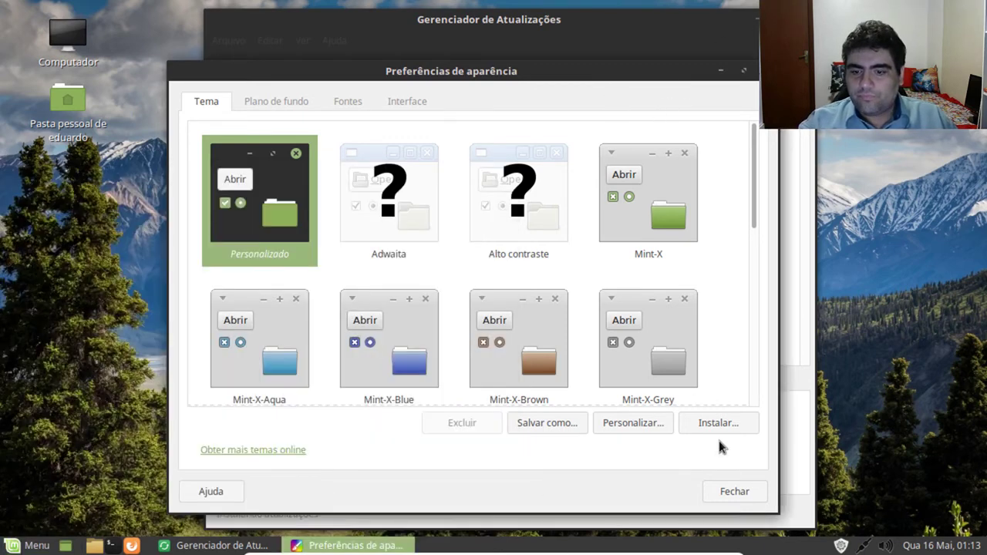
click(732, 492)
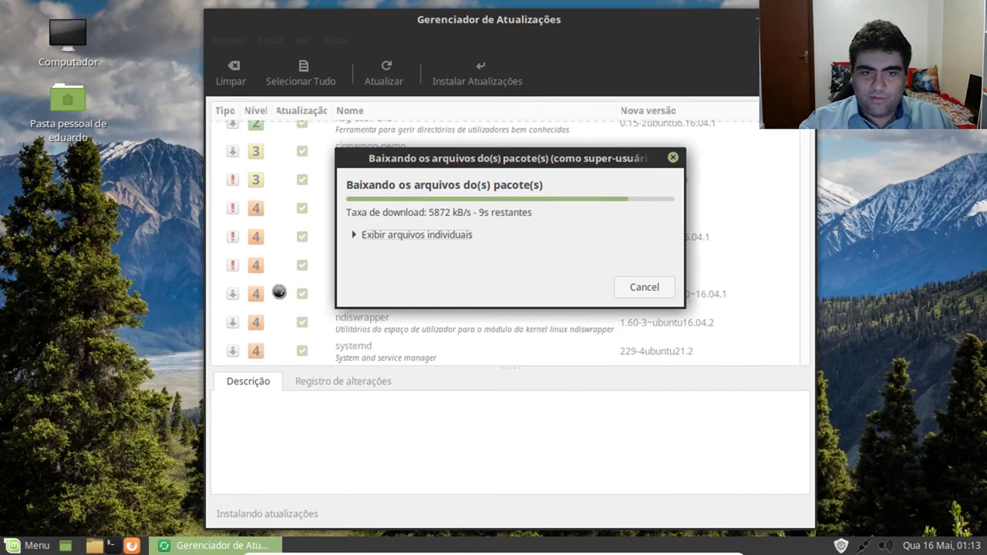
- Show the download progress of the individual package files and collapse the list again
click(413, 234)
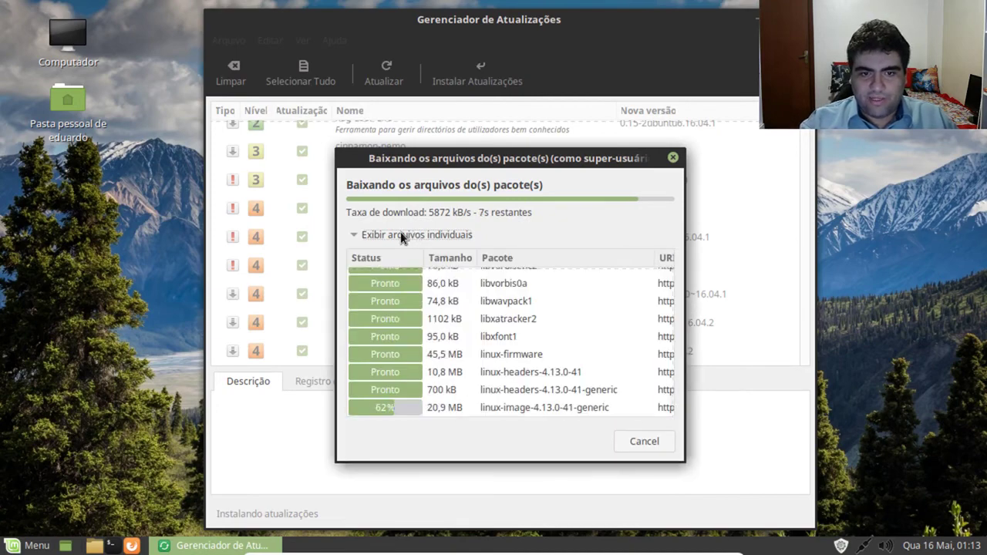
click(412, 234)
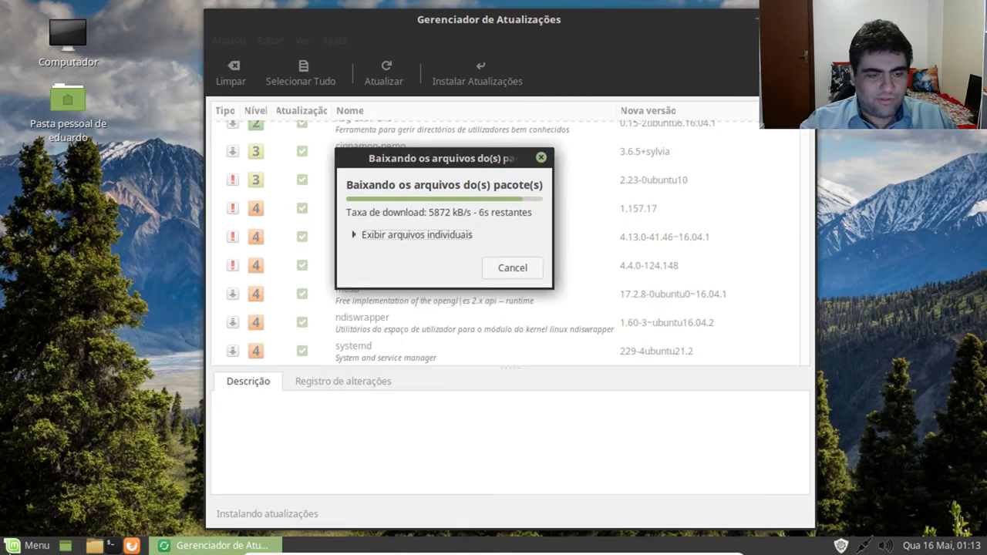
- Browse the list of all installed applications and their categories in the main menu
click(48, 546)
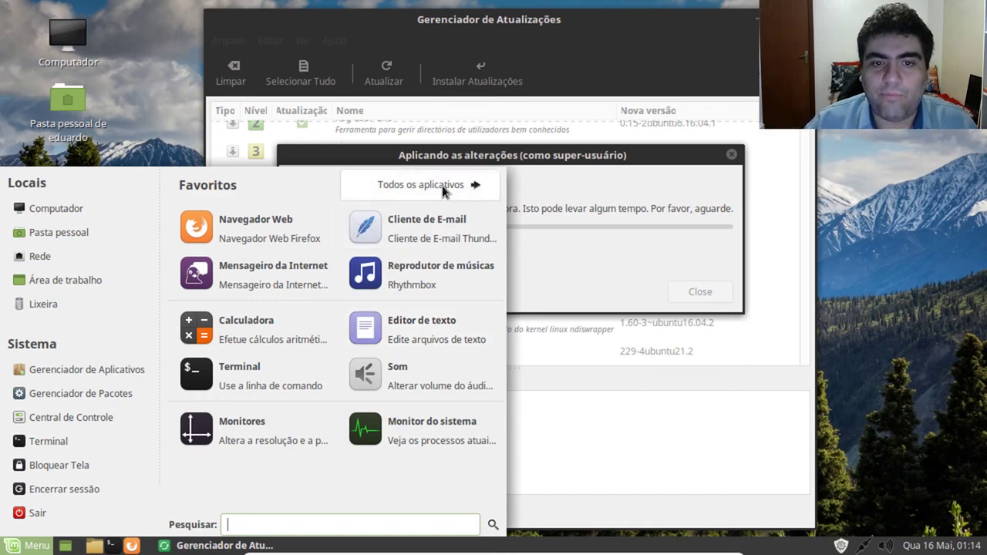
click(468, 191)
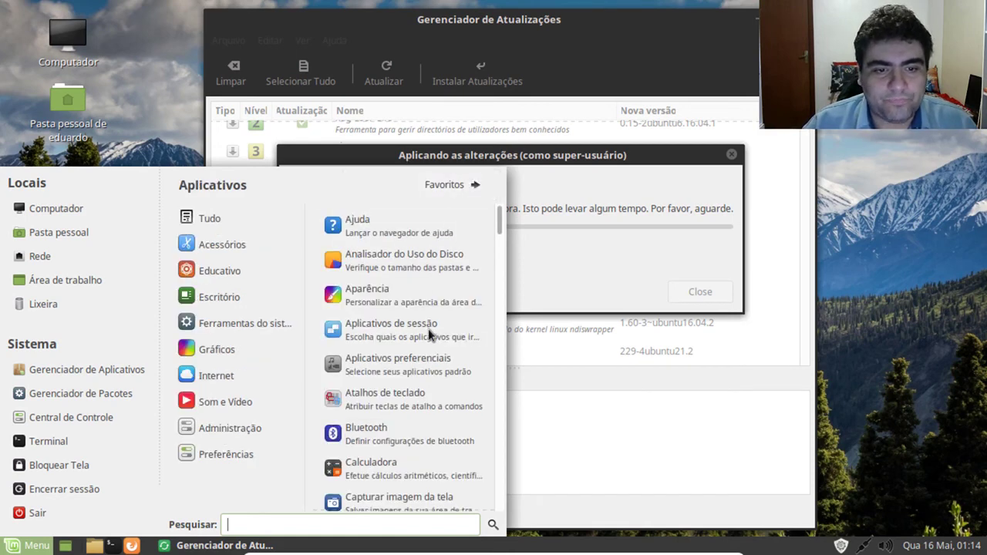
drag(498, 237, 488, 256)
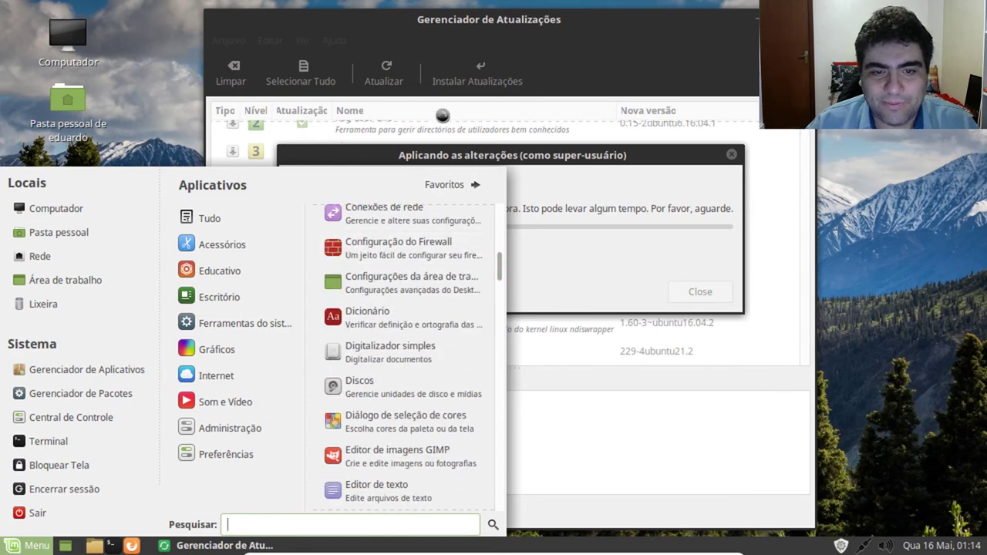
- Remove Mensageiro da Internet, Reprodutor de músicas, Som and Terminal from the main menu's favourites
click(452, 185)
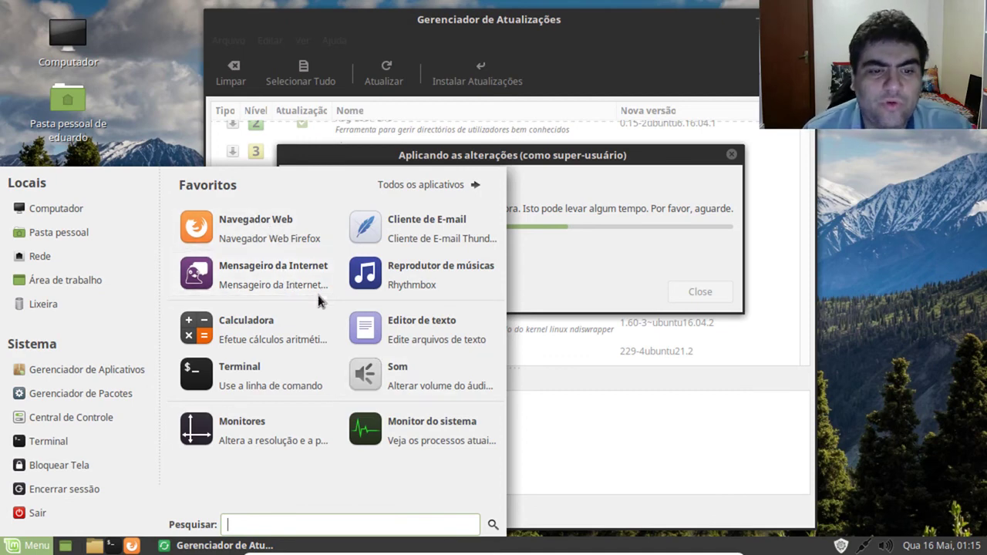
right_click(299, 268)
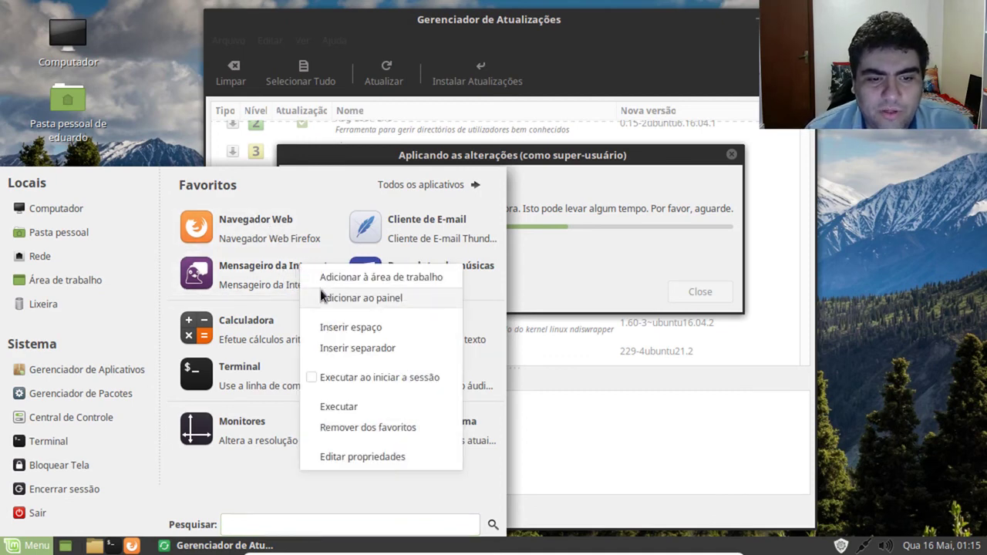
click(398, 432)
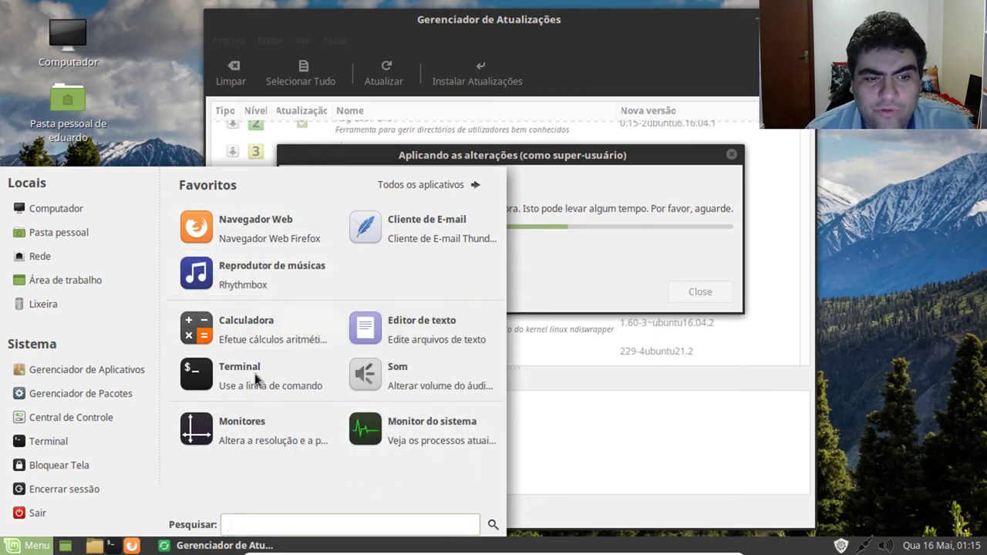
right_click(263, 277)
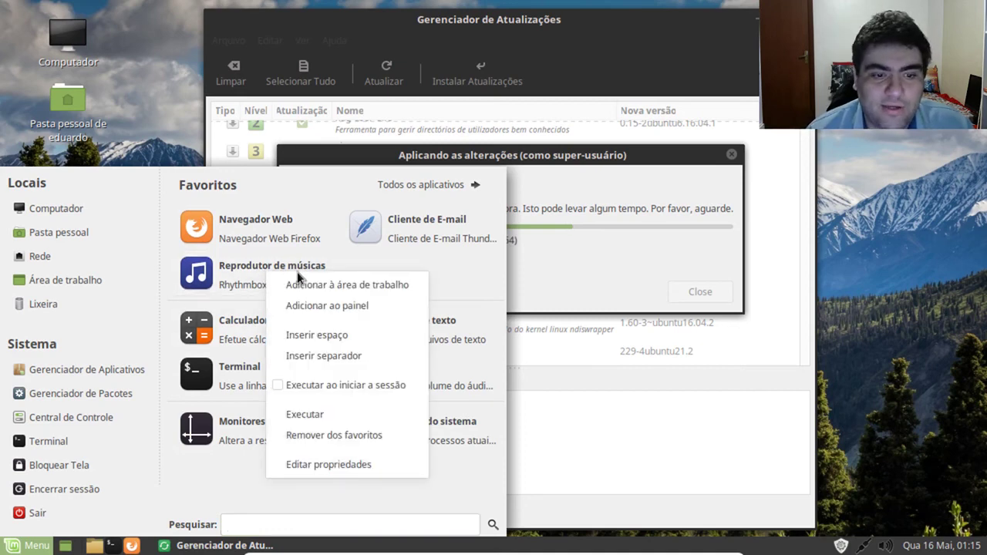
click(346, 435)
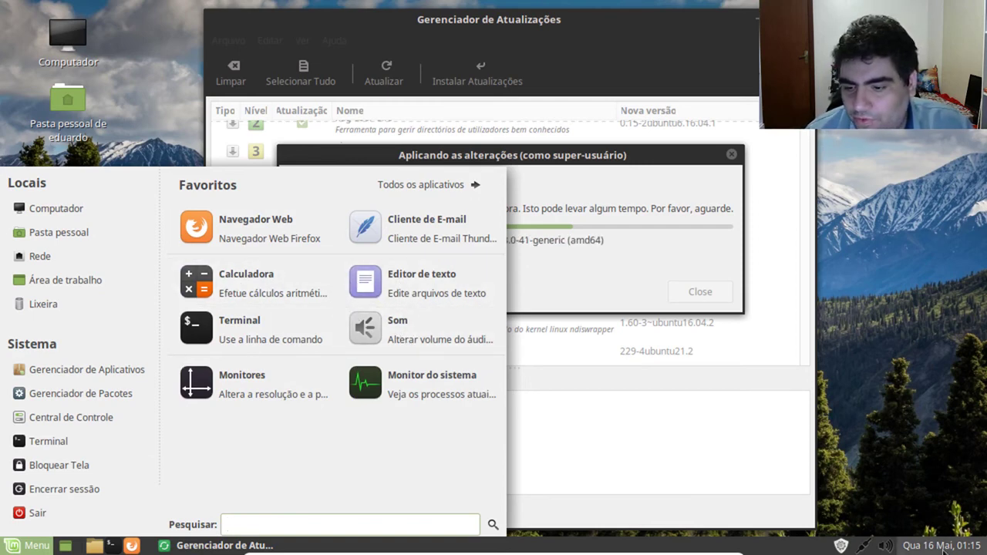
right_click(378, 320)
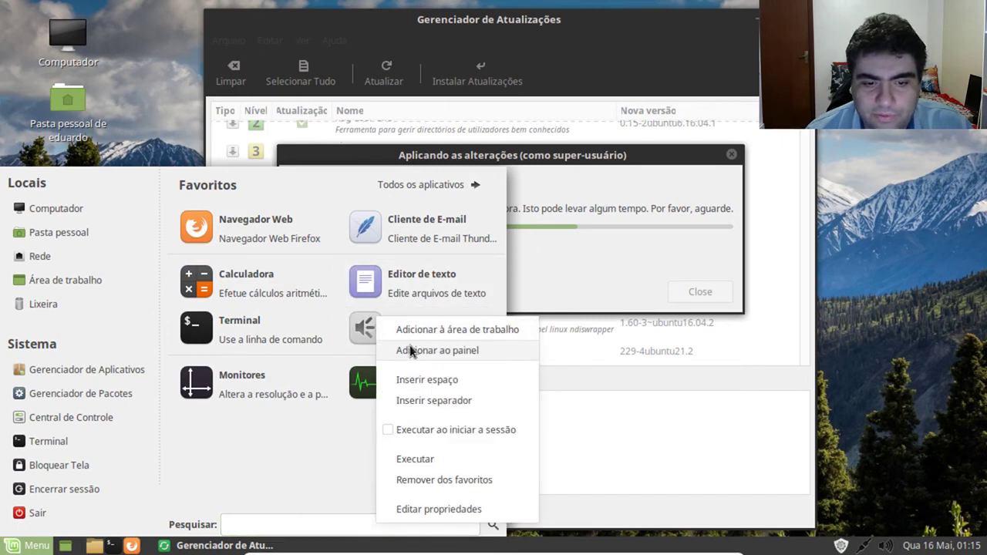
click(450, 482)
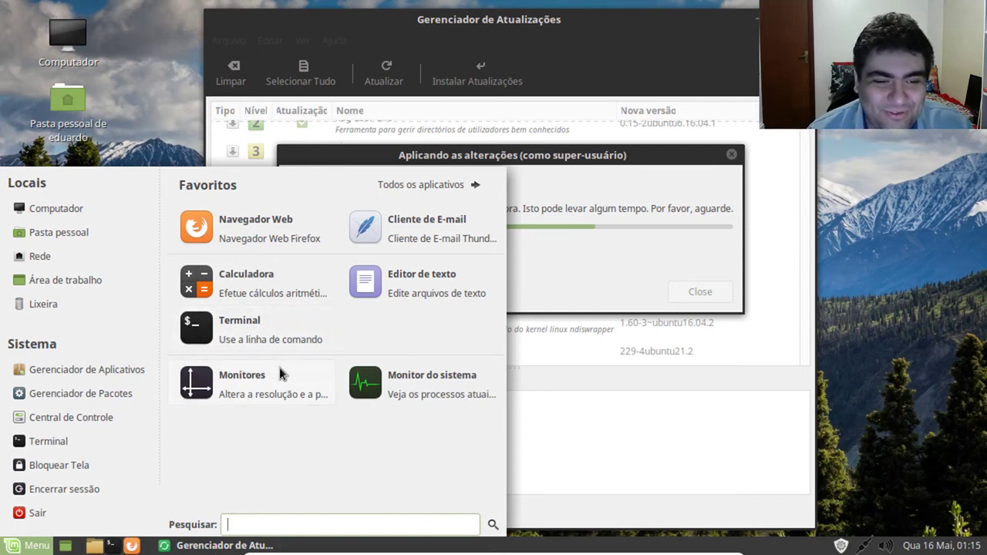
right_click(257, 318)
click(338, 476)
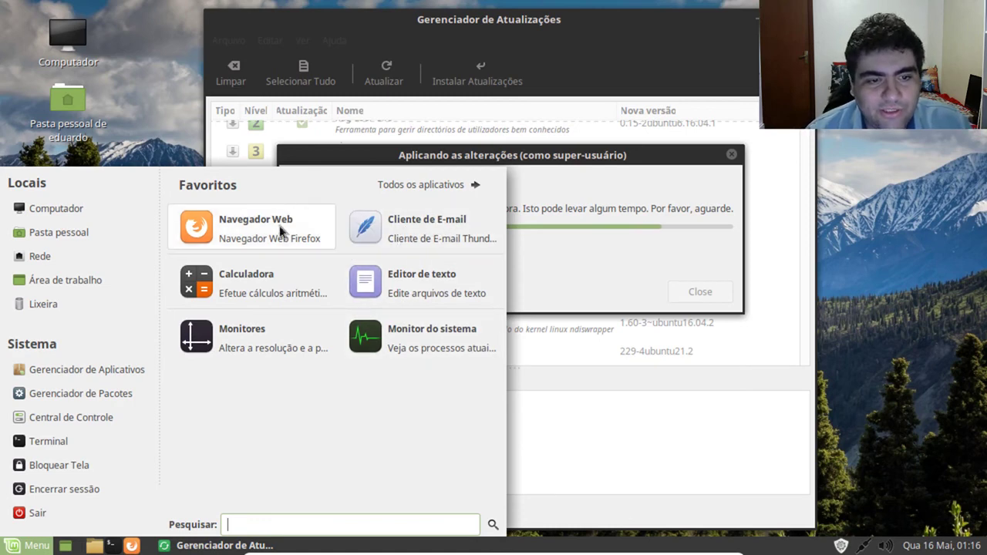
- Browse the main menu's application categories, including Escritório, Gráficos, Internet, Som e Vídeo and Acessórios, and close the menu
click(438, 193)
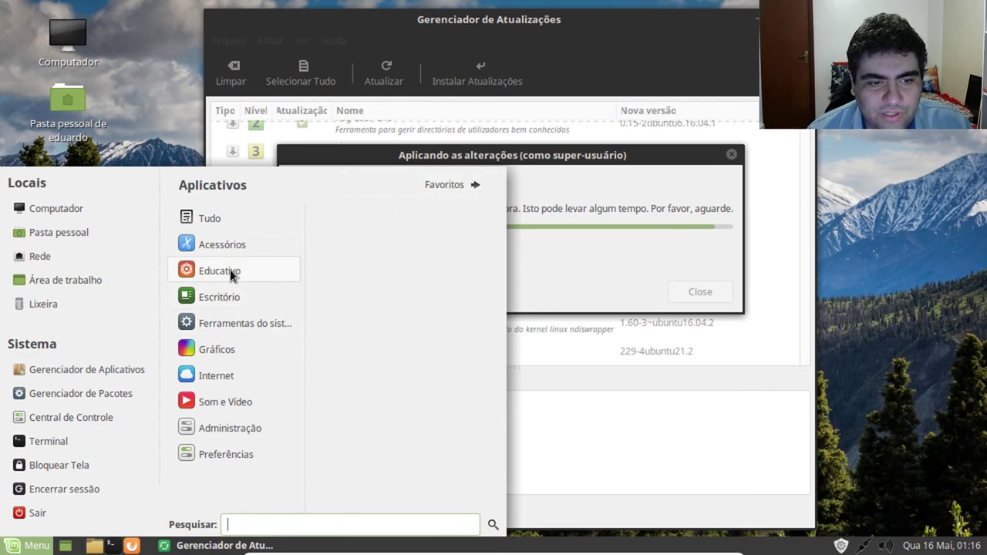
mouse_move(234, 307)
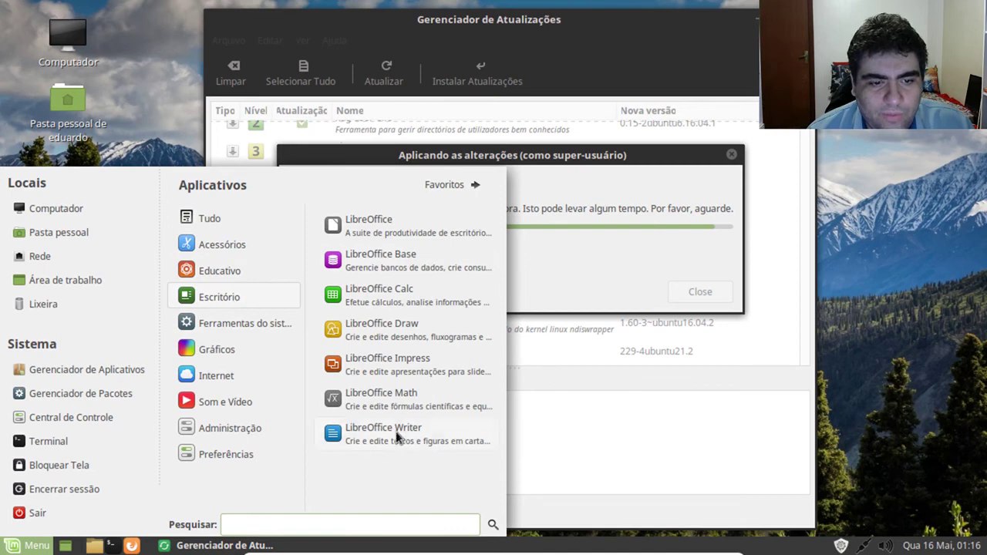
mouse_move(233, 347)
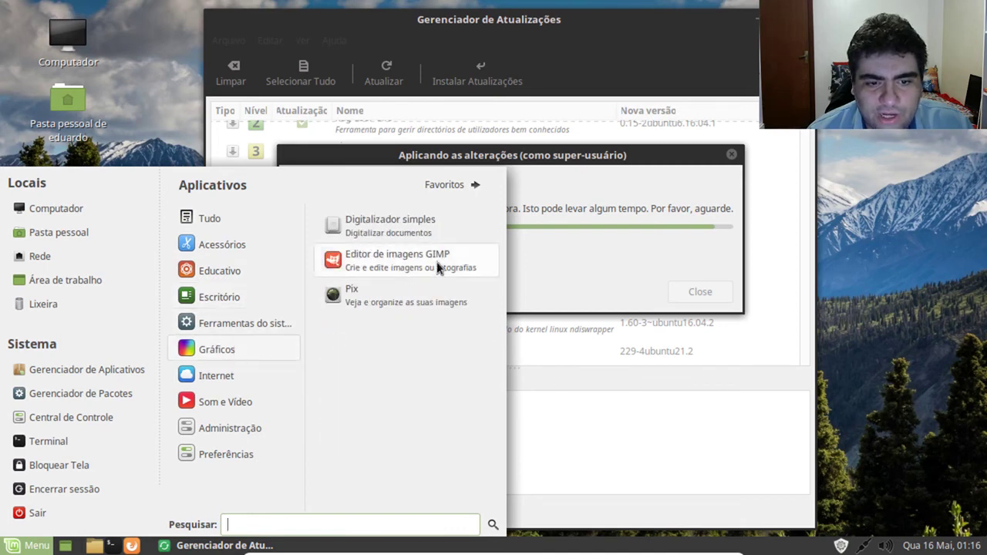
mouse_move(225, 379)
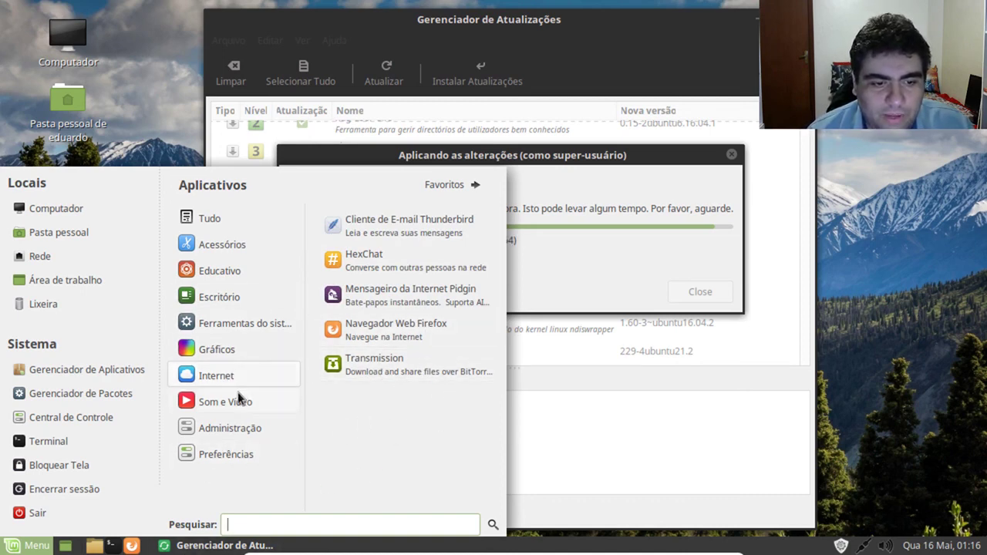
mouse_move(239, 401)
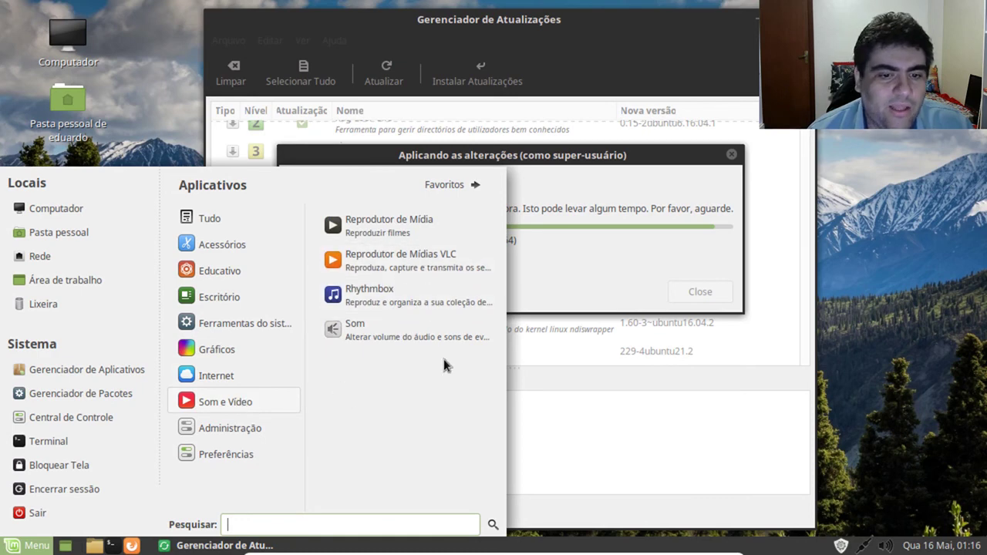
mouse_move(234, 247)
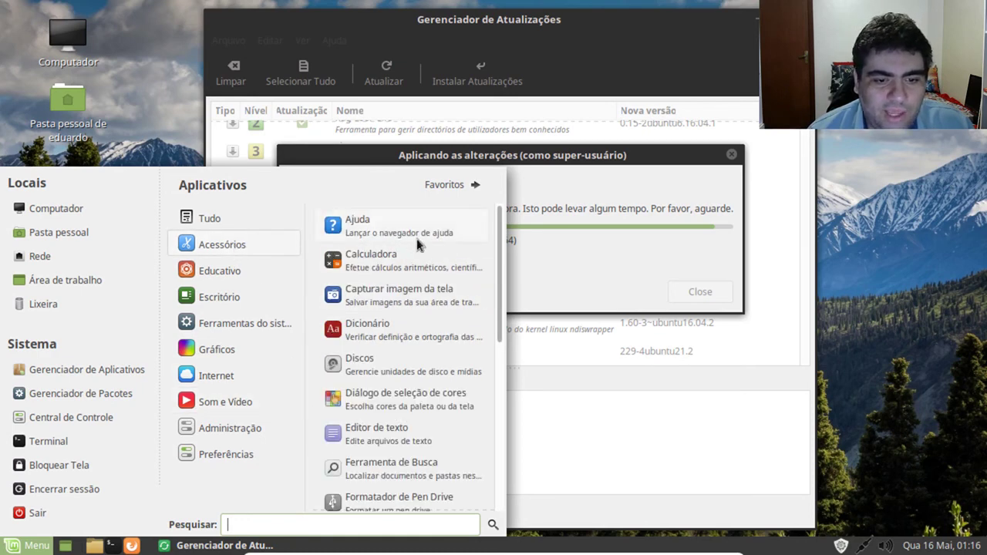
scroll(437, 378, down, 5)
scroll(421, 354, up, 5)
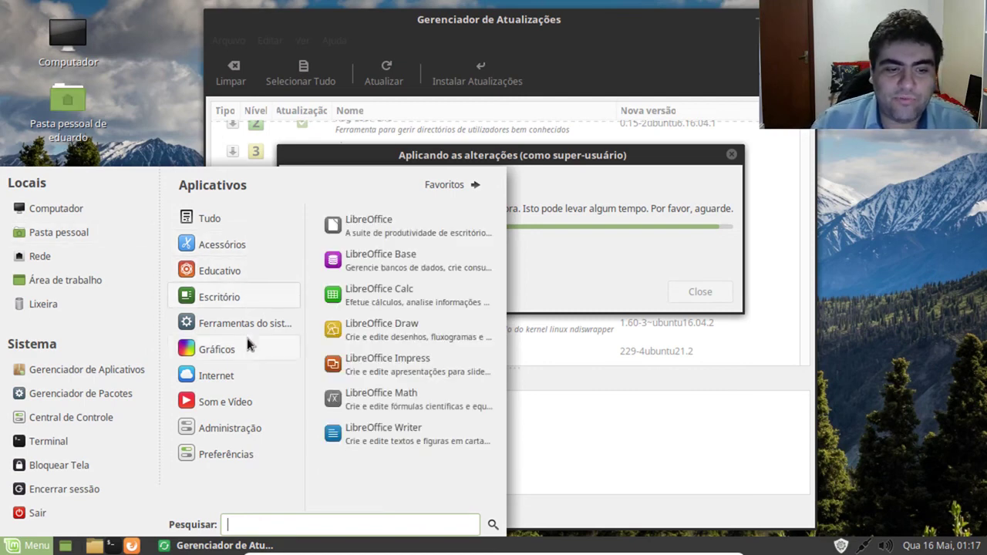
mouse_move(249, 349)
mouse_move(253, 320)
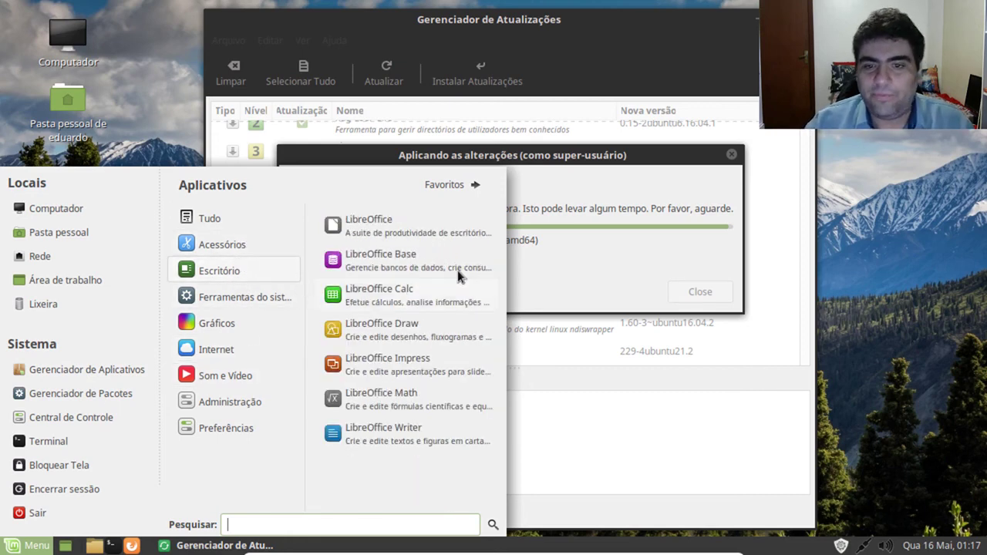
click(653, 194)
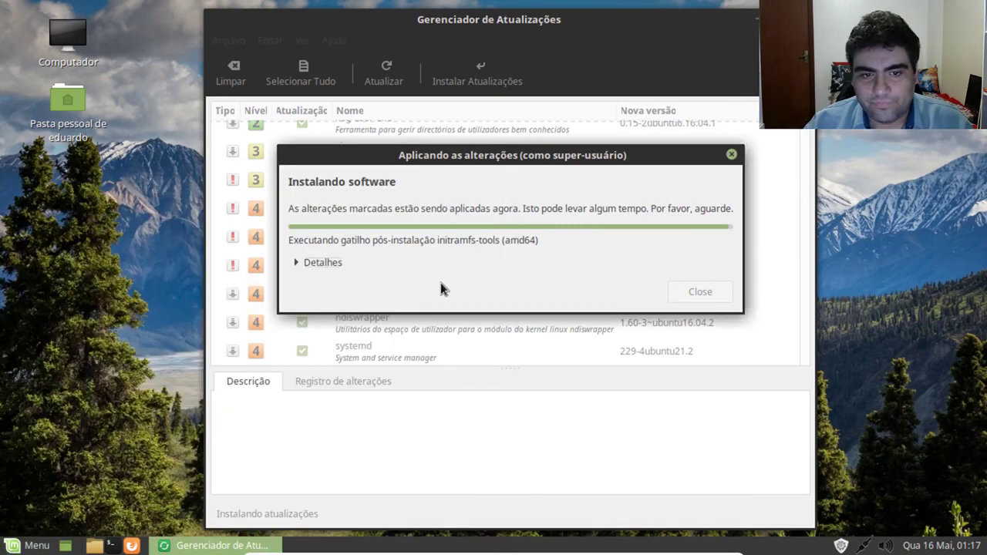
- Check the details of the running update installation and close the Update Manager once it finishes
click(322, 262)
click(324, 253)
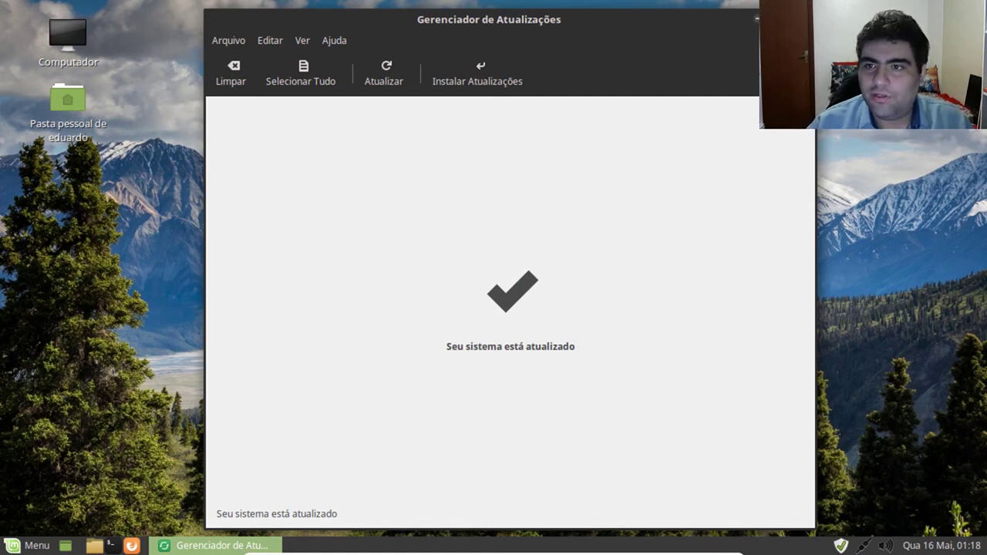
click(805, 19)
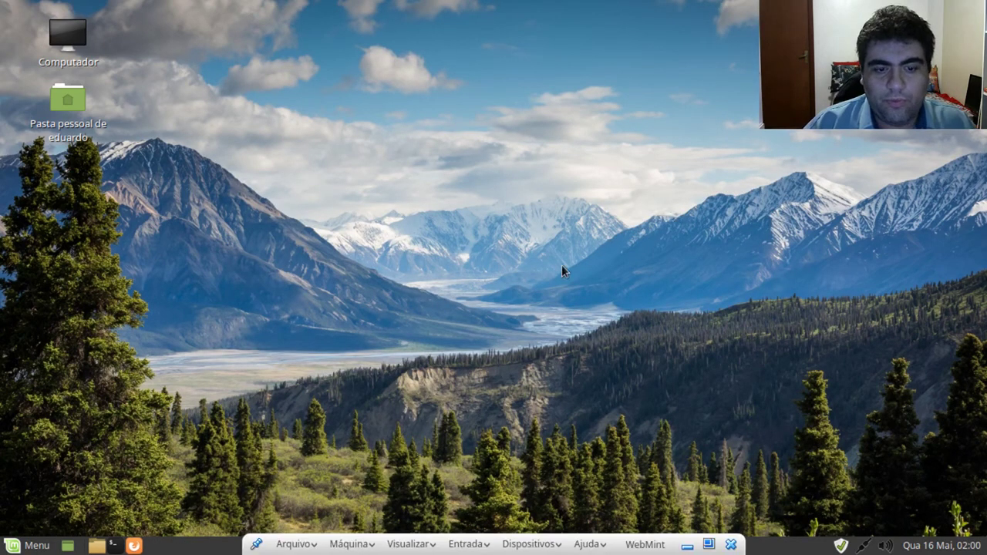
- Add the GIMP image editor from the Gráficos category to the main menu's favourites
click(28, 549)
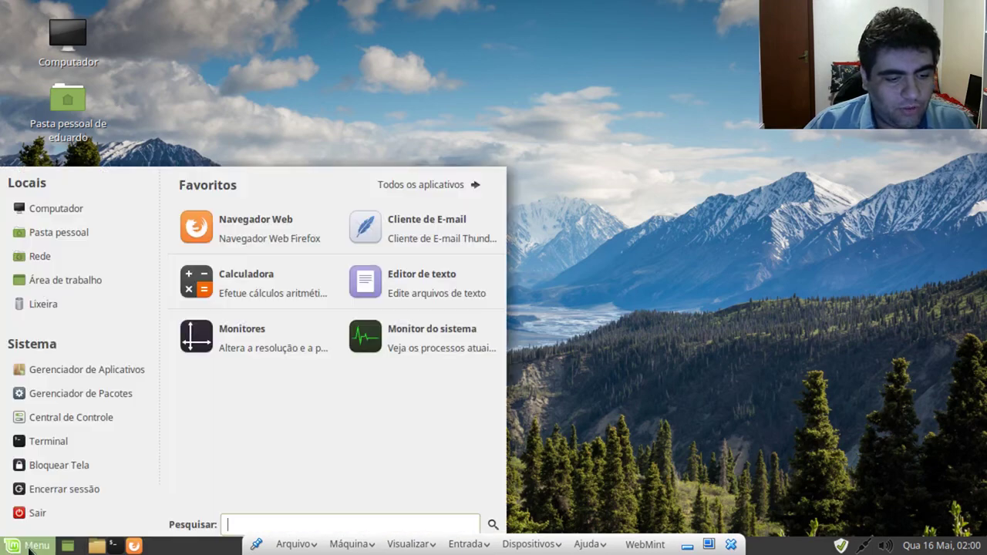
click(29, 549)
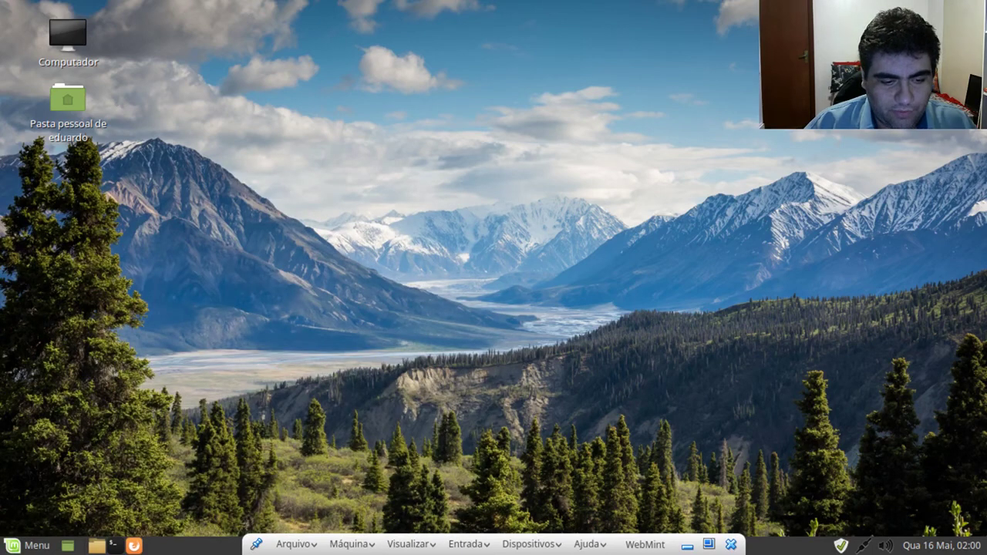
click(28, 545)
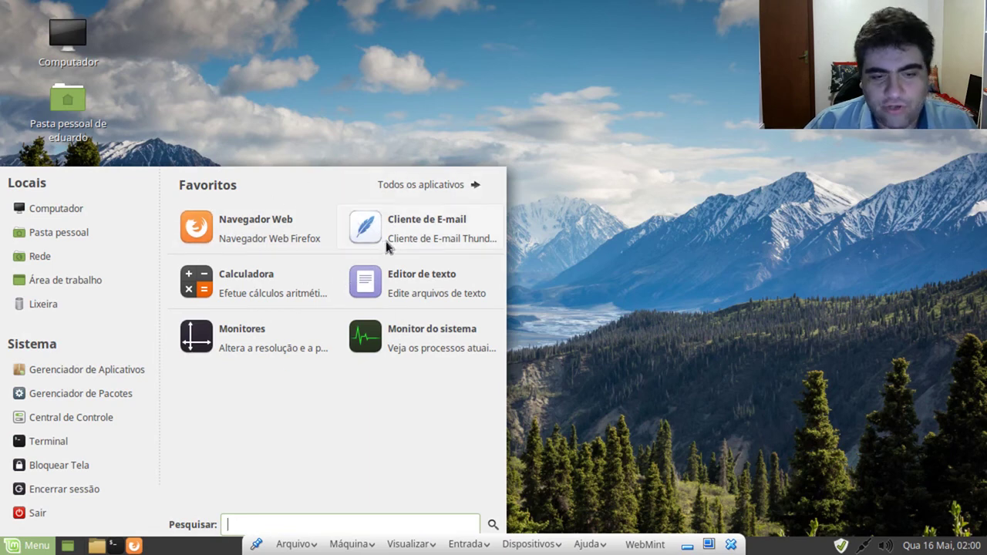
click(429, 186)
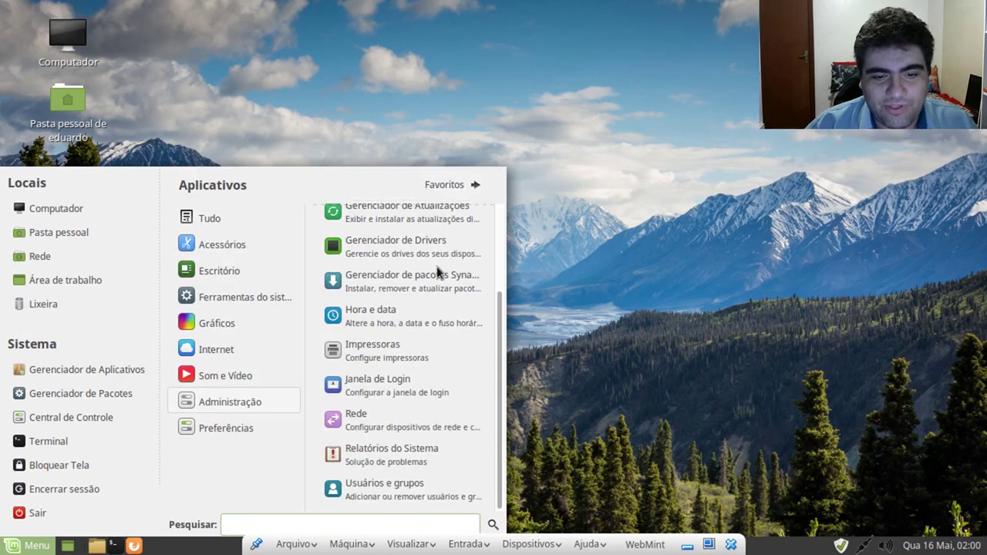
scroll(422, 275, up, 2)
click(239, 297)
click(247, 271)
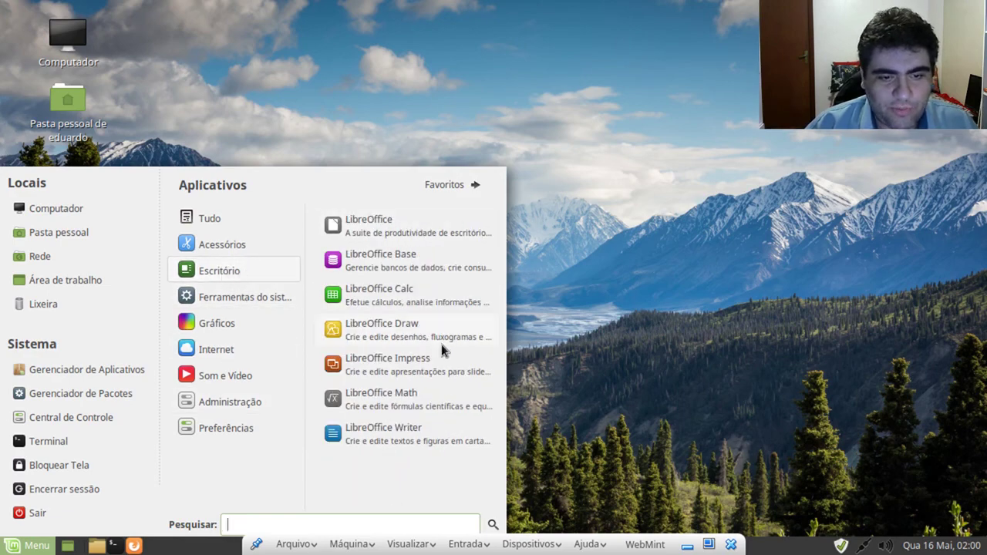
click(222, 325)
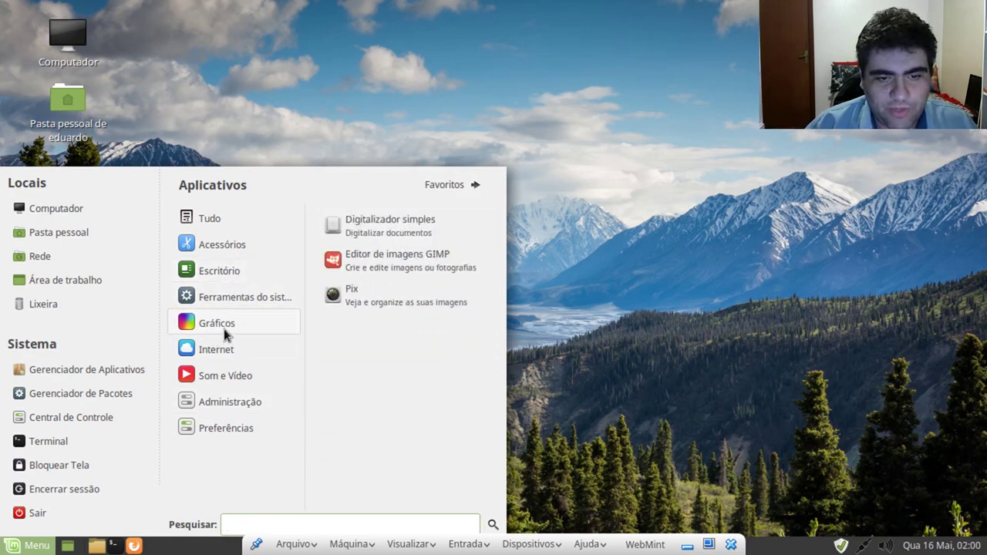
right_click(393, 272)
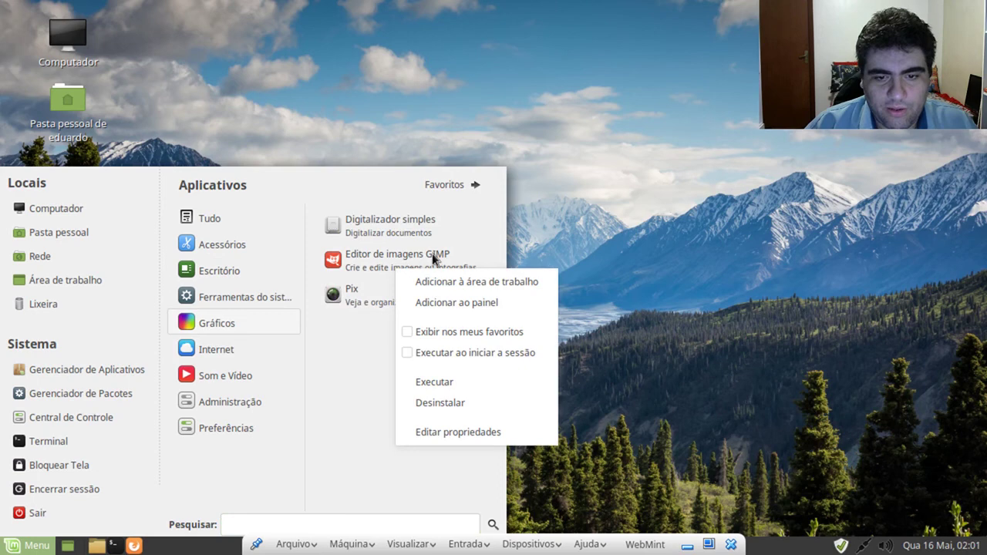
click(495, 331)
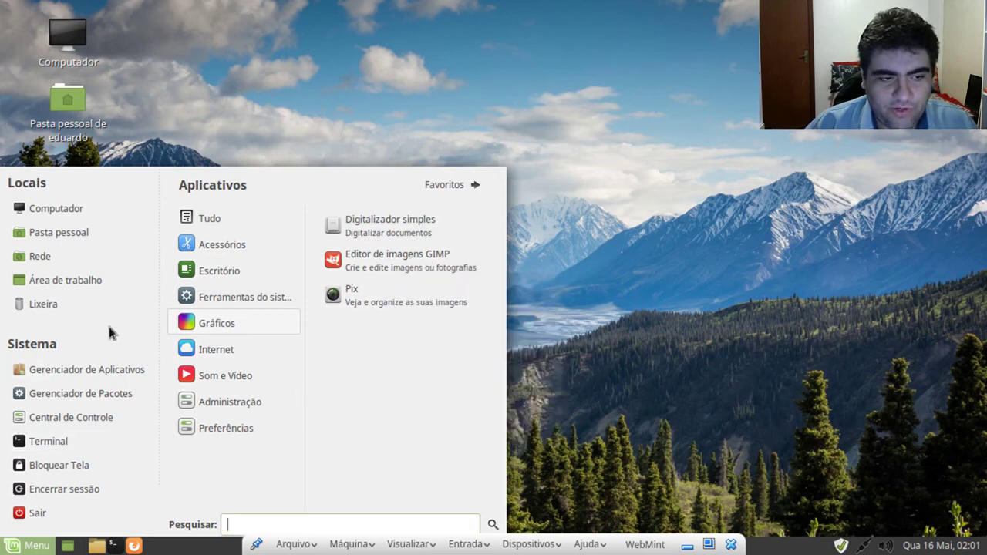
- Move the GIMP entry in the favourites to directly below Navegador Web and close the menu
click(451, 185)
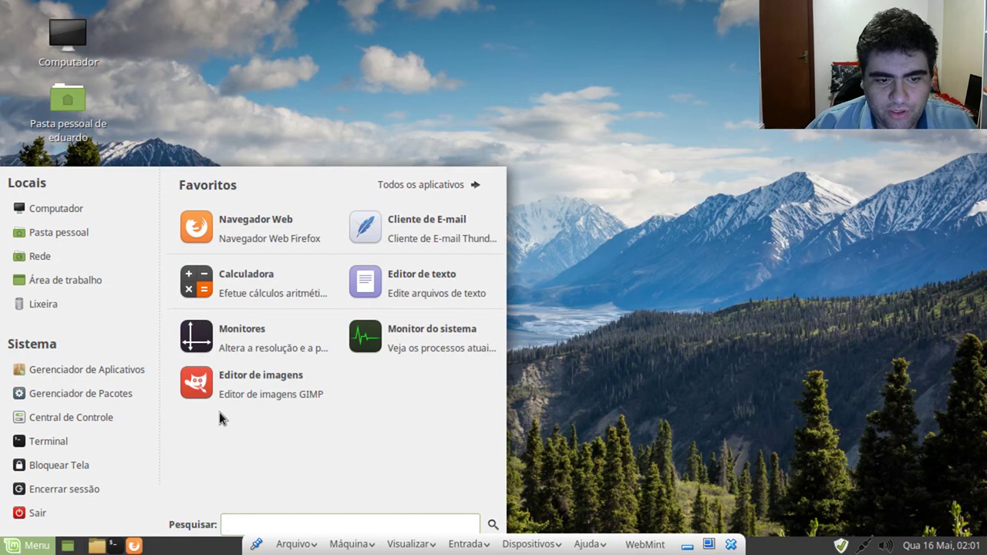
drag(236, 389, 284, 285)
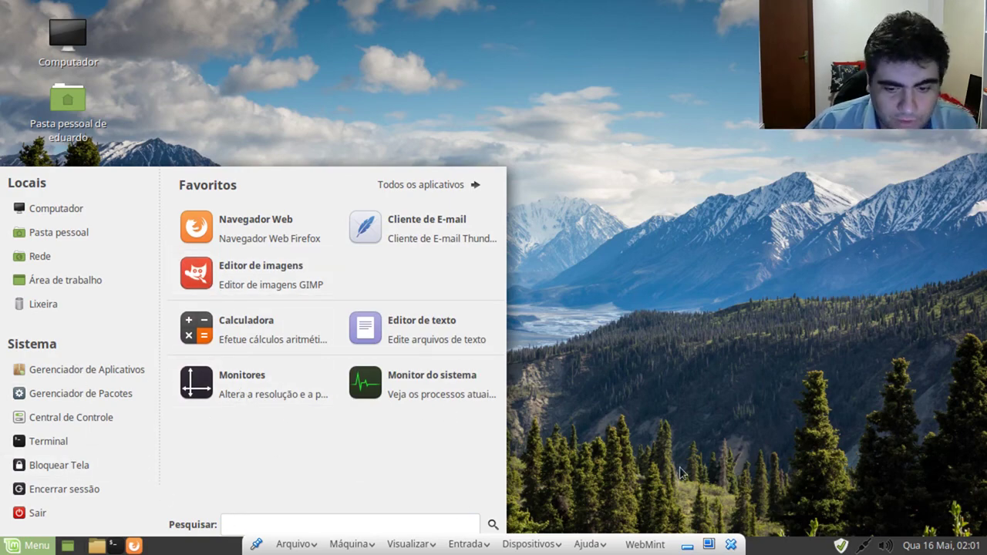
click(685, 444)
- Compare the main menu's favourites view with the full application list and look through the Acessórios category
click(27, 544)
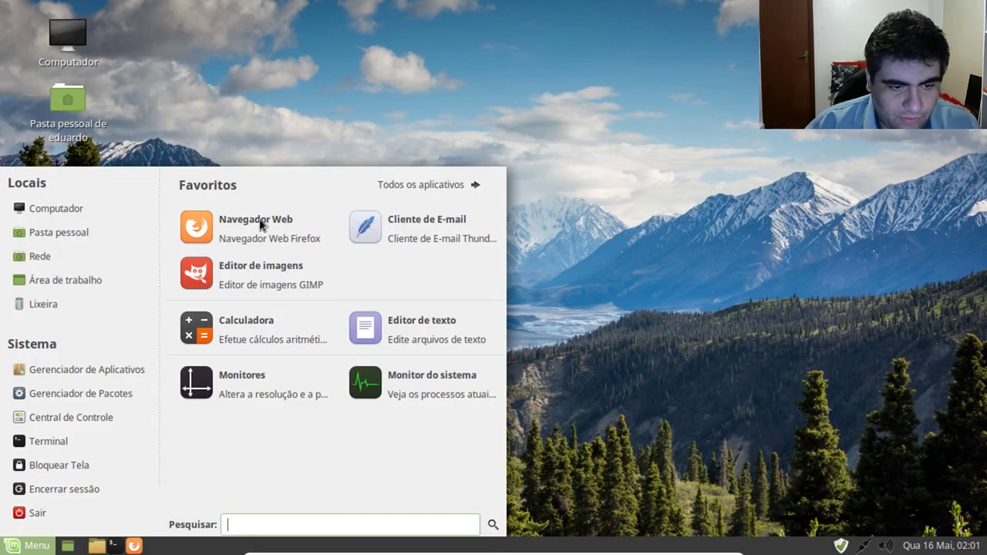
click(446, 189)
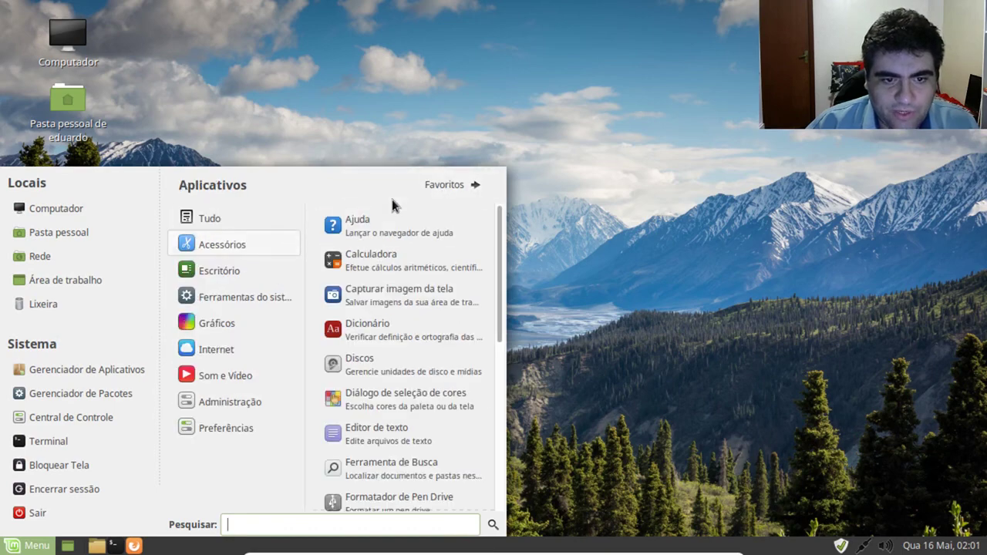
click(436, 187)
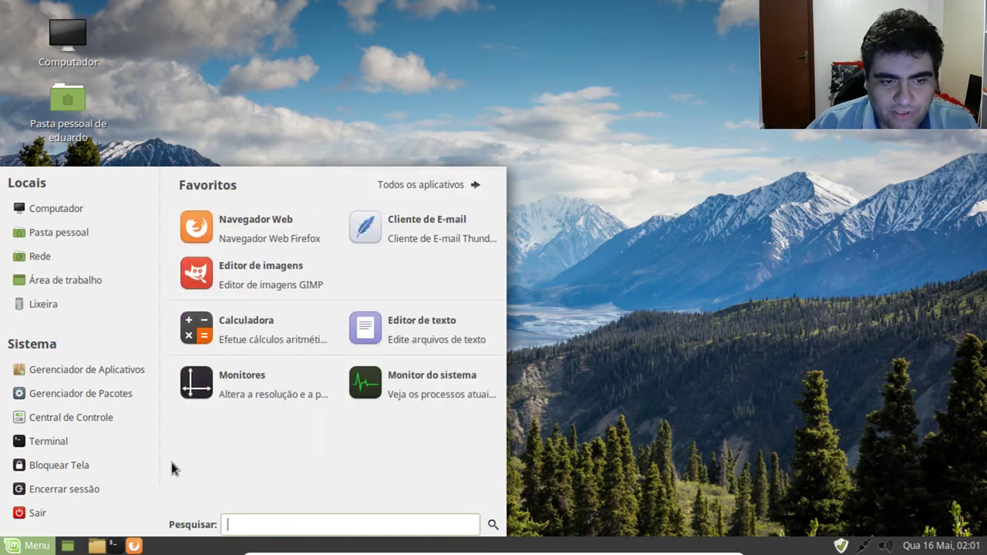
click(440, 189)
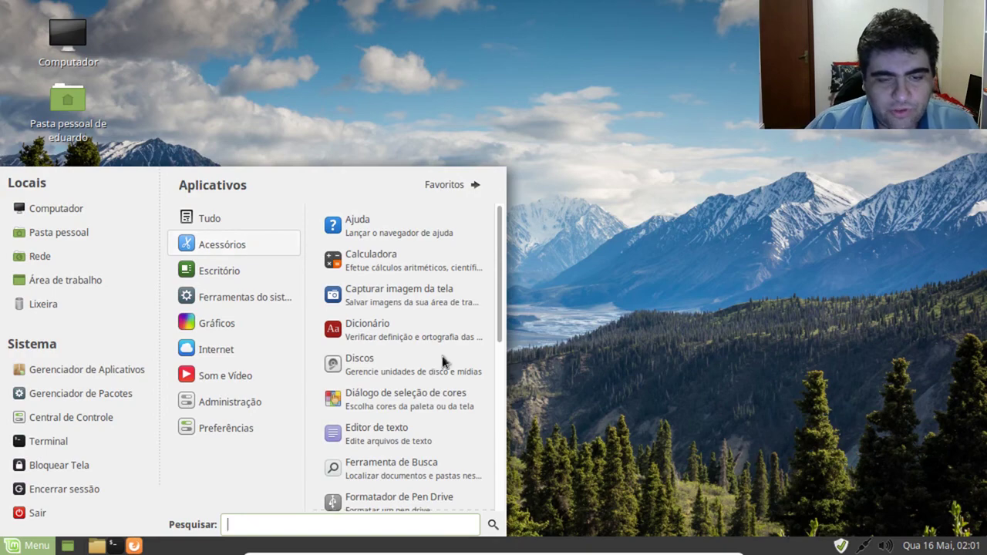
scroll(386, 308, down, 3)
scroll(389, 318, down, 1)
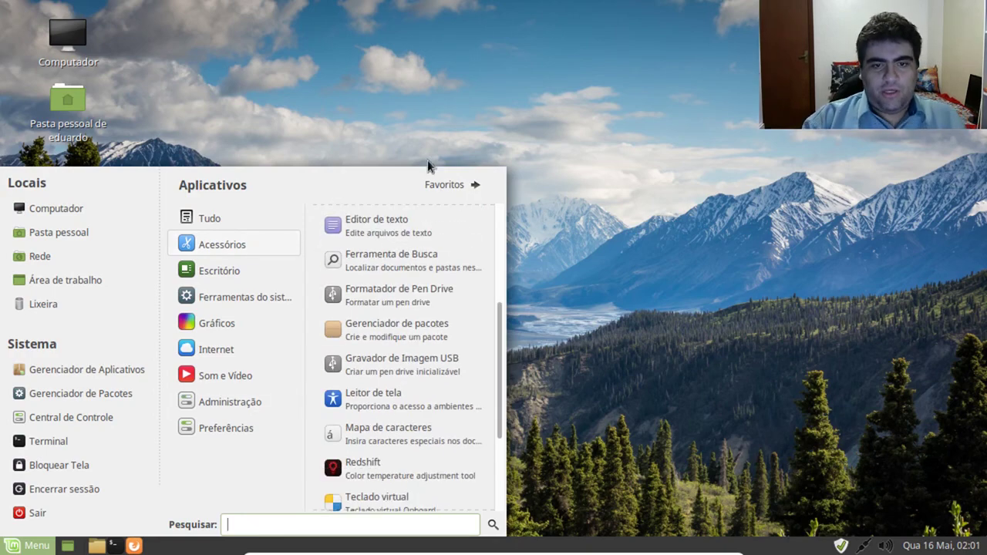
scroll(454, 336, up, 3)
click(674, 348)
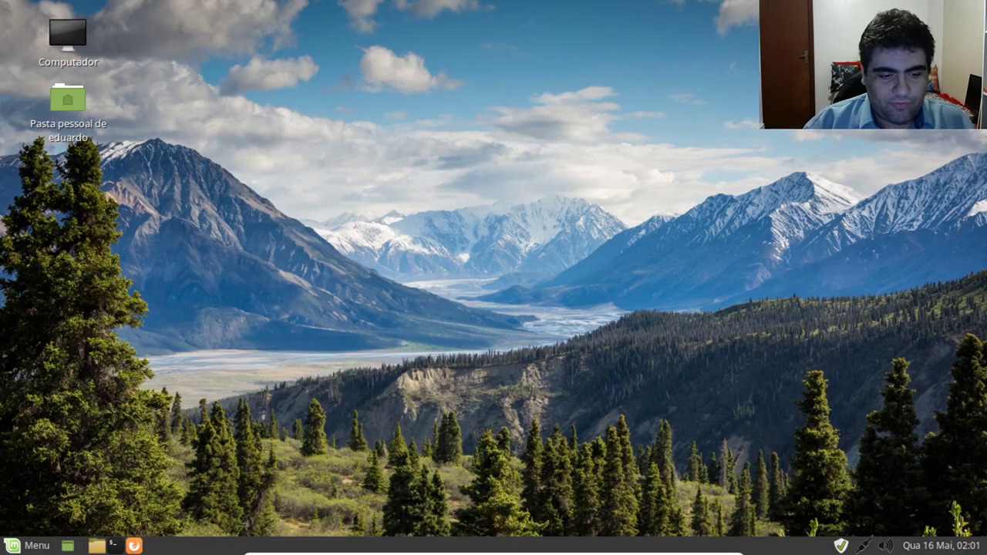
- Look through the list of all applications, search the main menu for "mon" and clear the search
click(30, 546)
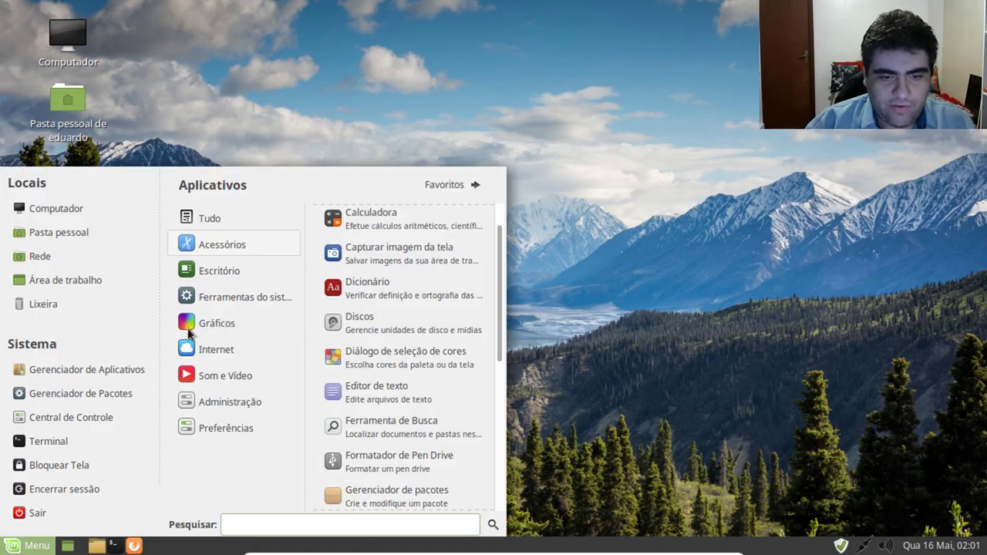
mouse_move(188, 325)
mouse_move(218, 213)
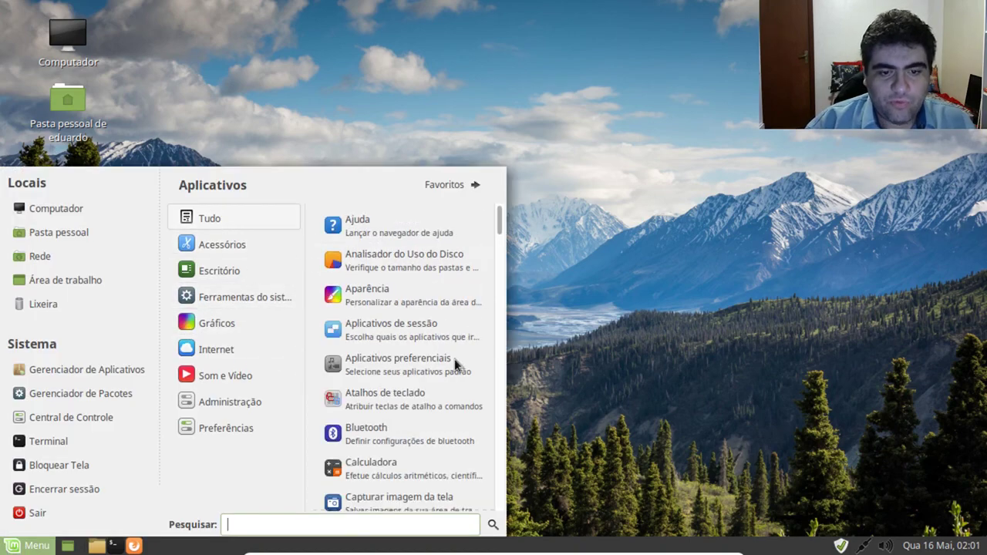
scroll(432, 380, down, 3)
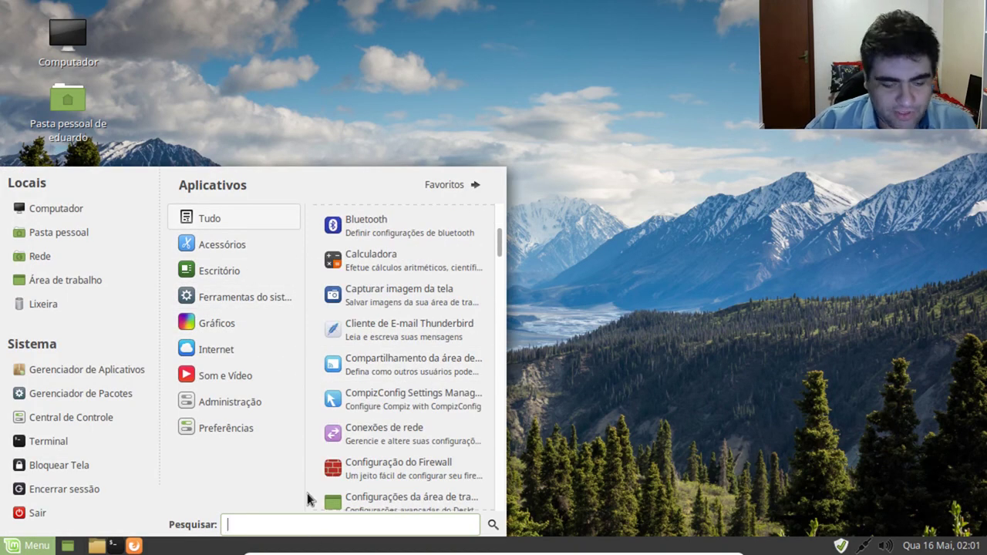
text(mon)
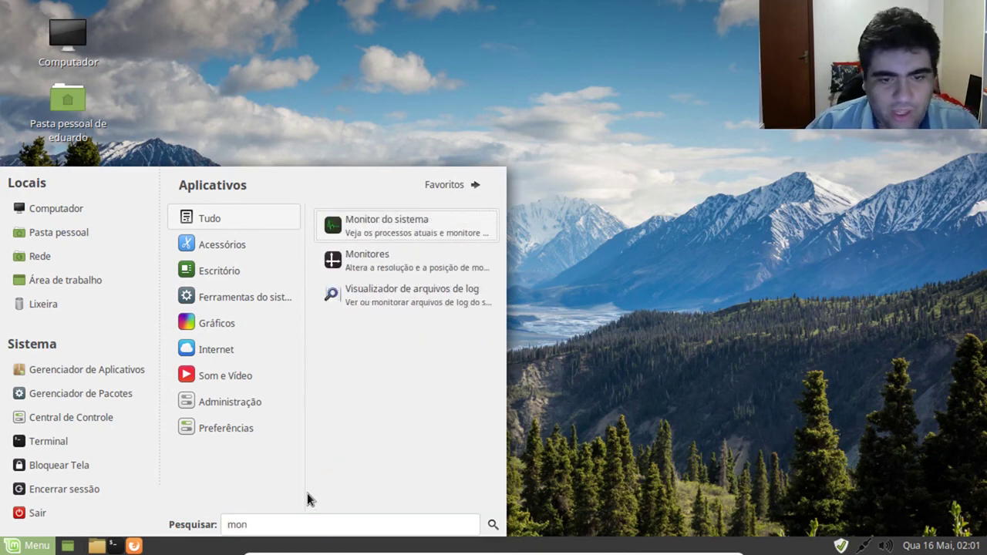
key(BackSpace)
key(BackSpace)
key(BackSpace)
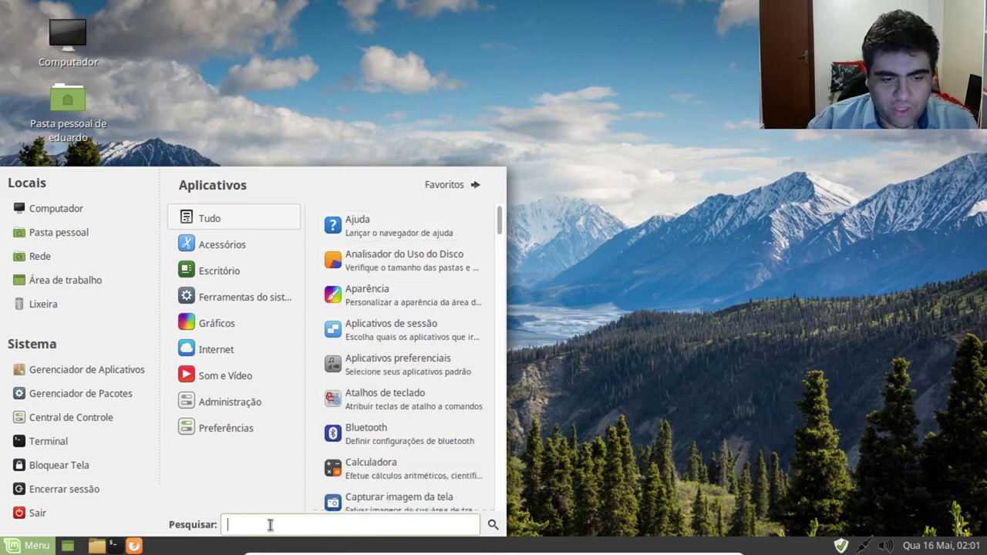
- Open Monitor do sistema from the Ferramentas do sistema category of the main menu
mouse_move(207, 403)
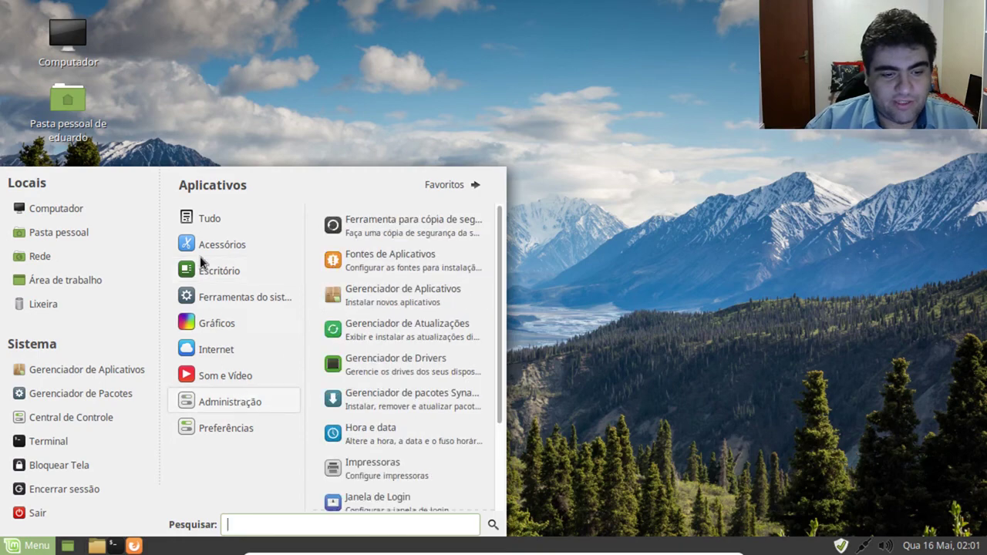
mouse_move(209, 273)
mouse_move(226, 295)
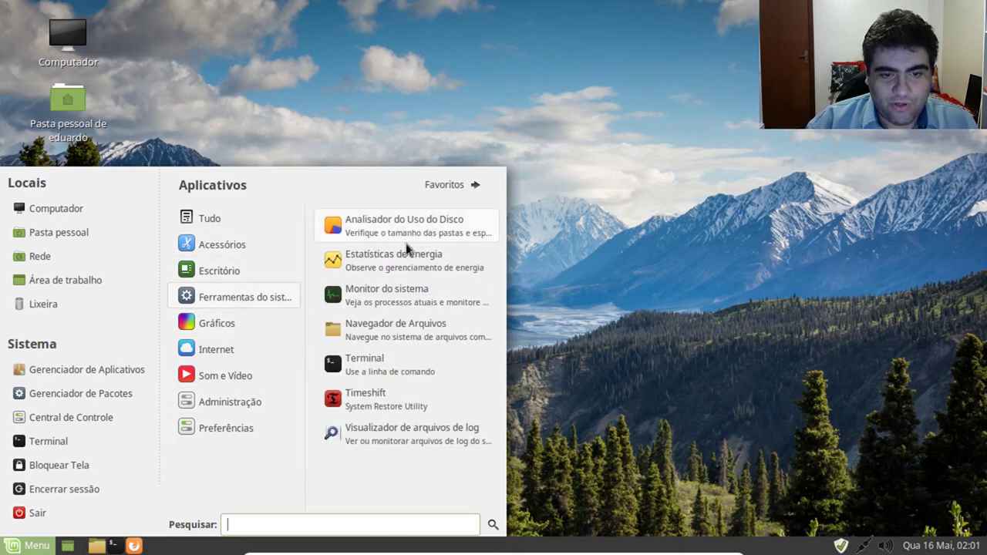
click(433, 305)
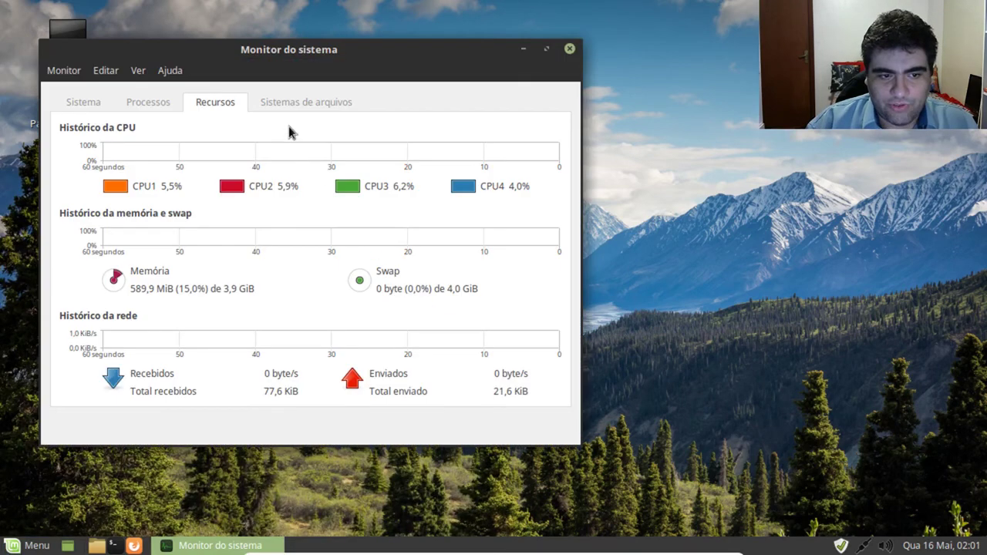
- Review the file systems, resources, process list and system information in Monitor do sistema, and close it
drag(298, 60, 482, 52)
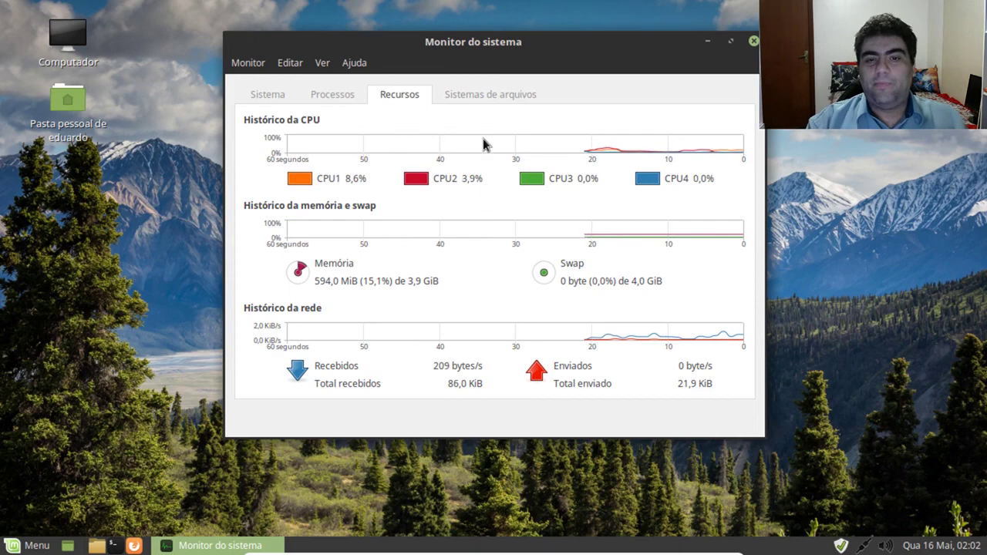
click(484, 93)
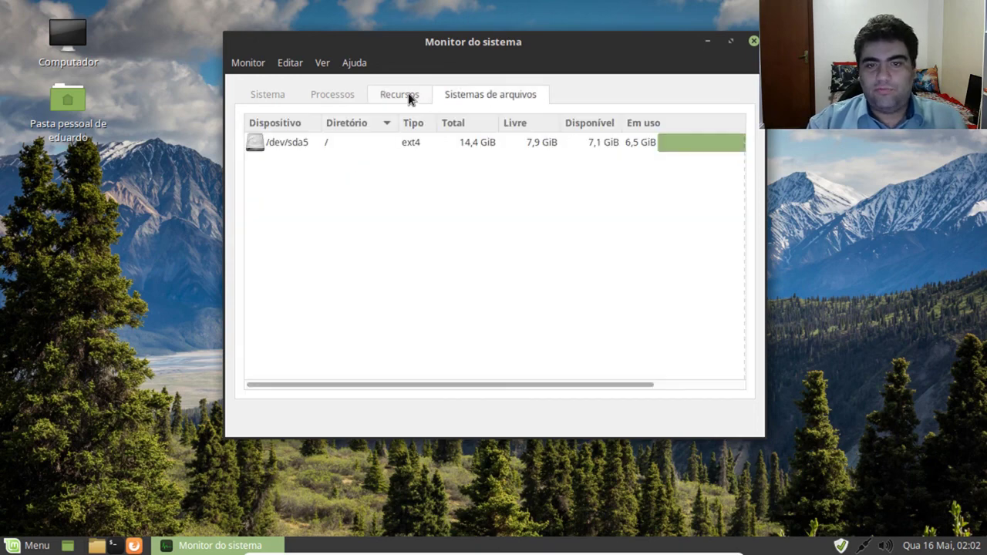
click(409, 95)
click(486, 94)
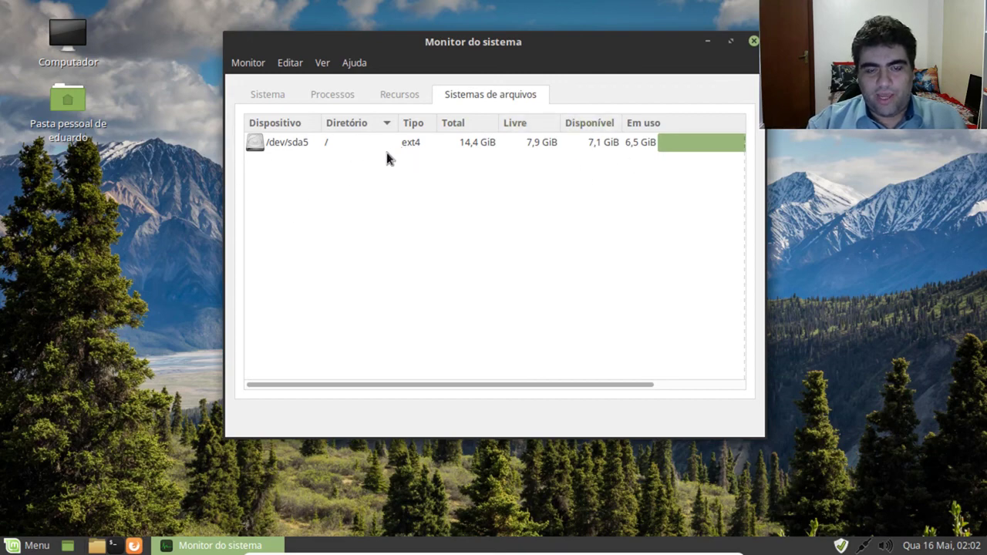
click(398, 94)
click(324, 96)
scroll(263, 216, down, 3)
scroll(467, 222, down, 2)
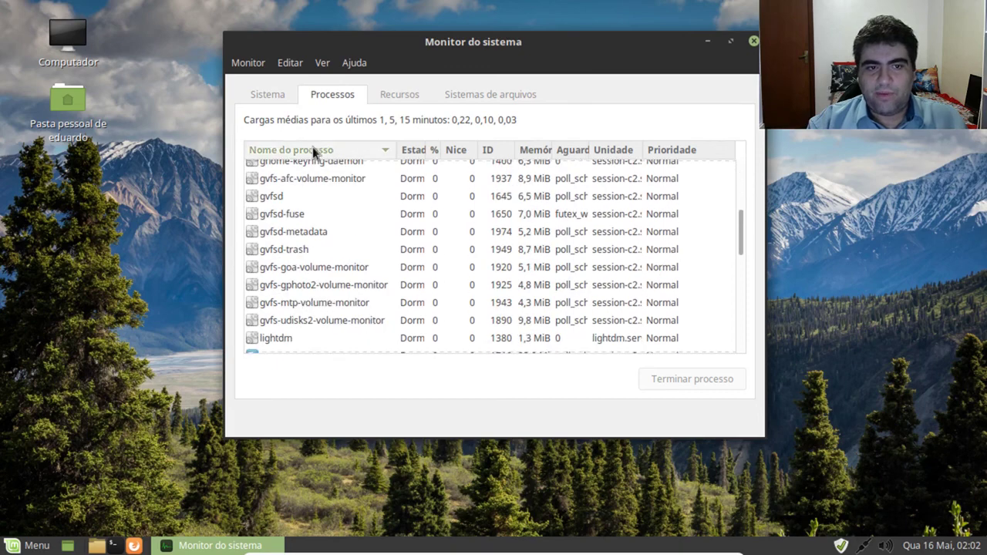
click(273, 96)
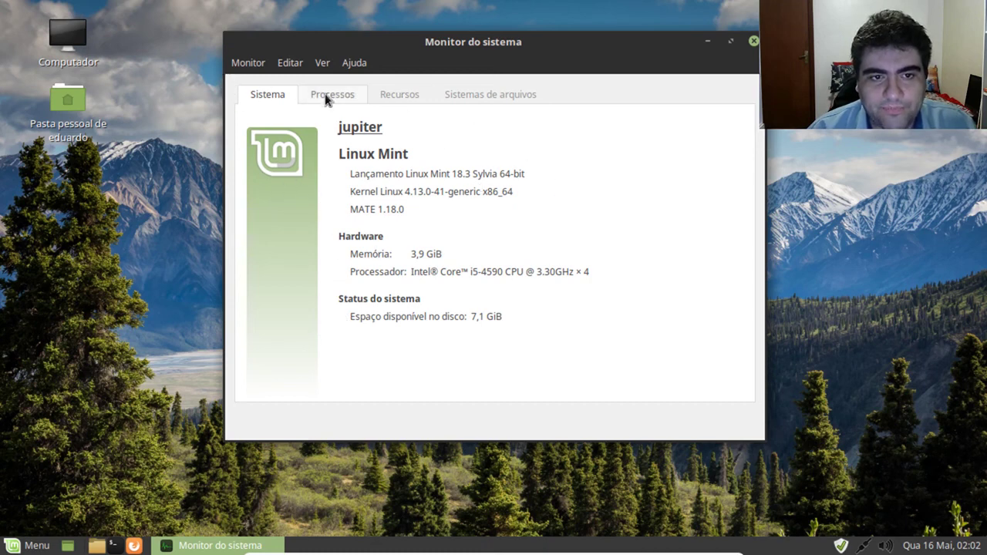
click(754, 41)
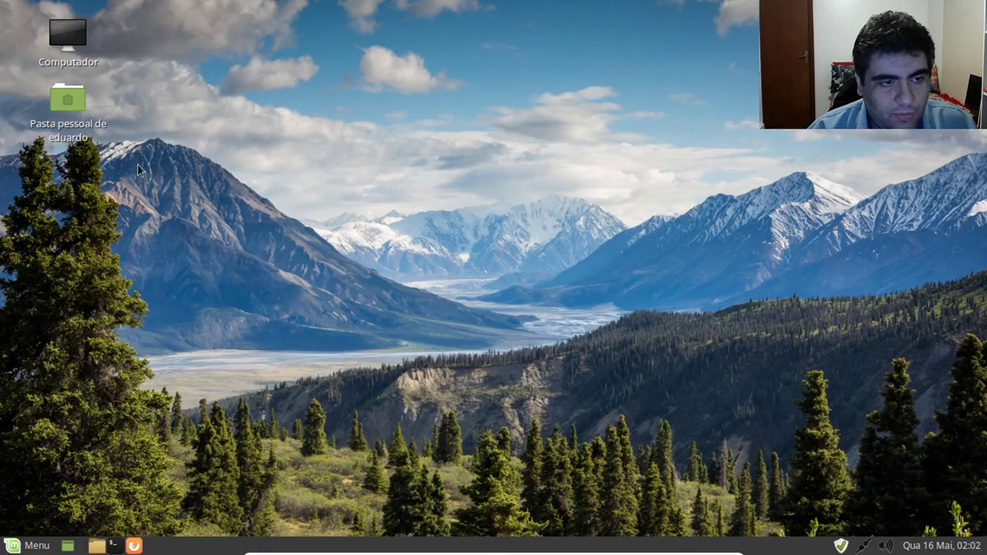
- Open the personal folder's file window and browse the Windows partition Volume 87 GB to the Downloads folder of the user's profile under Users
double_click(71, 126)
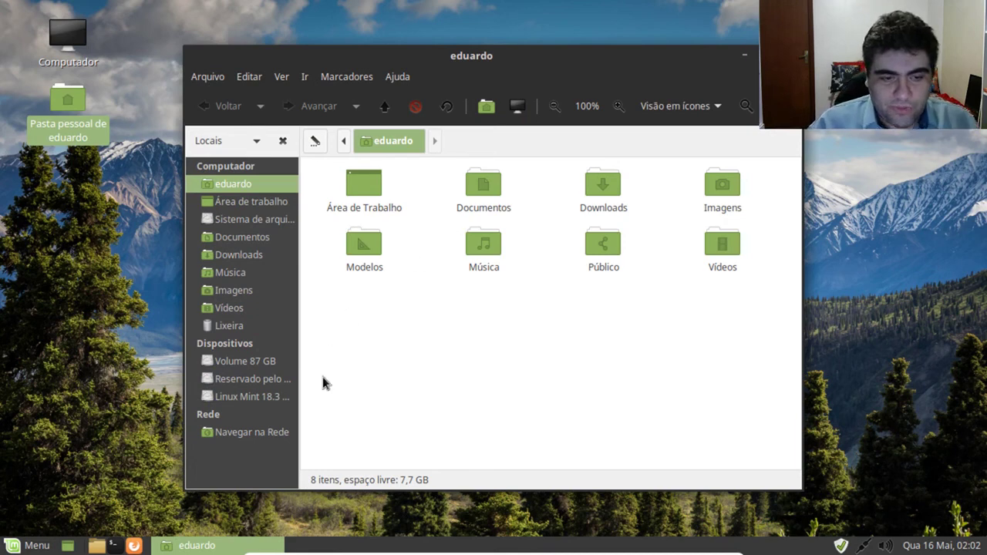
click(246, 361)
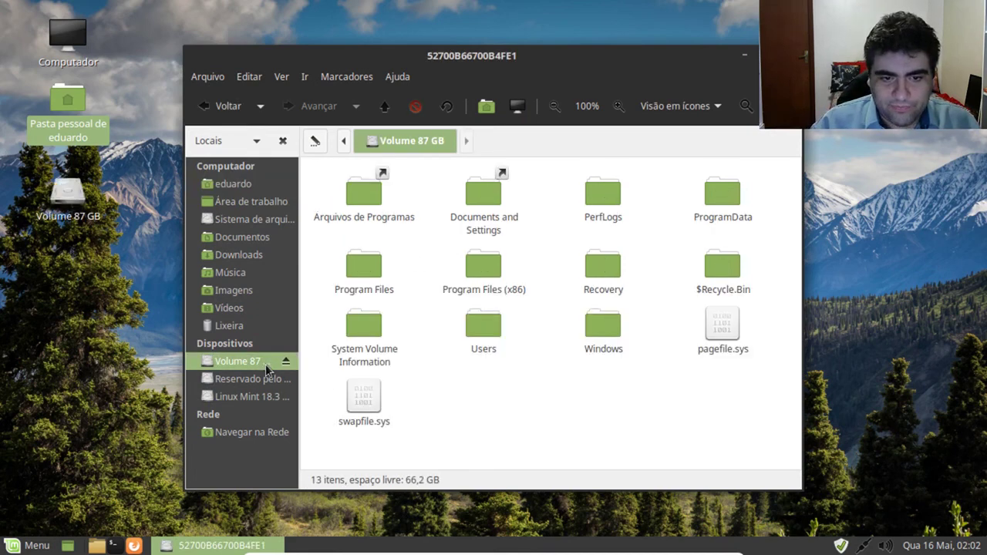
click(602, 327)
double_click(496, 328)
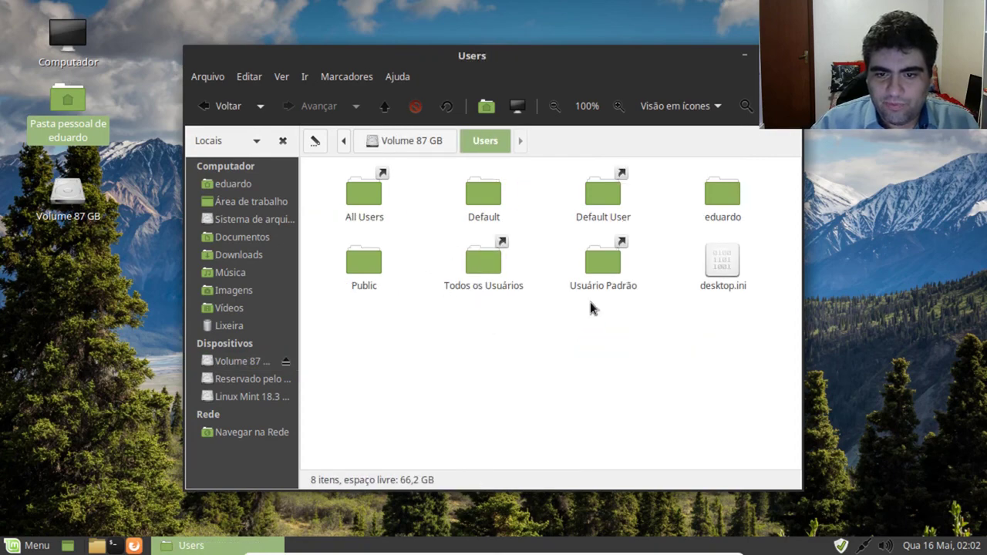
double_click(723, 192)
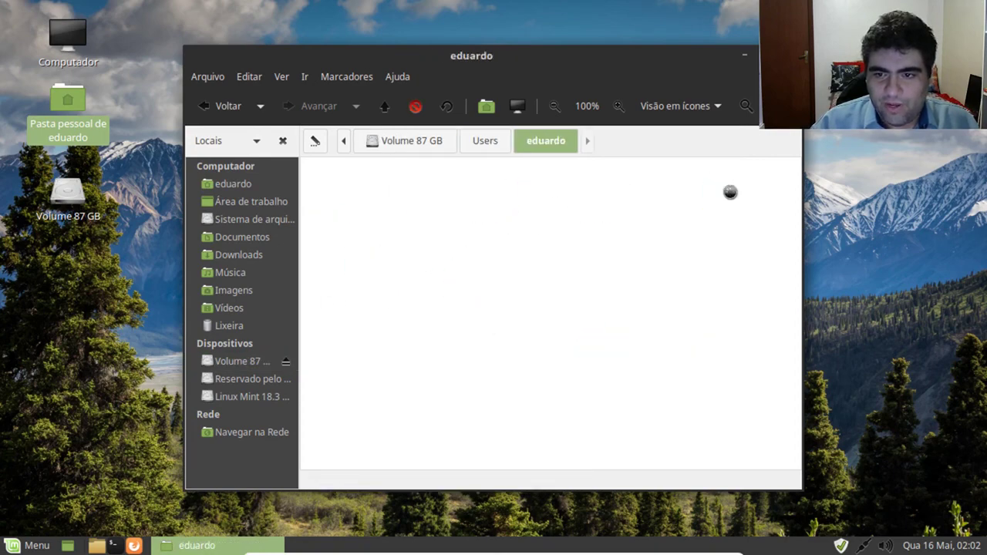
scroll(552, 339, down, 5)
scroll(551, 335, up, 5)
double_click(588, 333)
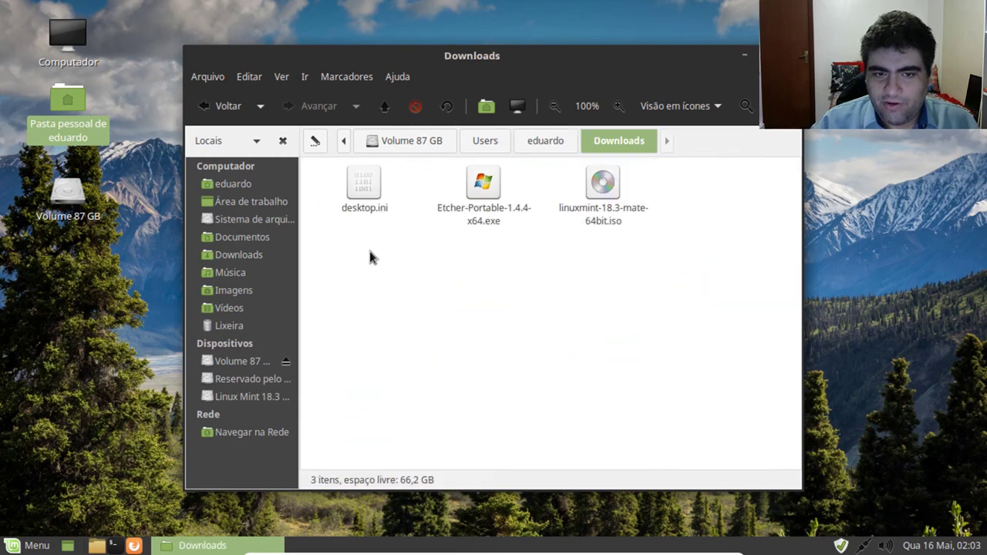
drag(491, 266, 629, 318)
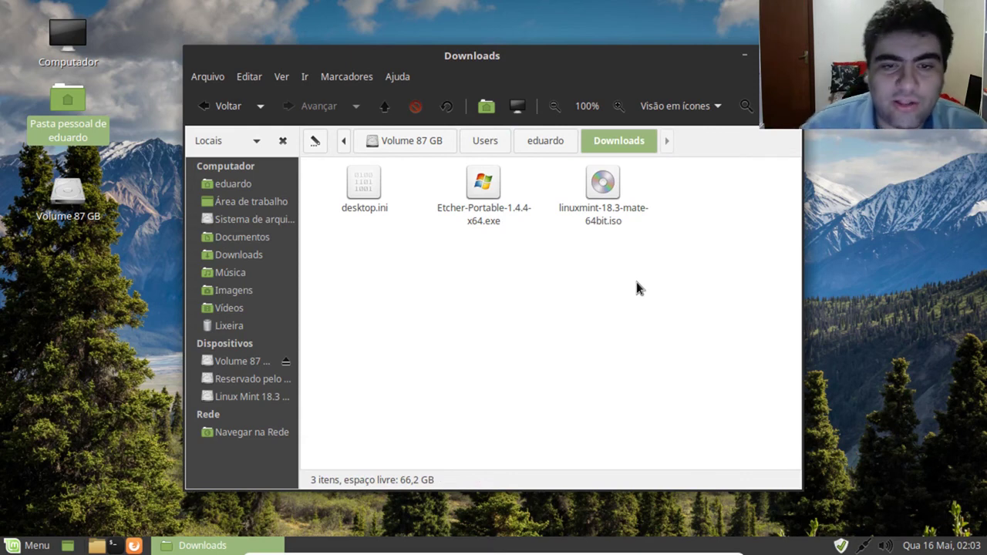
- Examine the top-level contents of Volume 87 GB, Linux Mint 18.3 MATE 64-bit and Reservado pelo Sistema, including the latter's Boot folder
click(245, 361)
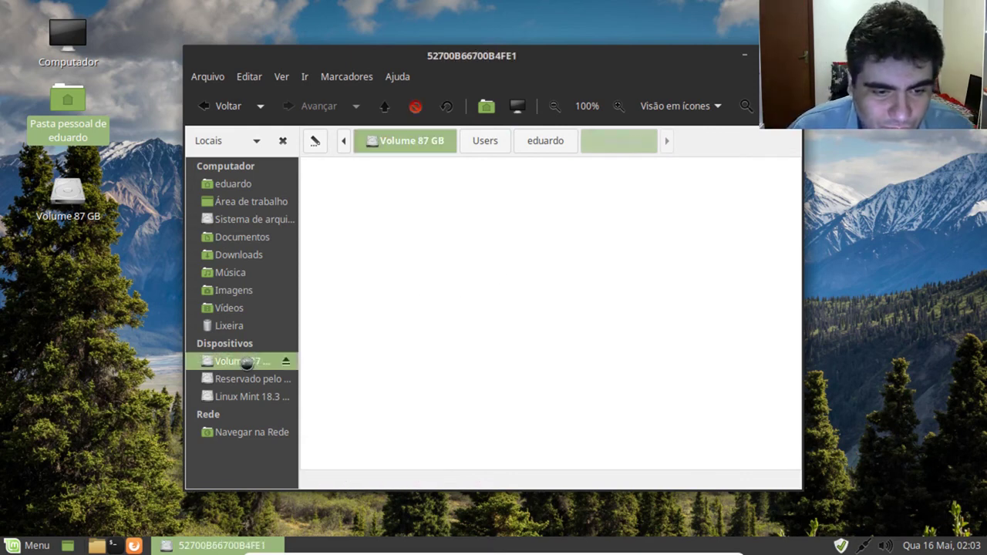
click(500, 411)
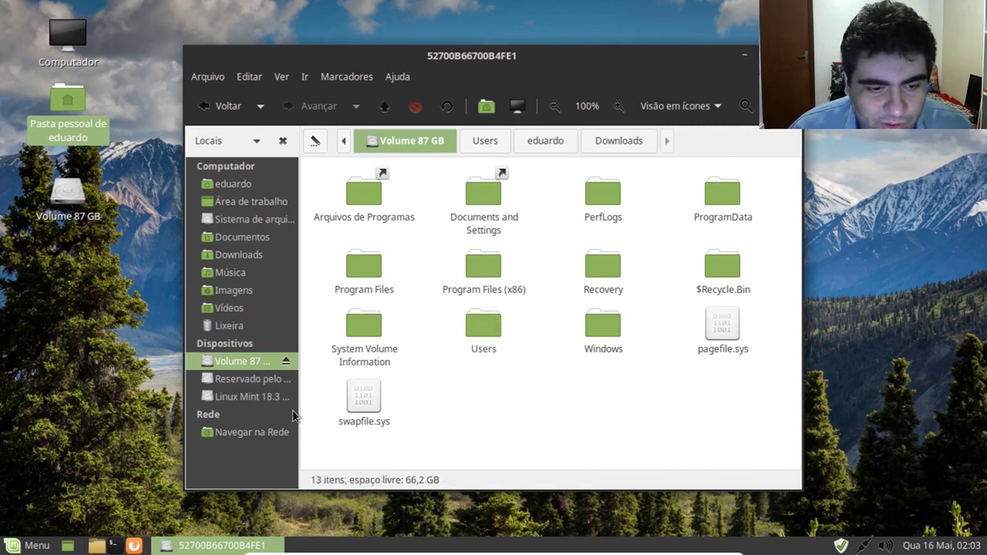
click(242, 398)
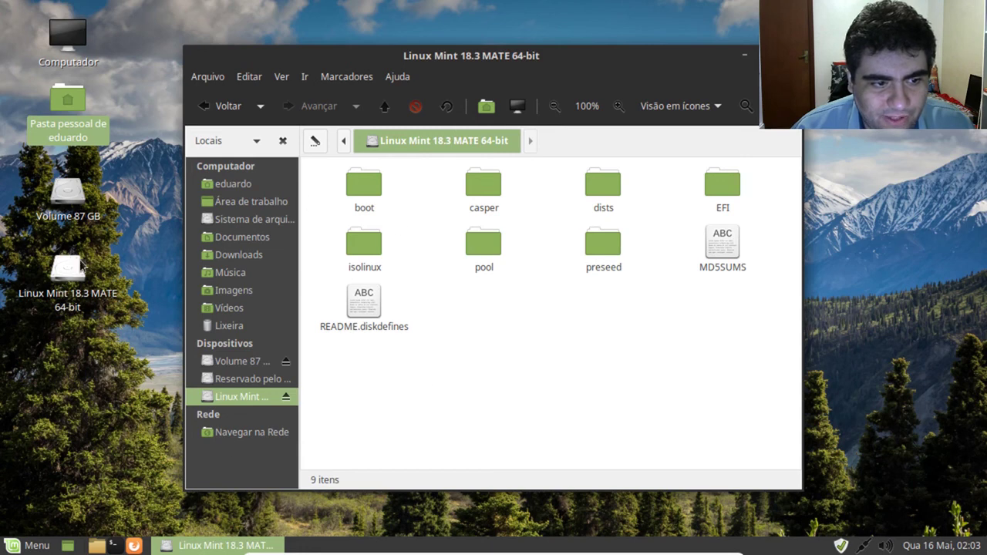
click(239, 382)
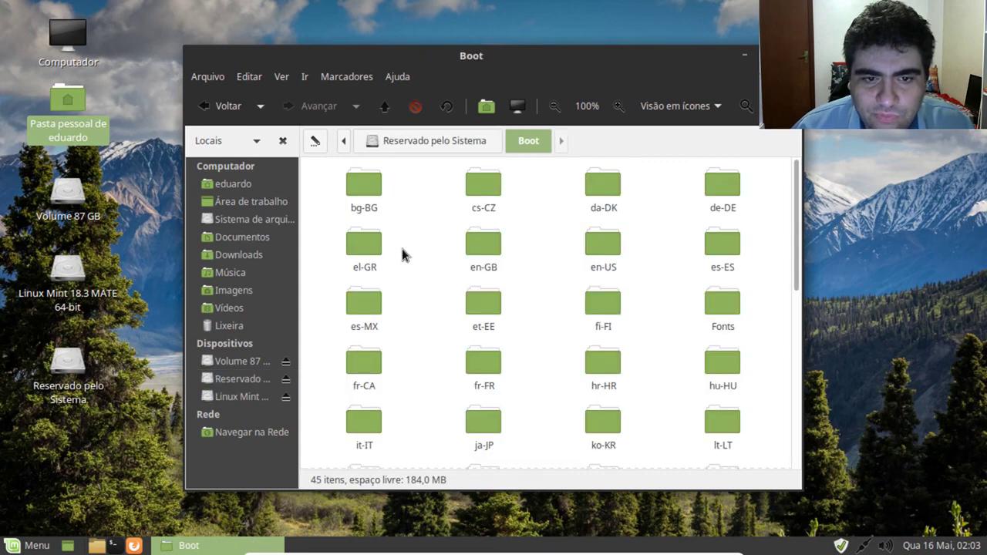
click(429, 142)
click(570, 288)
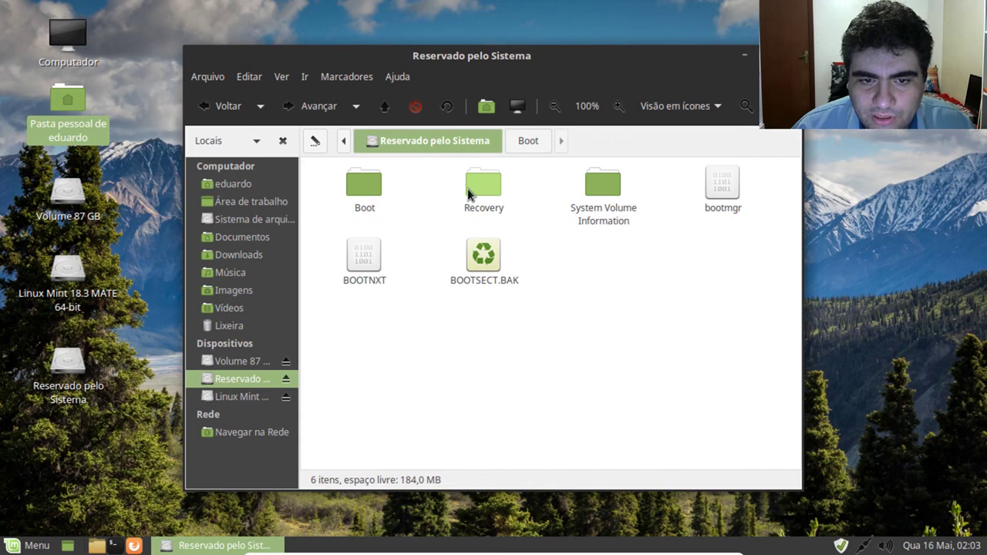
- Unmount the Reservado pelo Sistema, Volume 87 GB and Linux Mint 18.3 MATE 64-bit volumes
click(284, 383)
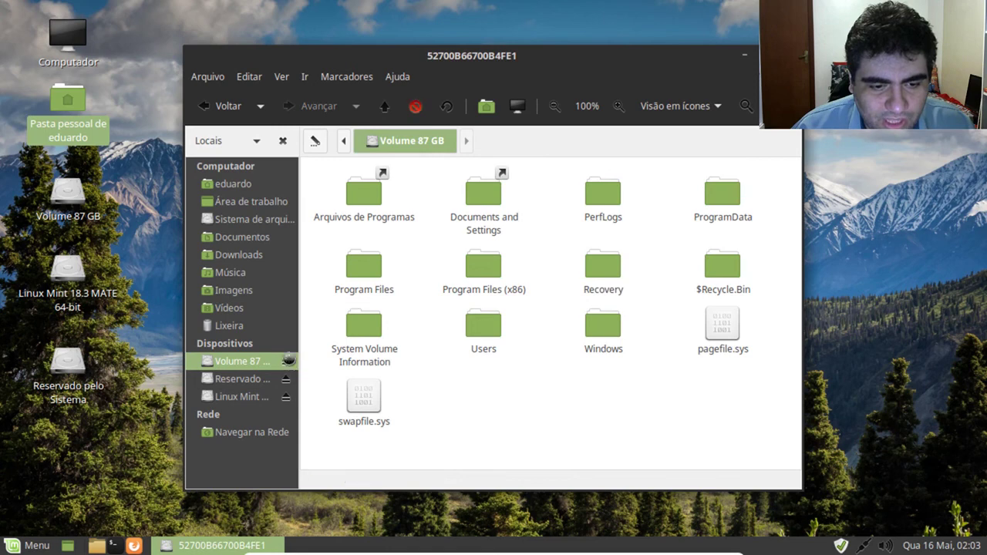
click(286, 361)
click(285, 396)
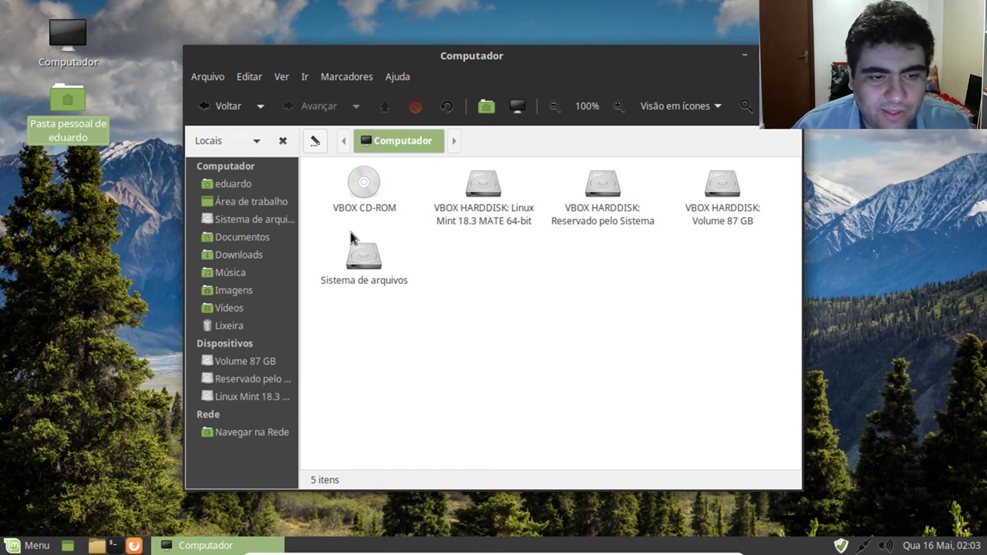
- Look through the personal folder and its Downloads, Área de Trabalho and Documentos subfolders, returning to the personal folder
click(233, 185)
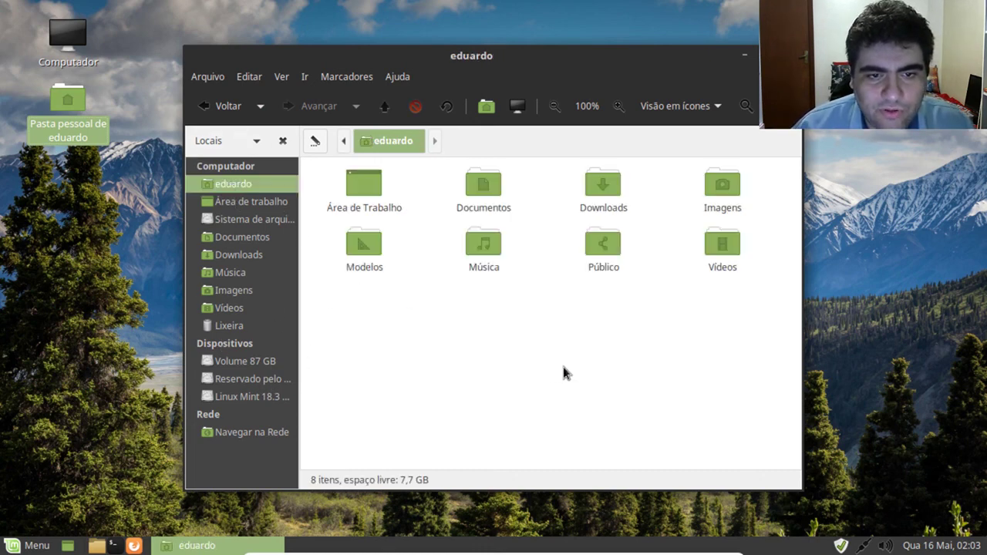
drag(745, 344, 344, 154)
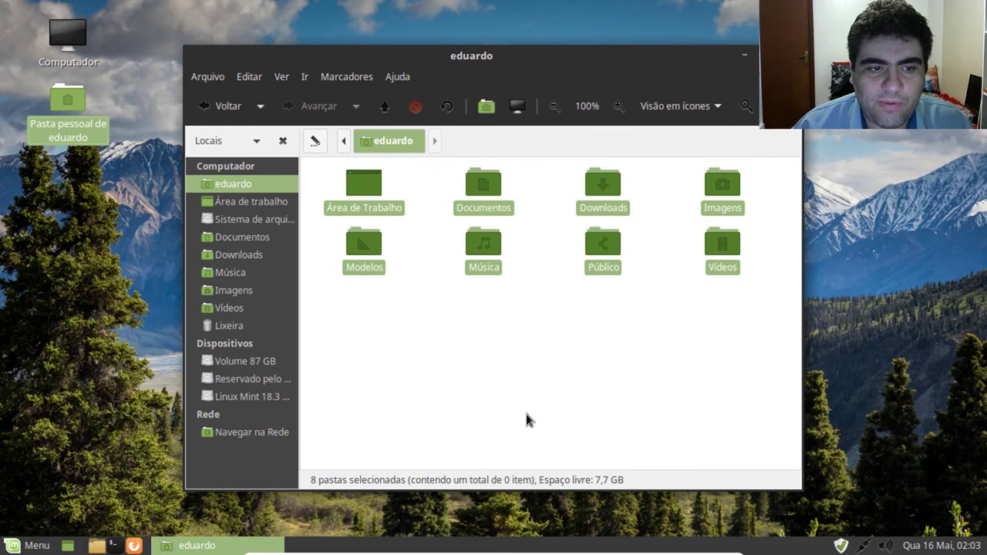
click(526, 416)
drag(751, 324, 346, 159)
click(456, 346)
double_click(609, 199)
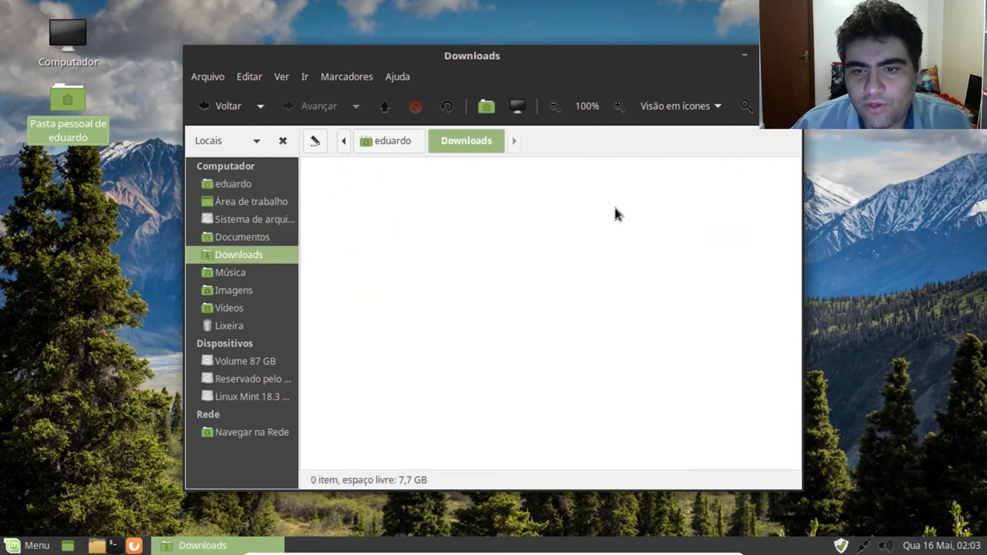
click(379, 141)
double_click(368, 202)
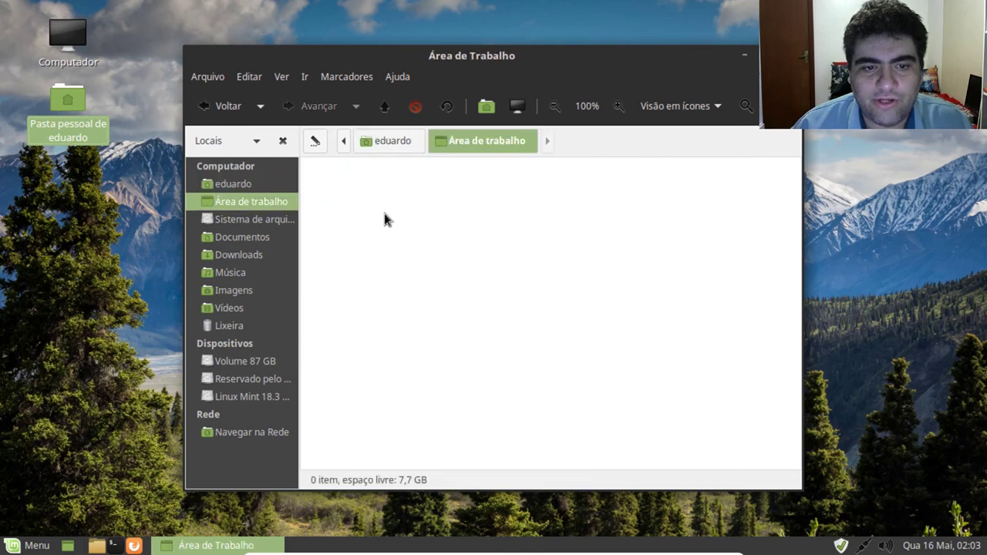
click(385, 140)
double_click(469, 188)
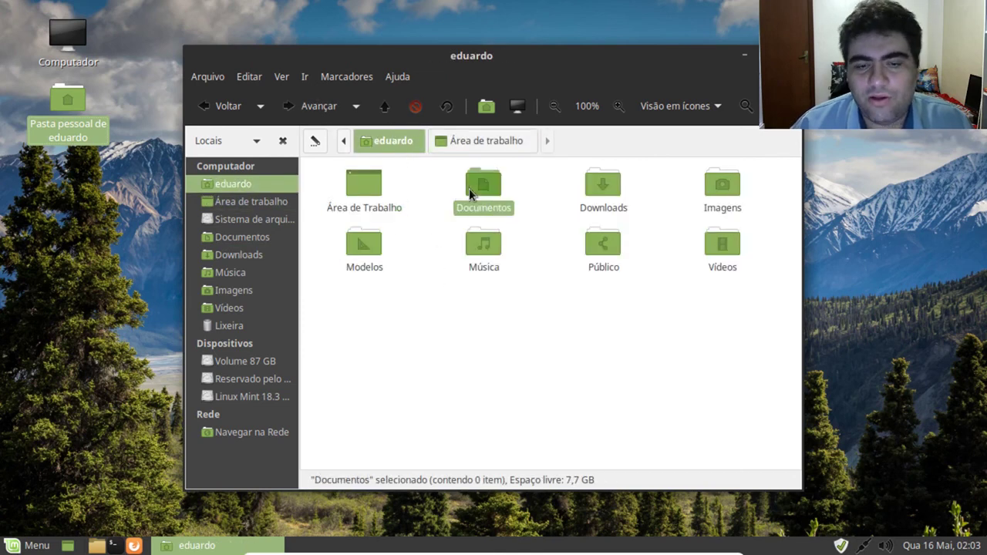
click(379, 140)
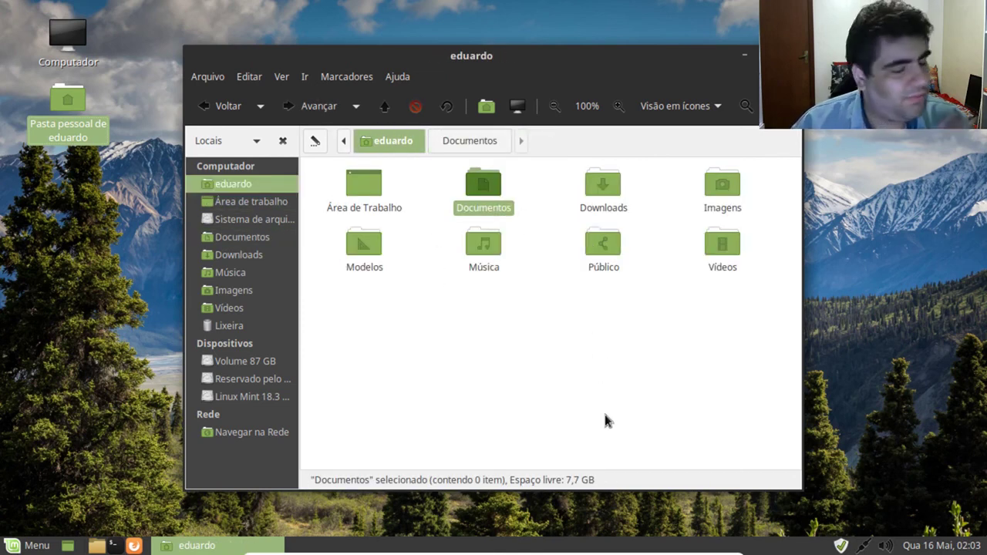
click(531, 406)
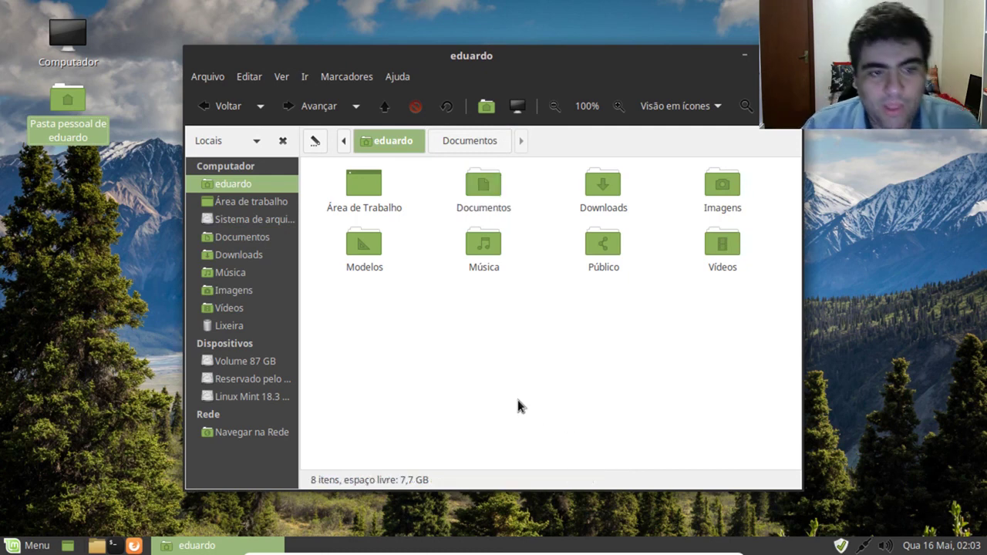
- Examine the Linux root directory under Sistema de arquivos, from the bin folder down to the vmlinuz files
click(251, 220)
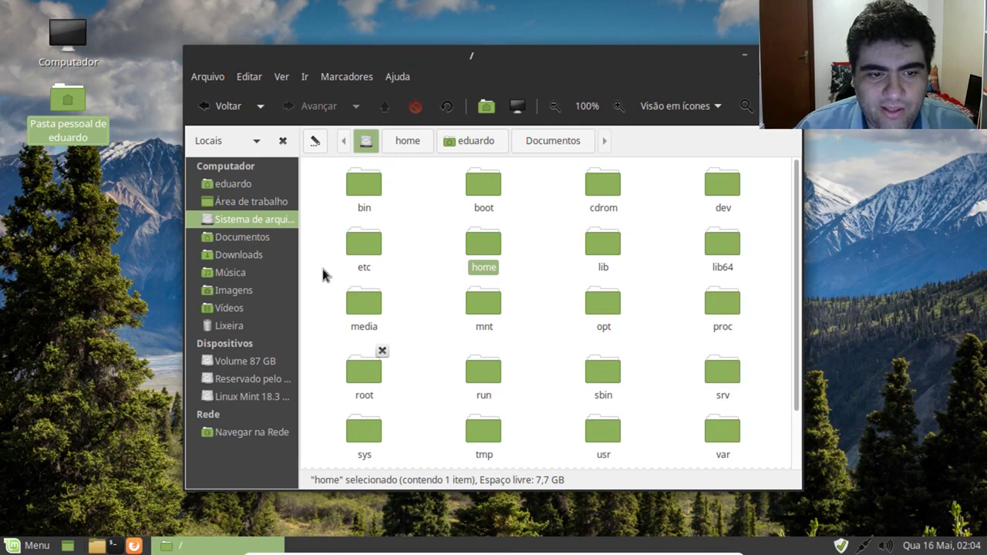
click(250, 236)
click(256, 221)
click(541, 298)
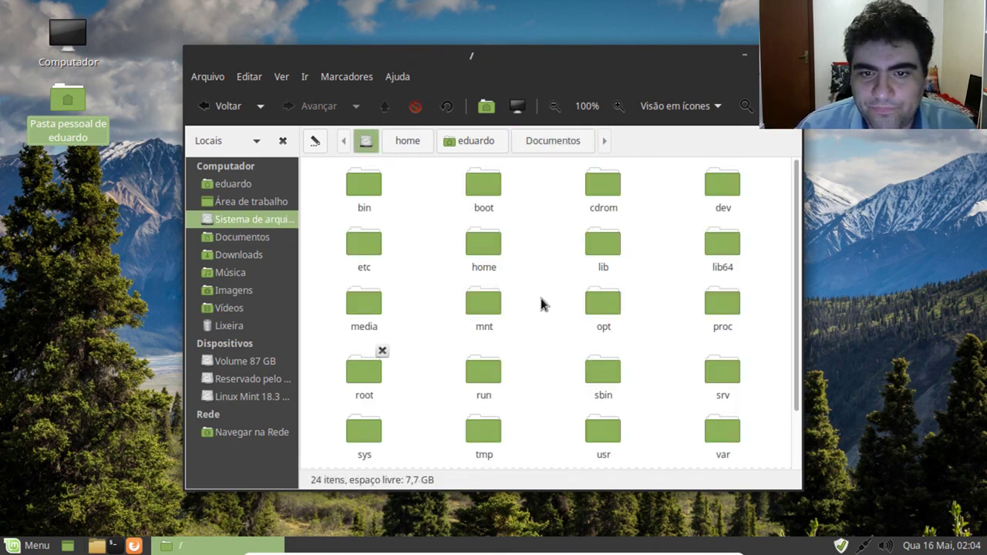
scroll(537, 320, down, 2)
scroll(547, 370, up, 2)
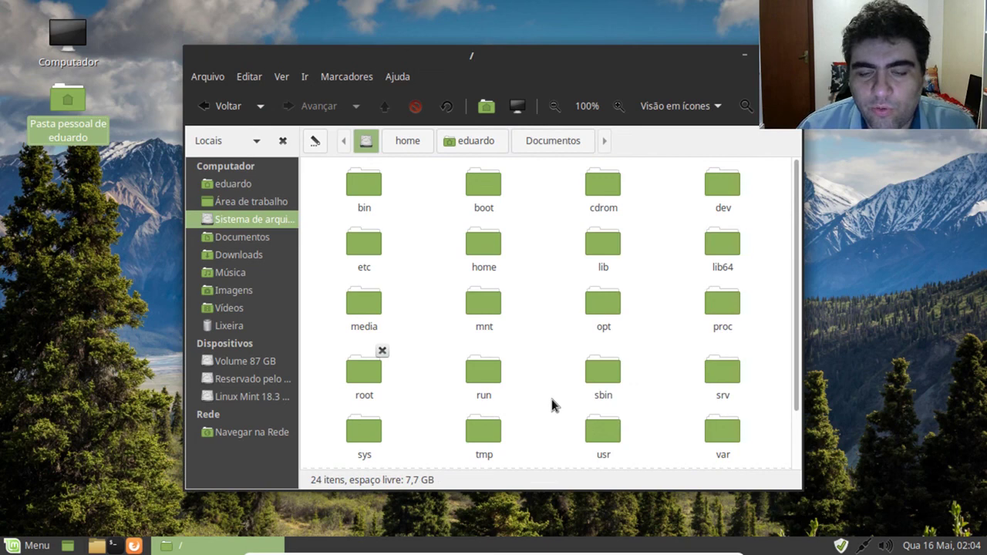
scroll(455, 274, down, 2)
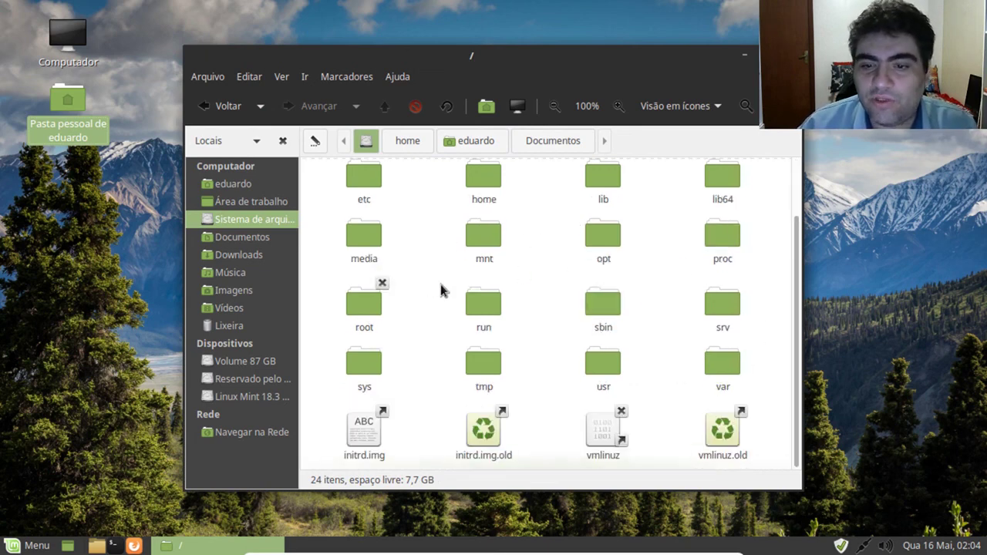
scroll(533, 340, up, 2)
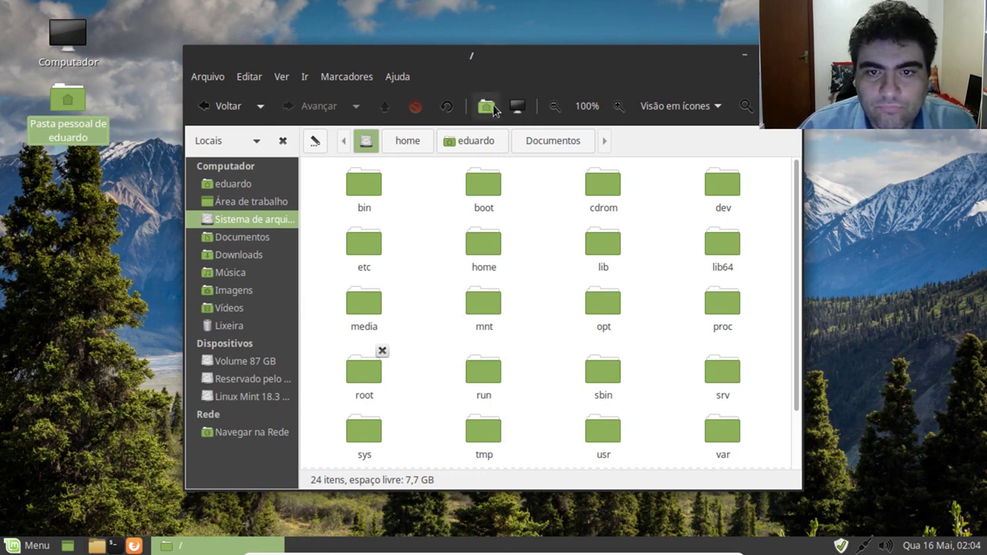
- Create a new folder with the default name in Área de Trabalho and select it on the desktop
drag(522, 61, 556, 57)
click(282, 198)
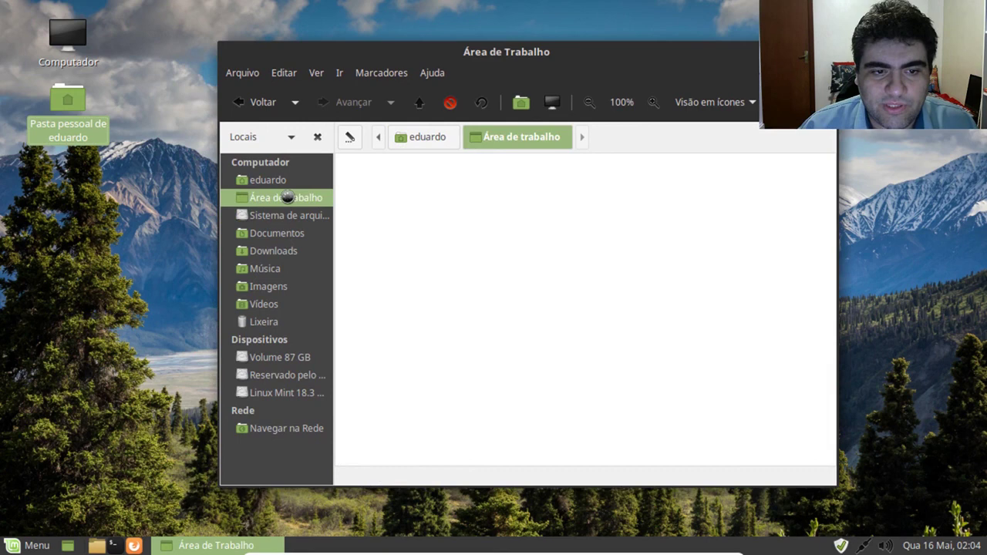
right_click(428, 209)
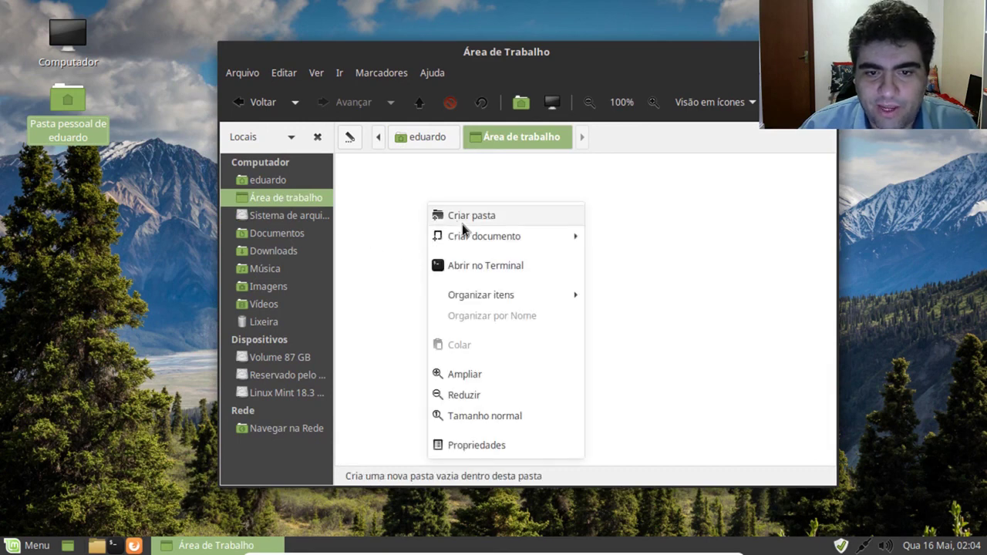
click(462, 222)
click(485, 270)
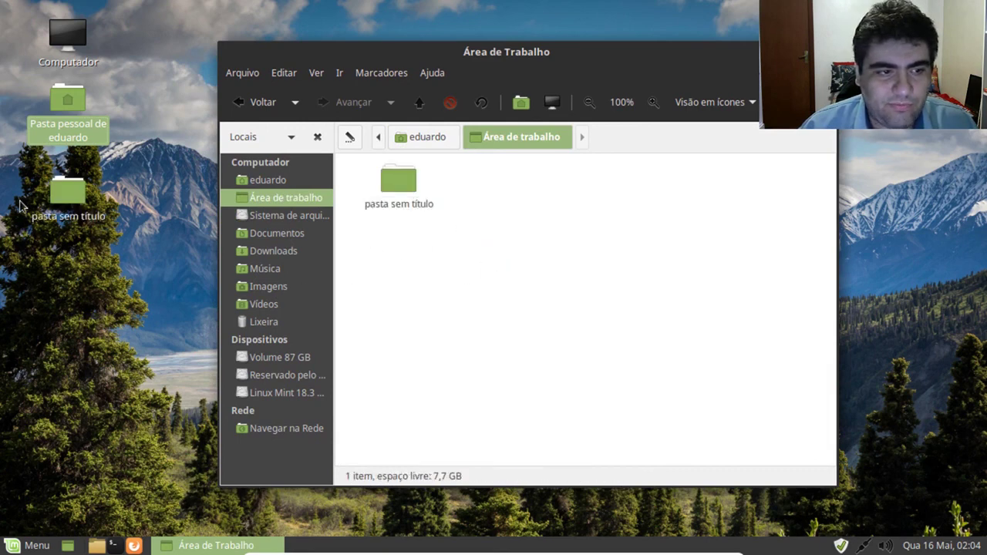
click(85, 206)
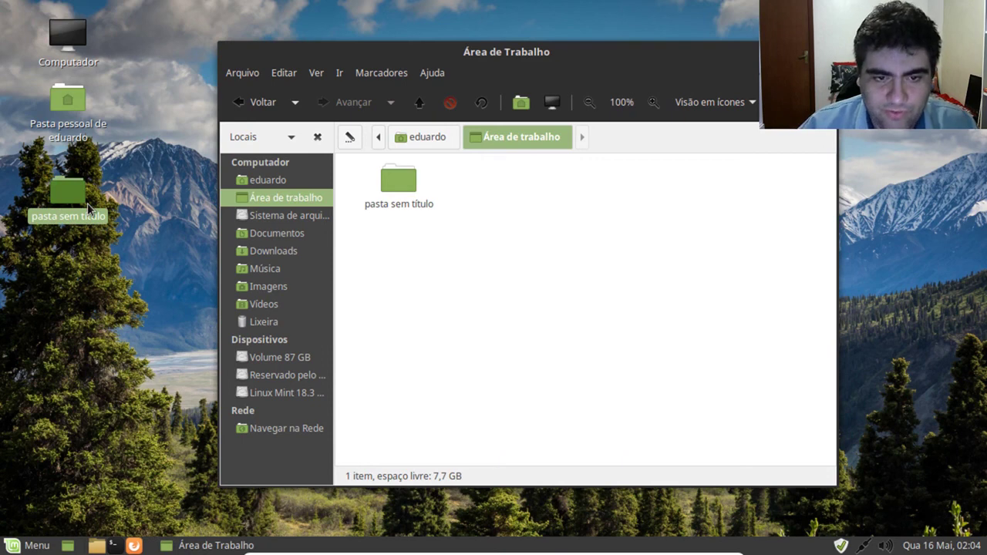
- Permanently delete the "pasta sem título" folder from the desktop and return to the personal folder
key(shift+Delete)
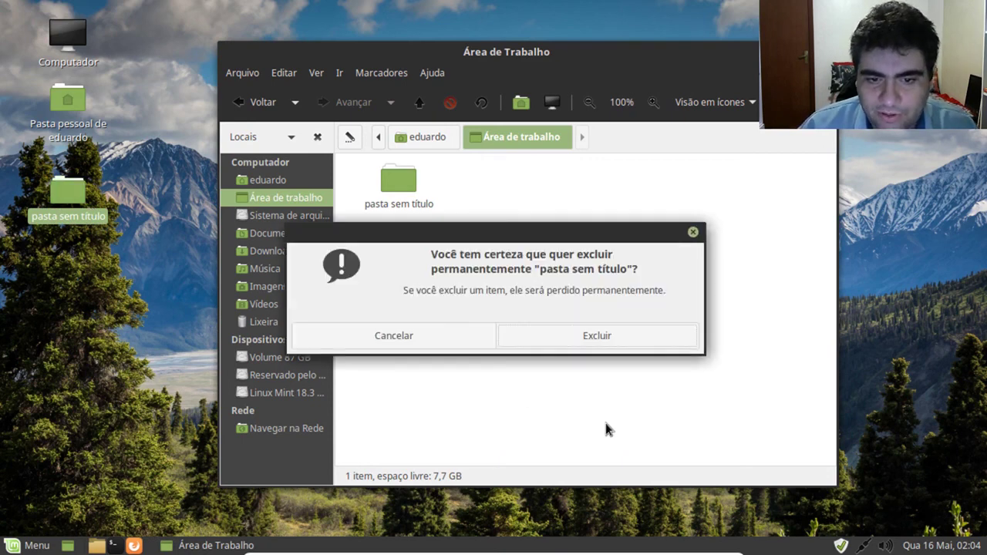
click(592, 336)
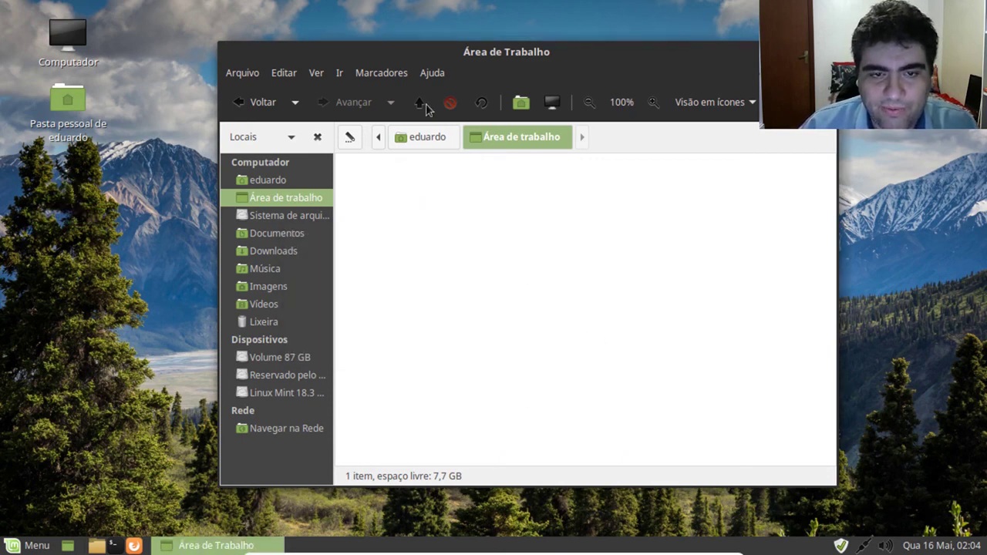
click(430, 142)
right_click(492, 394)
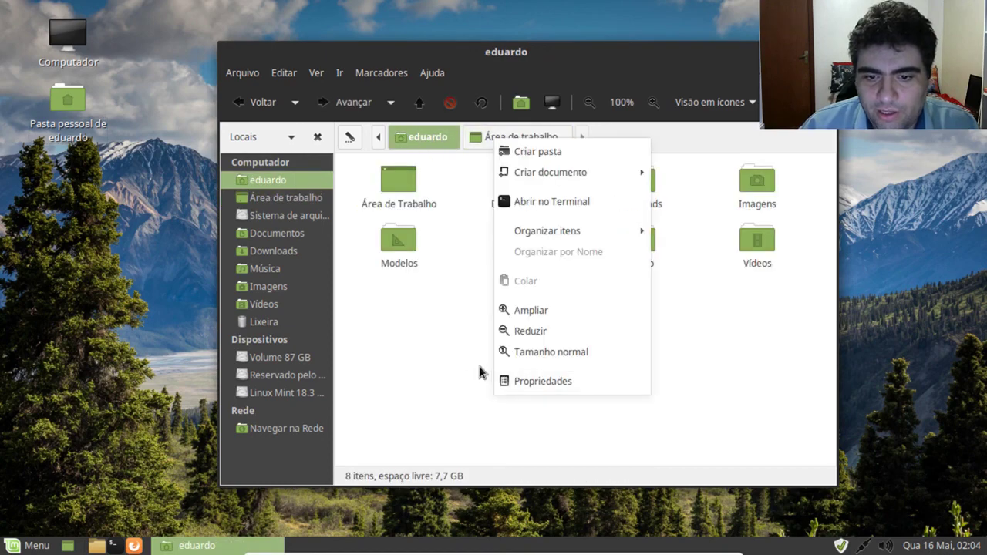
click(449, 352)
drag(529, 57, 473, 50)
click(260, 72)
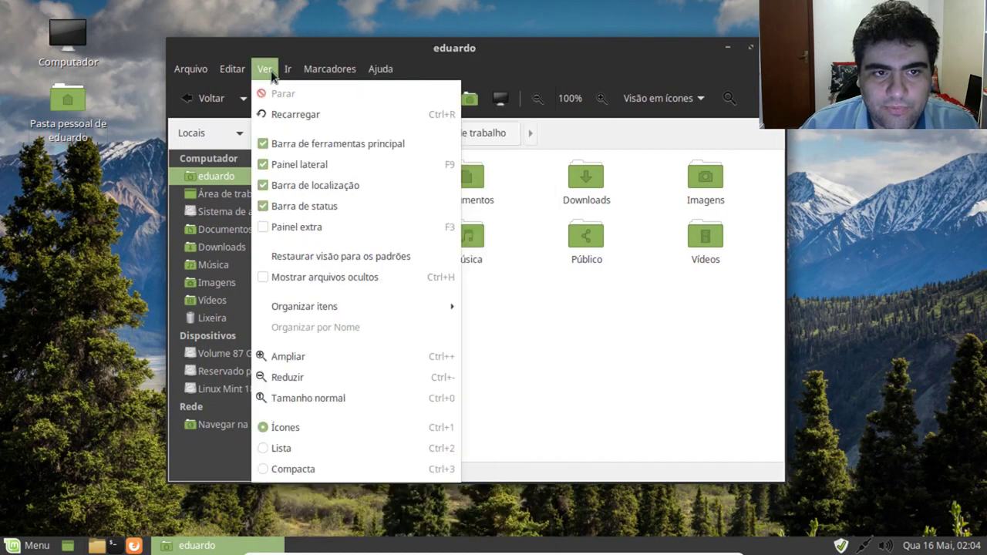
click(271, 70)
click(312, 70)
click(325, 72)
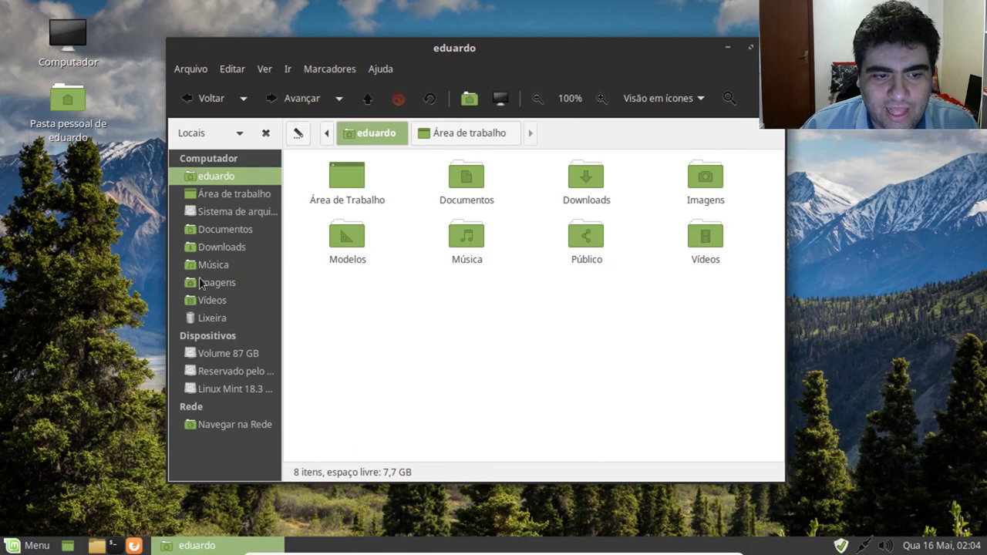
- Open the Windows user's personal folder under Users on Volume 87 GB and bookmark it
click(231, 358)
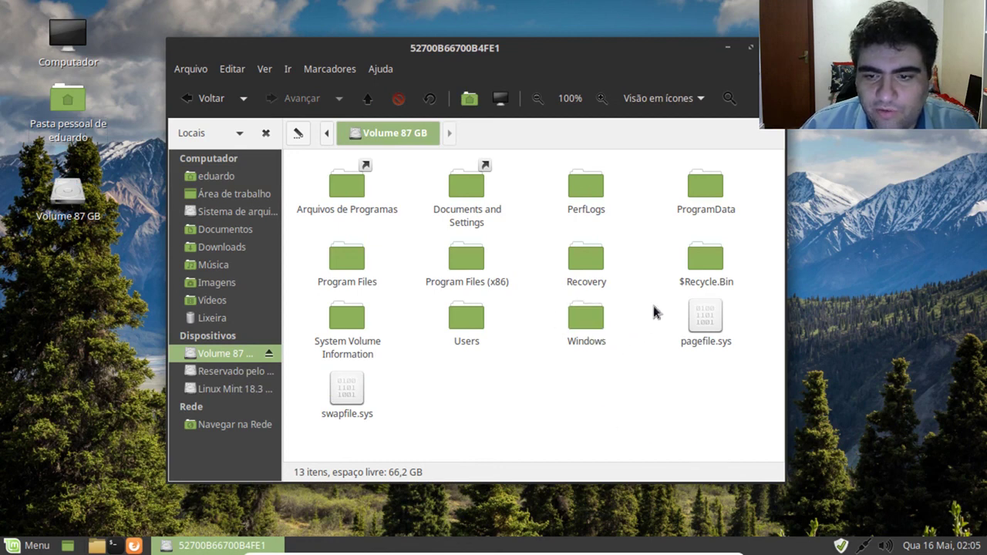
double_click(462, 326)
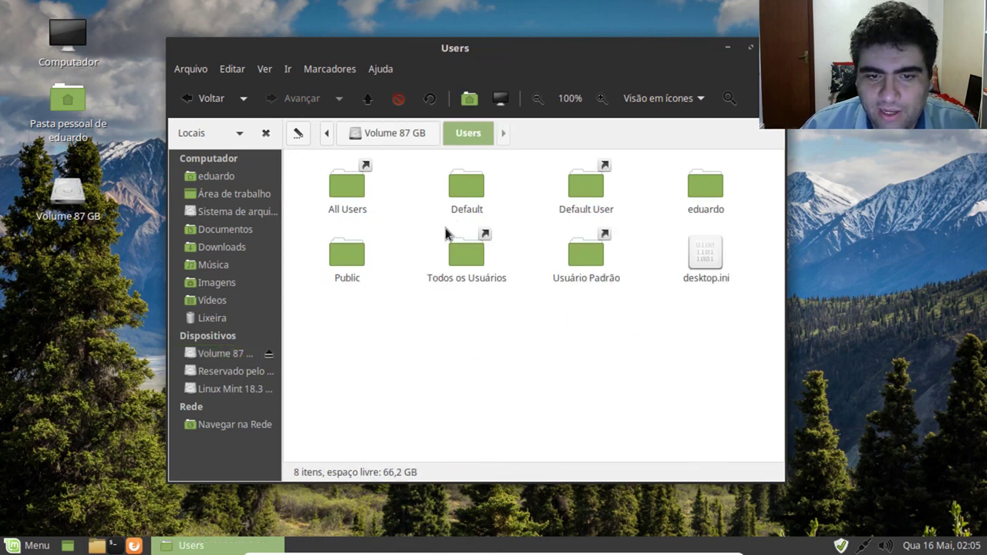
double_click(711, 193)
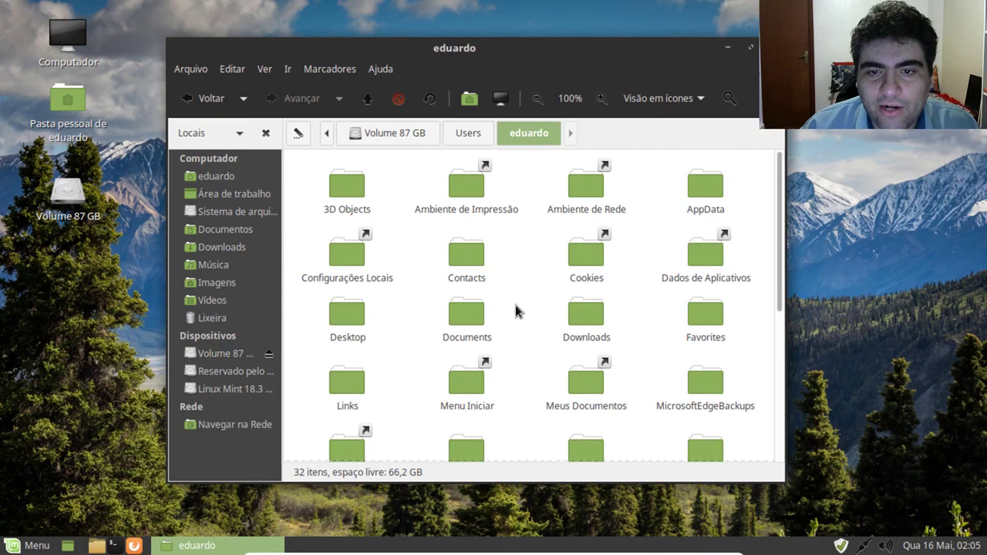
scroll(515, 236, down, 5)
click(338, 70)
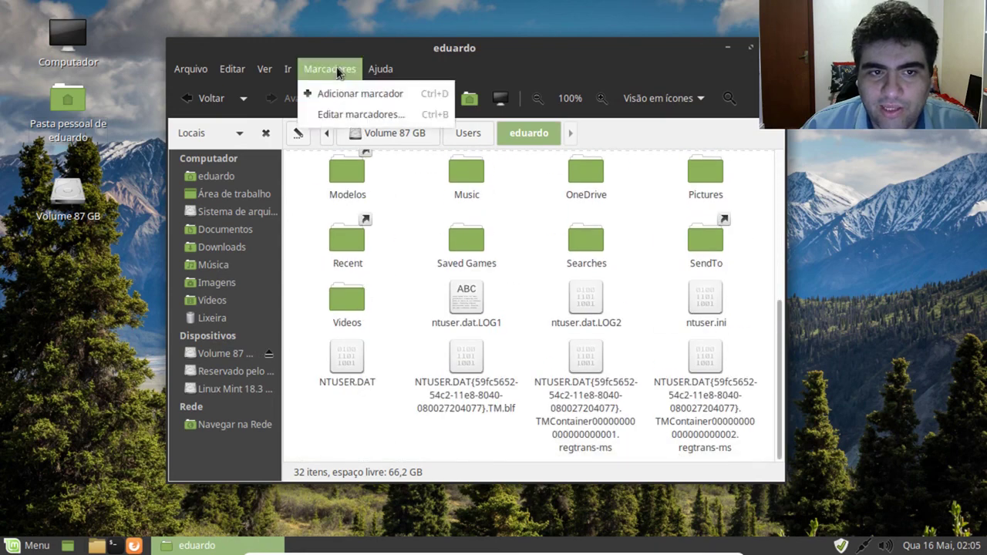
click(343, 93)
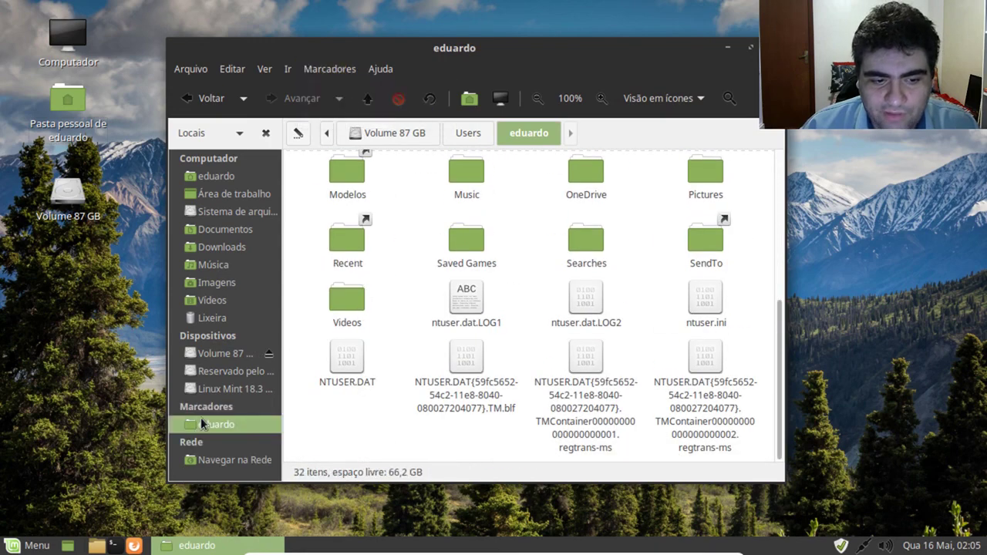
- Unmount Volume 87 GB and open the Reservado pelo Sistema volume
click(269, 353)
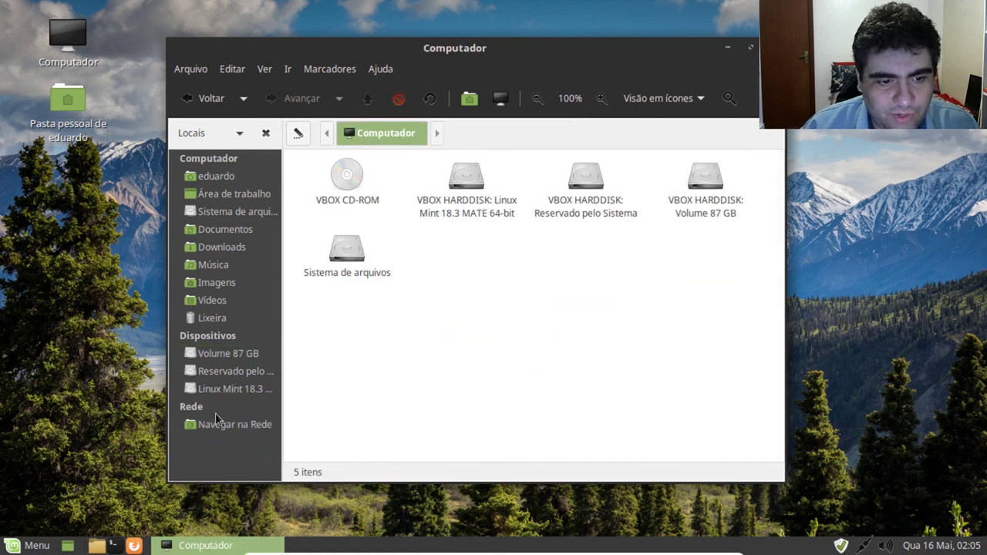
click(228, 179)
click(232, 373)
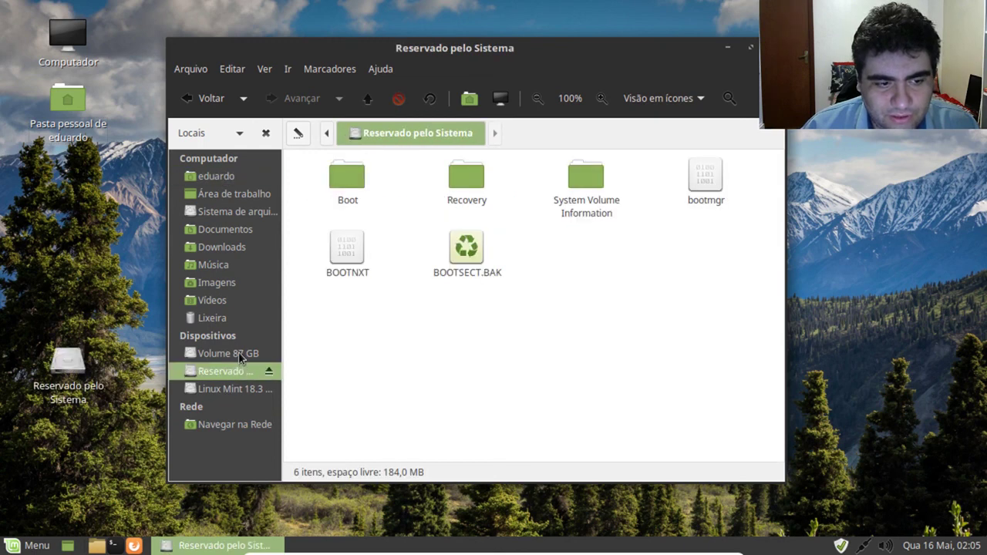
- Reopen Volume 87 GB and unmount both it and Reservado pelo Sistema
click(242, 354)
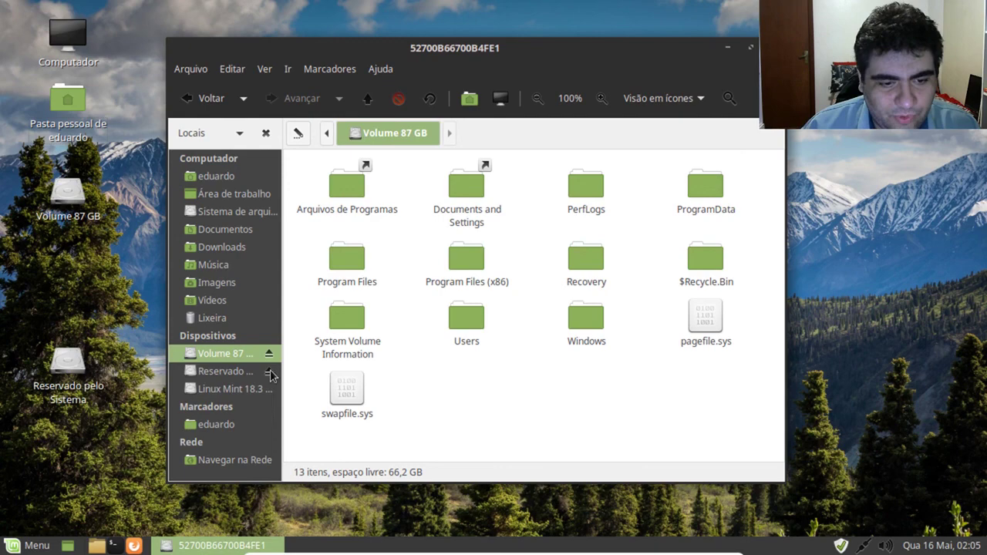
click(261, 375)
click(268, 371)
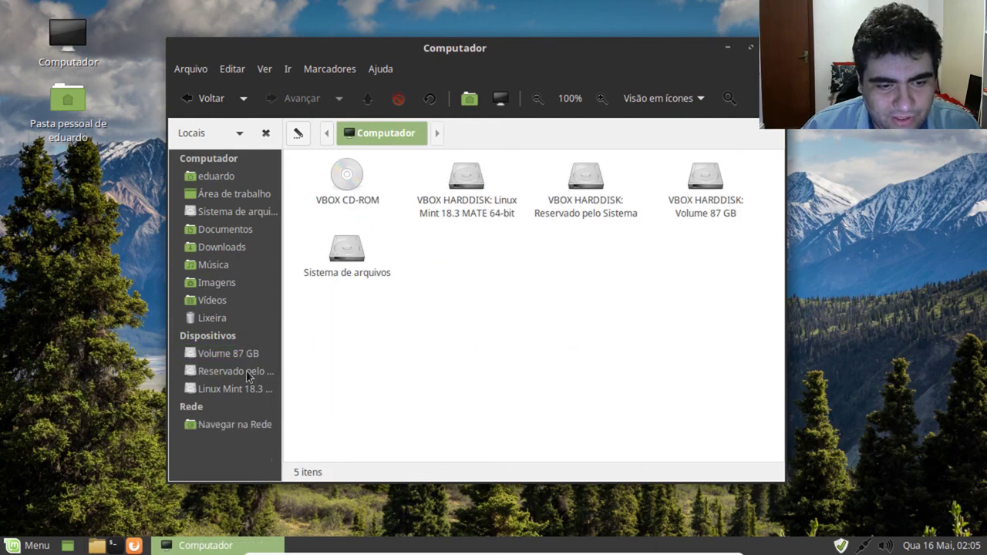
- Mount Volume 87 GB and look through the Windows user folder by opening its bookmark
click(248, 353)
click(222, 425)
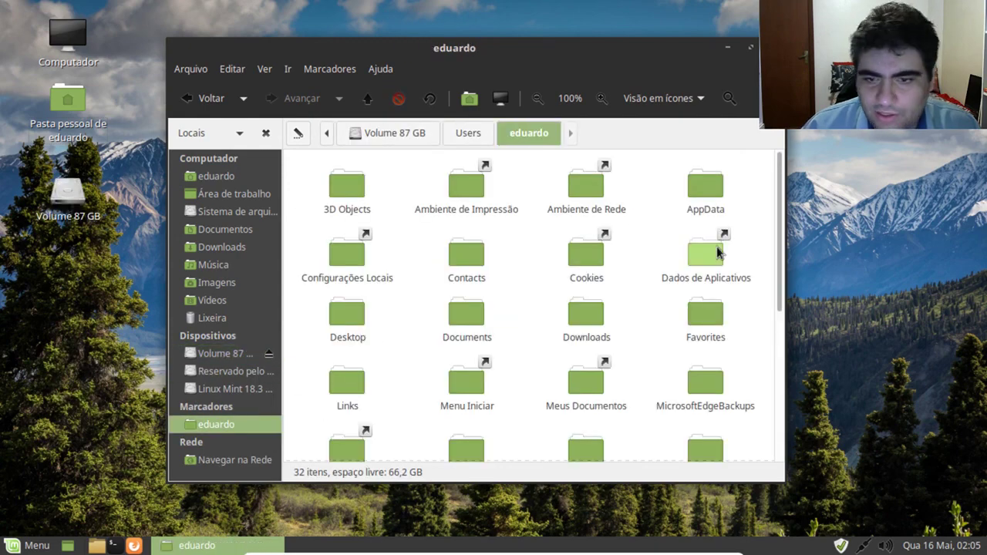
scroll(701, 254, down, 6)
scroll(640, 331, up, 6)
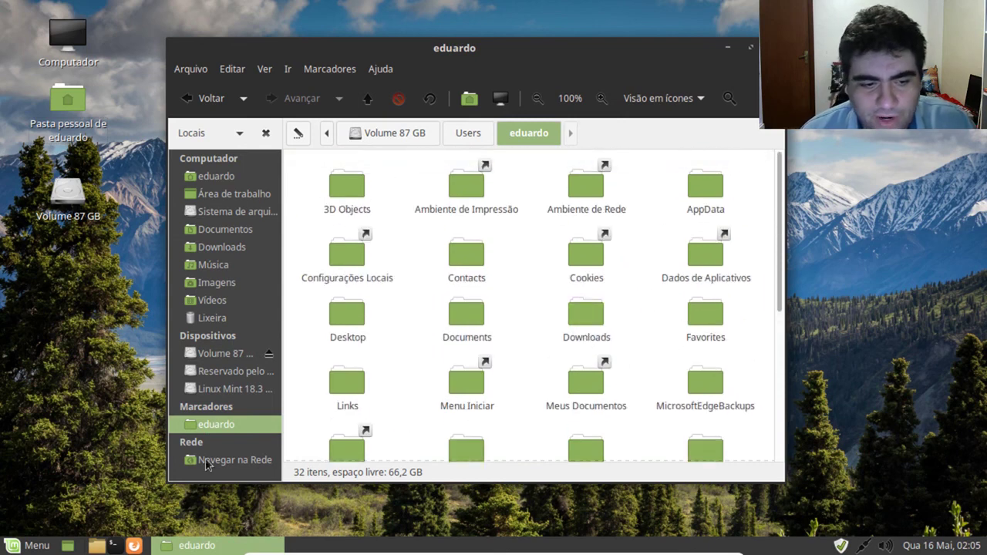
- Rename the Windows user folder's bookmark to "Pasta do Windows"
right_click(221, 431)
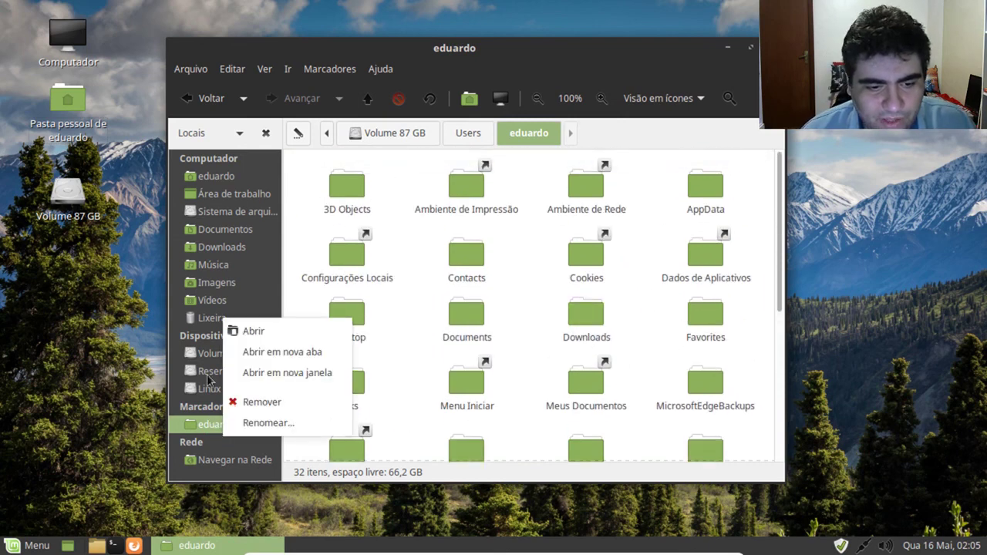
click(253, 423)
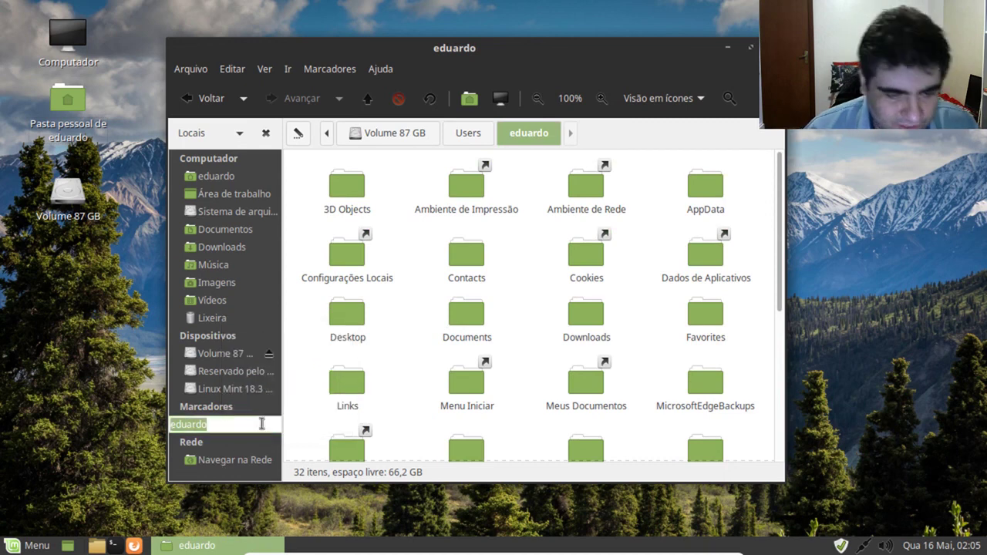
text(Pasta do Windows)
key(Return)
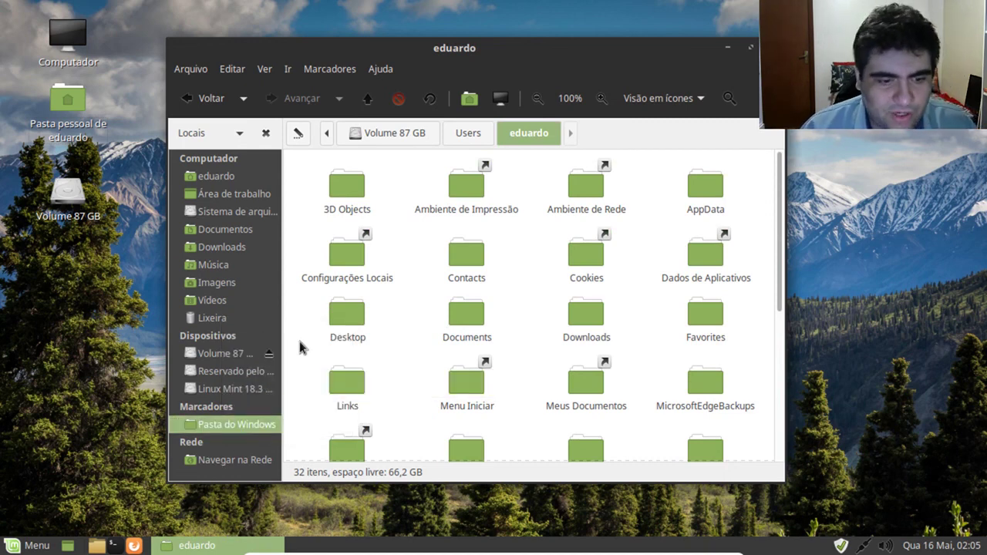
- Open the Linux Downloads folder and turn on the display of hidden files
click(236, 247)
click(286, 69)
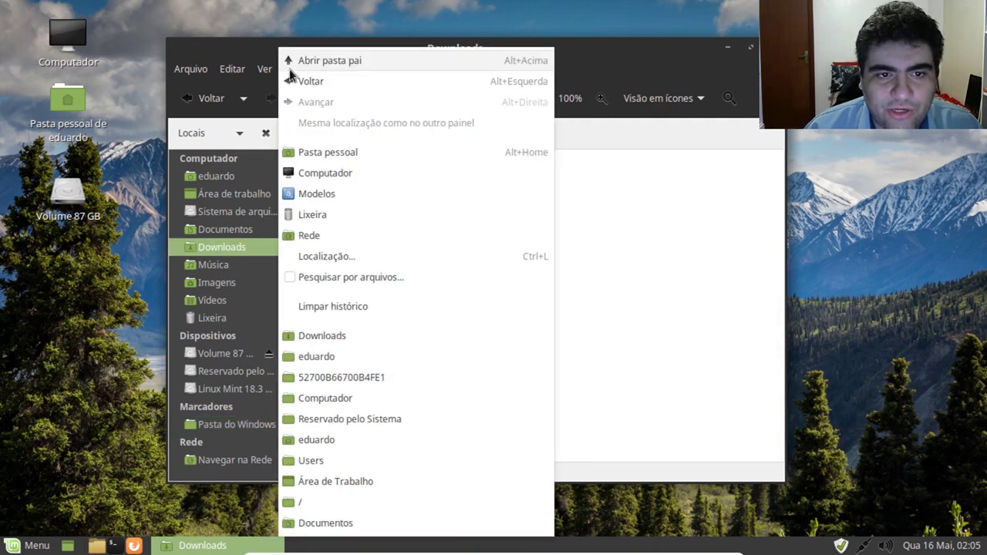
mouse_move(278, 71)
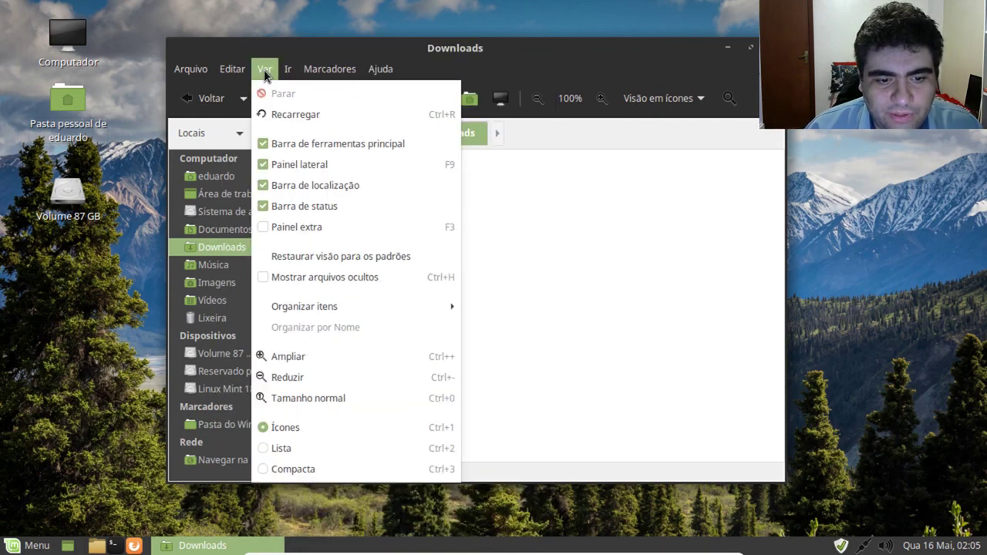
click(328, 286)
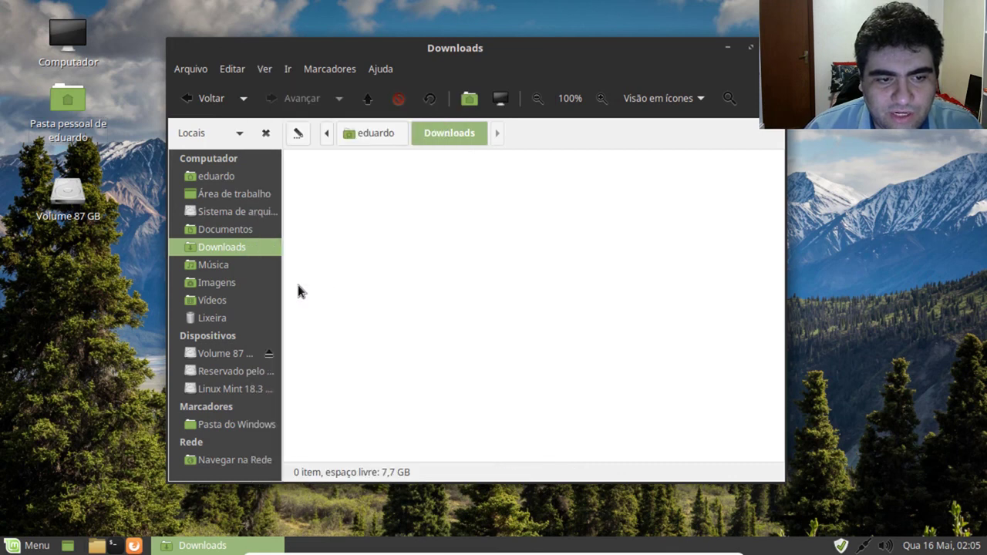
- Check the Música and Imagens folders and Sistema de arquivos for hidden files
click(233, 266)
click(230, 282)
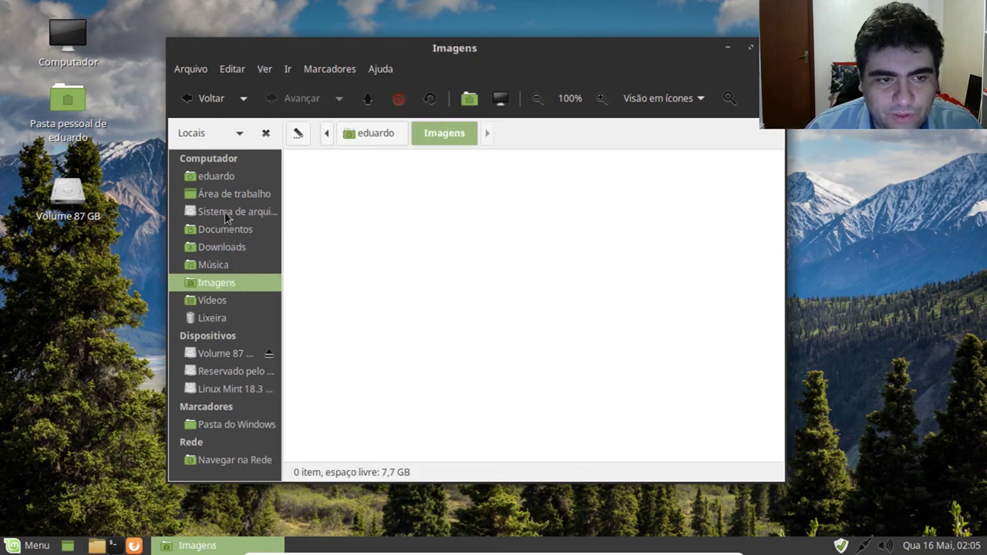
click(229, 214)
- Examine the hidden folders and files in the personal folder, from .cache to .xsession-errors.old
click(217, 178)
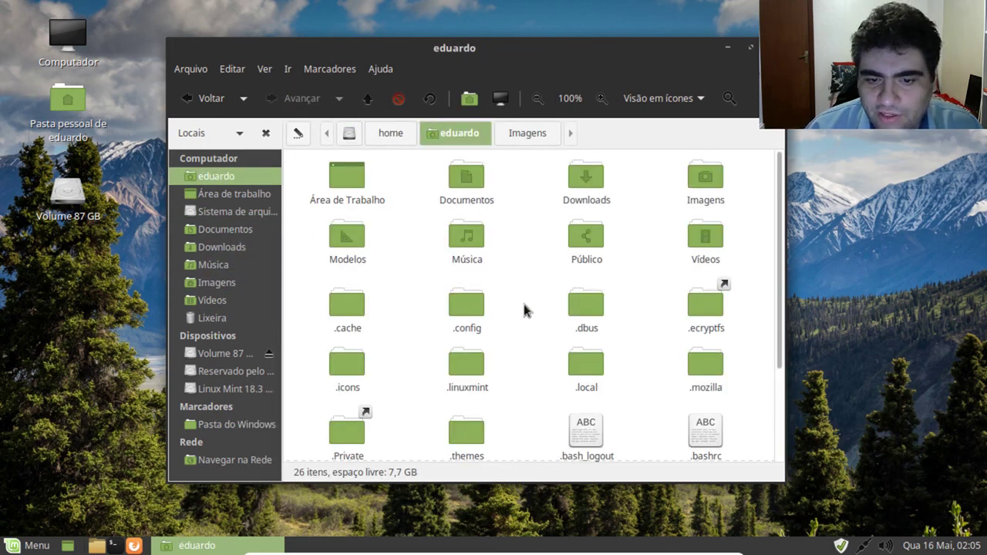
scroll(521, 295, down, 3)
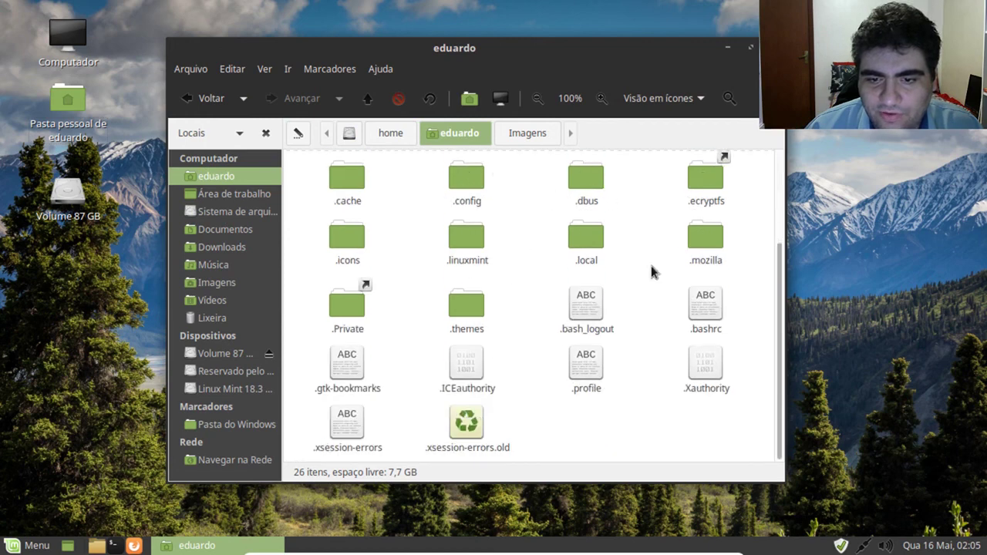
drag(726, 438, 347, 237)
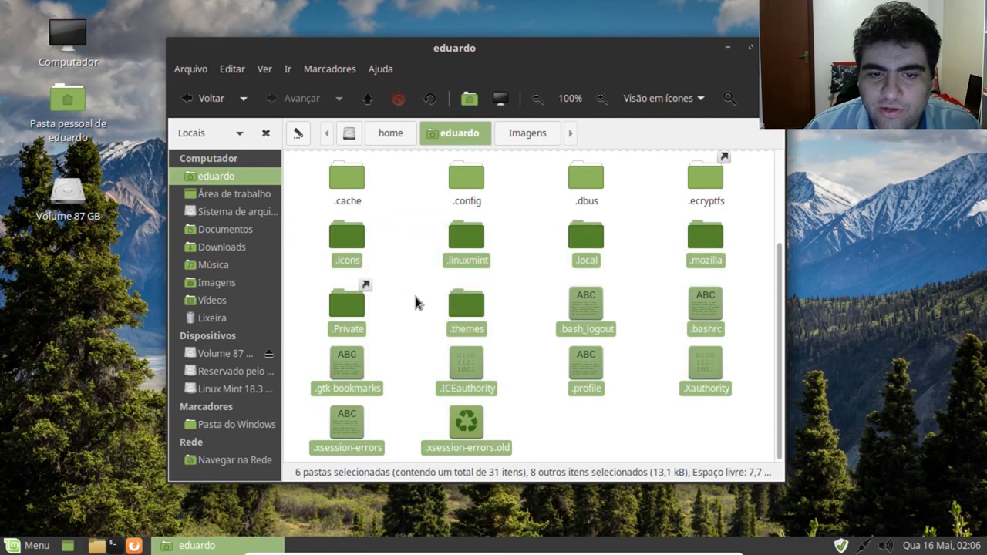
click(418, 301)
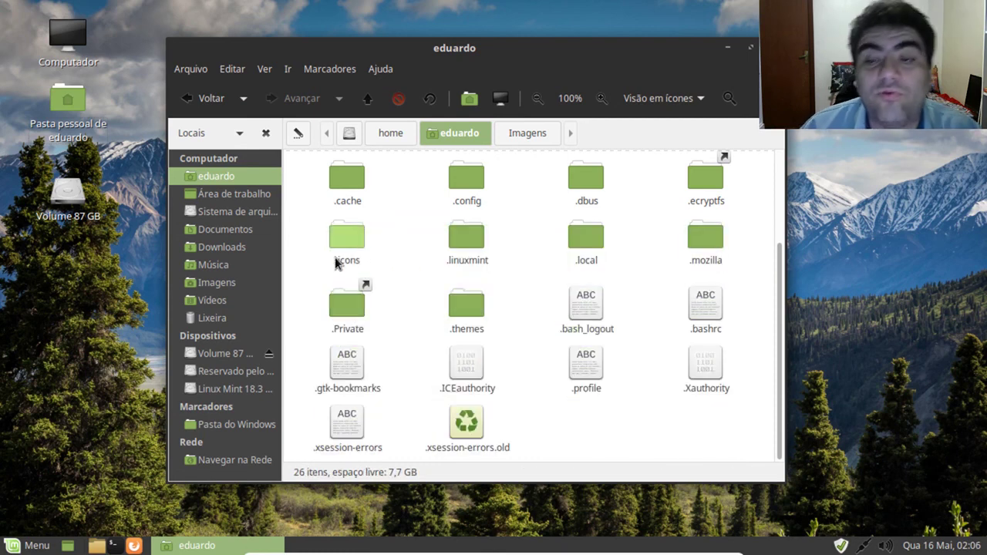
scroll(553, 369, up, 2)
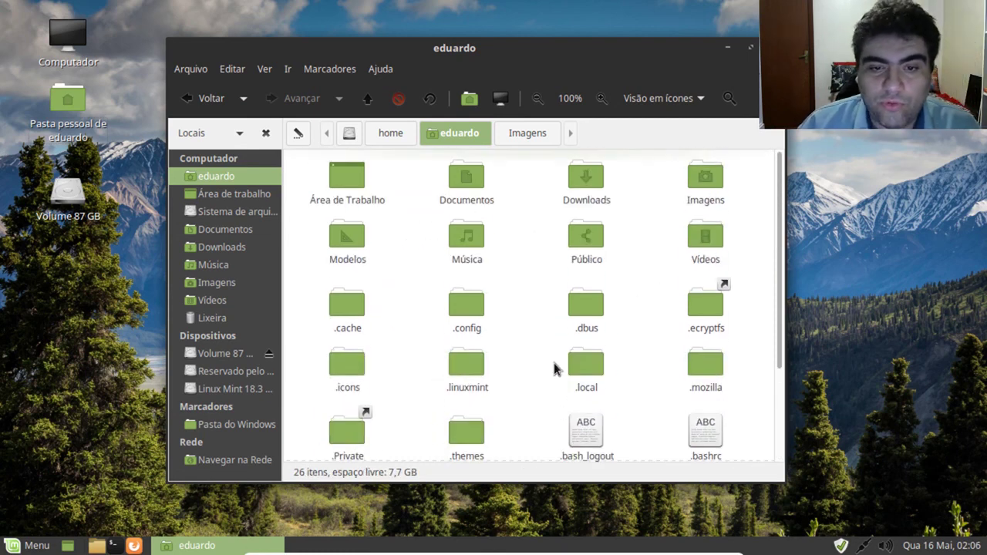
scroll(550, 365, down, 2)
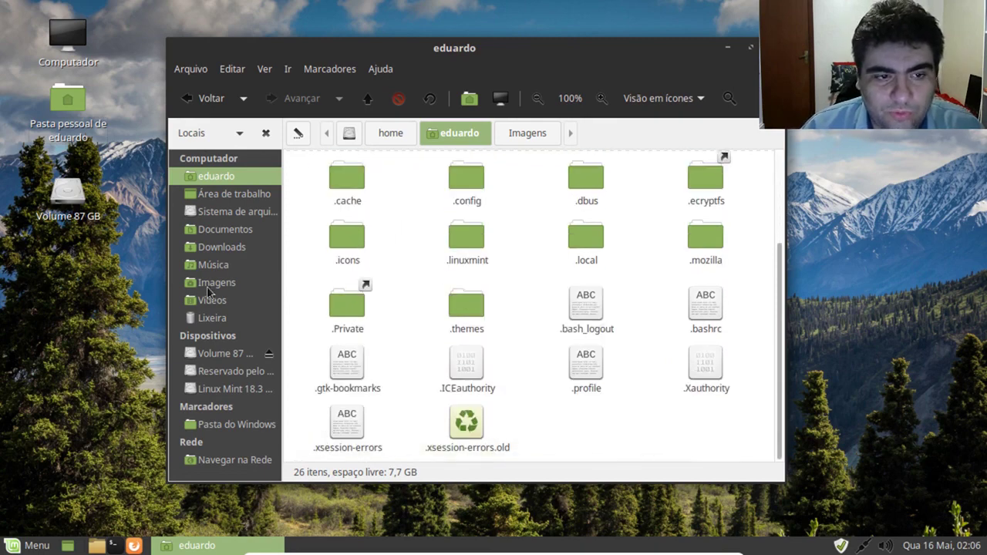